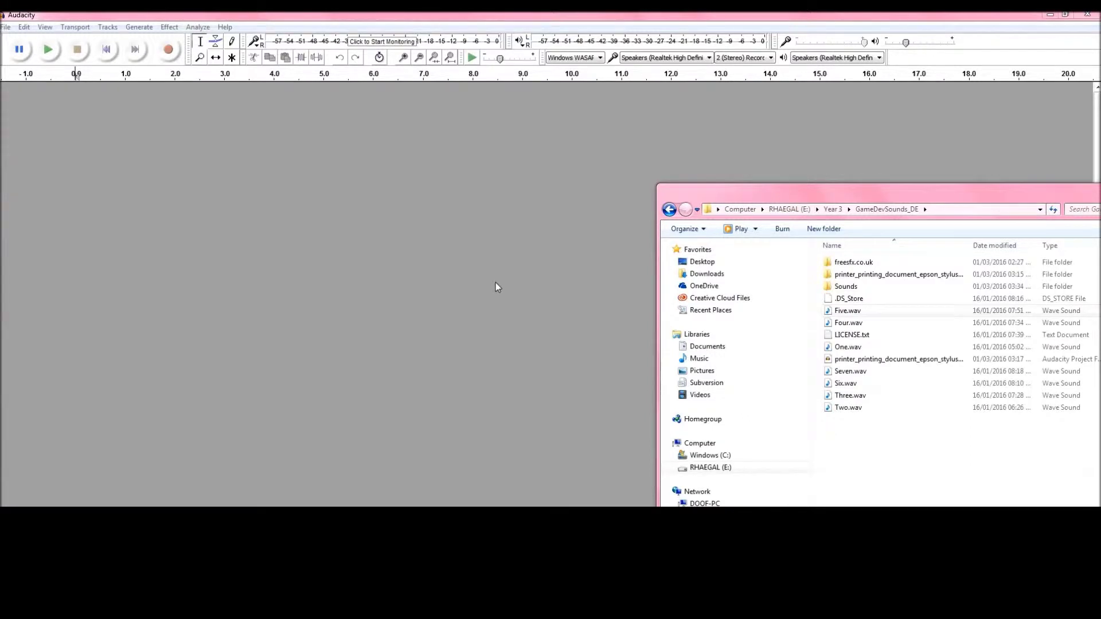
Step: Preview Five.wav in Media Player, then import it into Audacity as a copied track
double_click(854, 310)
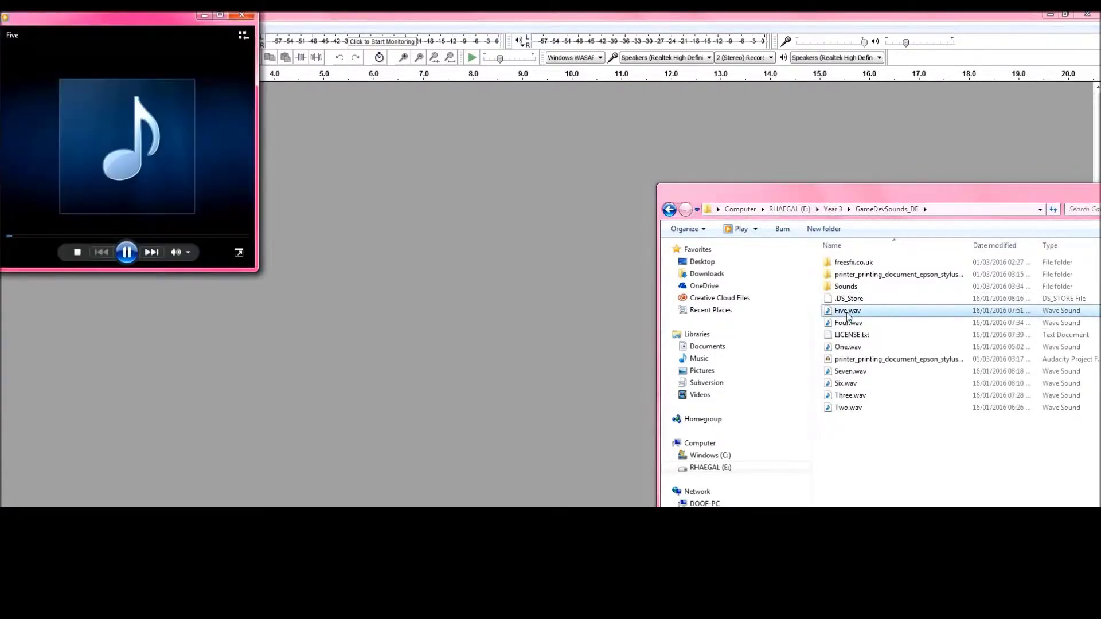
drag(167, 21, 433, 171)
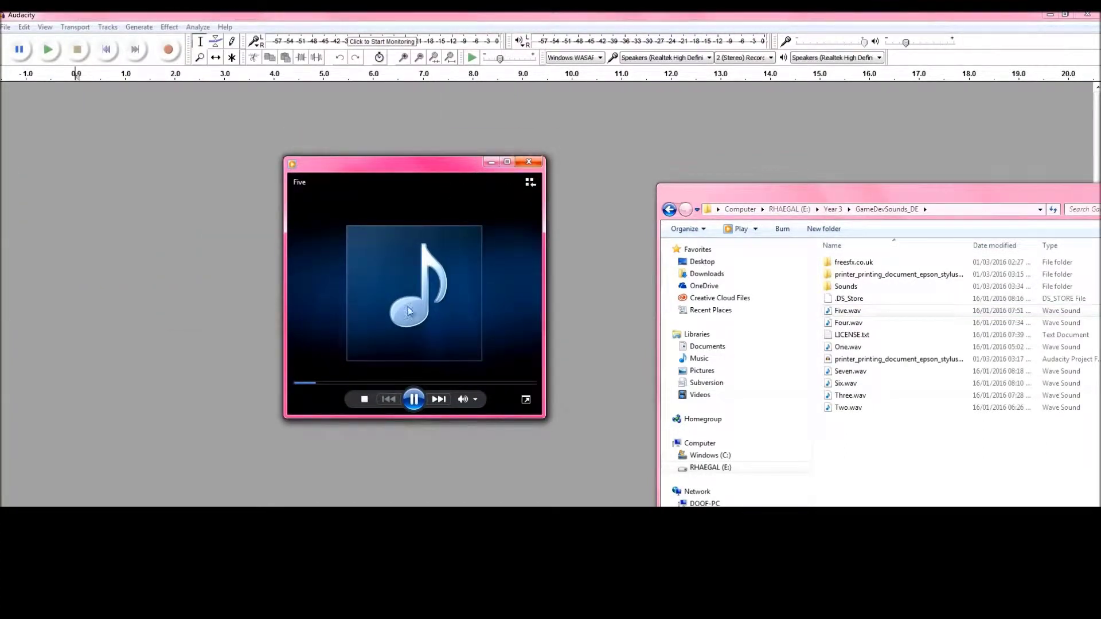
click(529, 161)
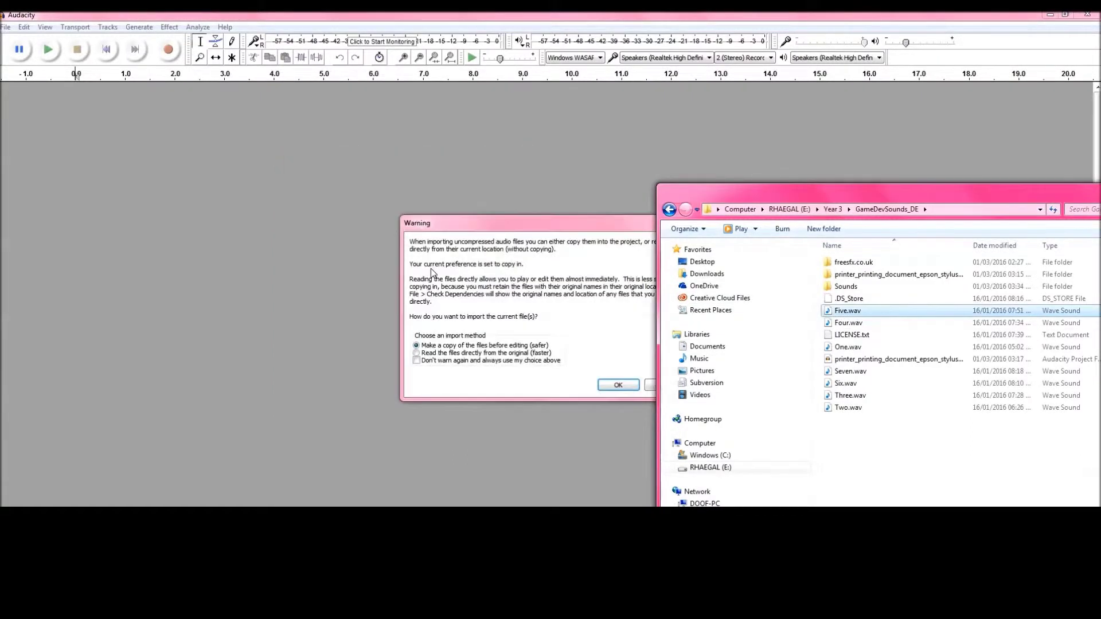
click(611, 389)
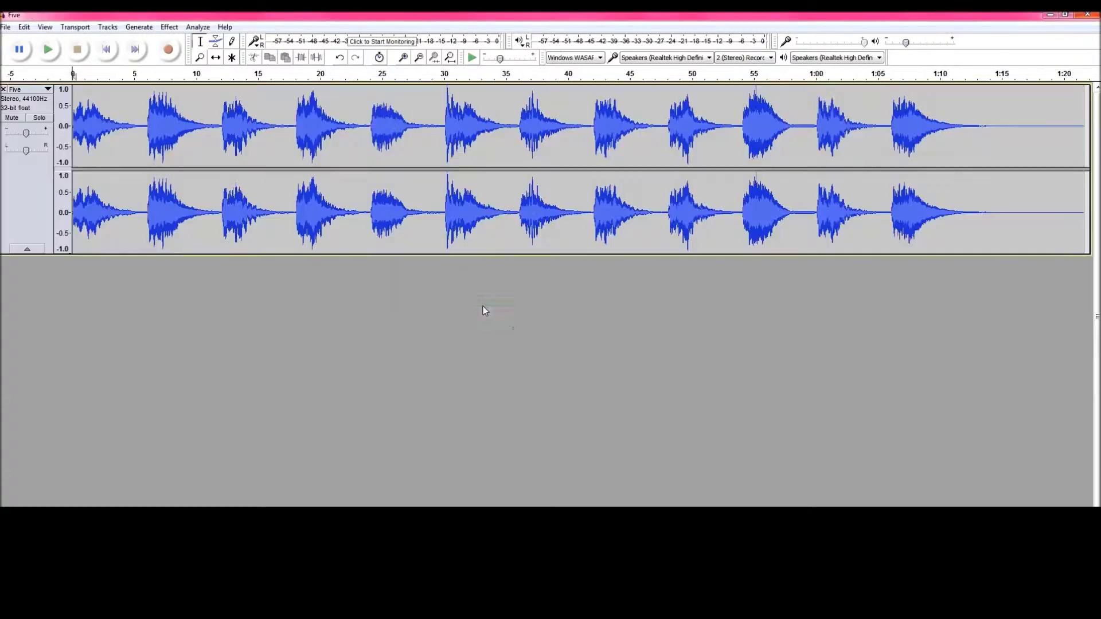
click(50, 49)
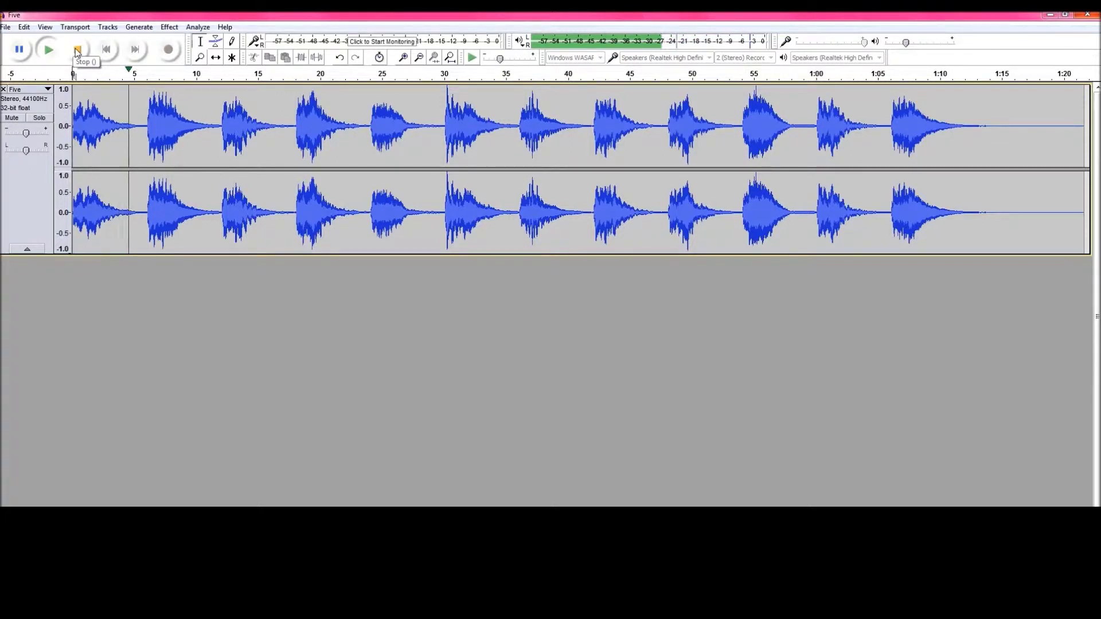
click(76, 50)
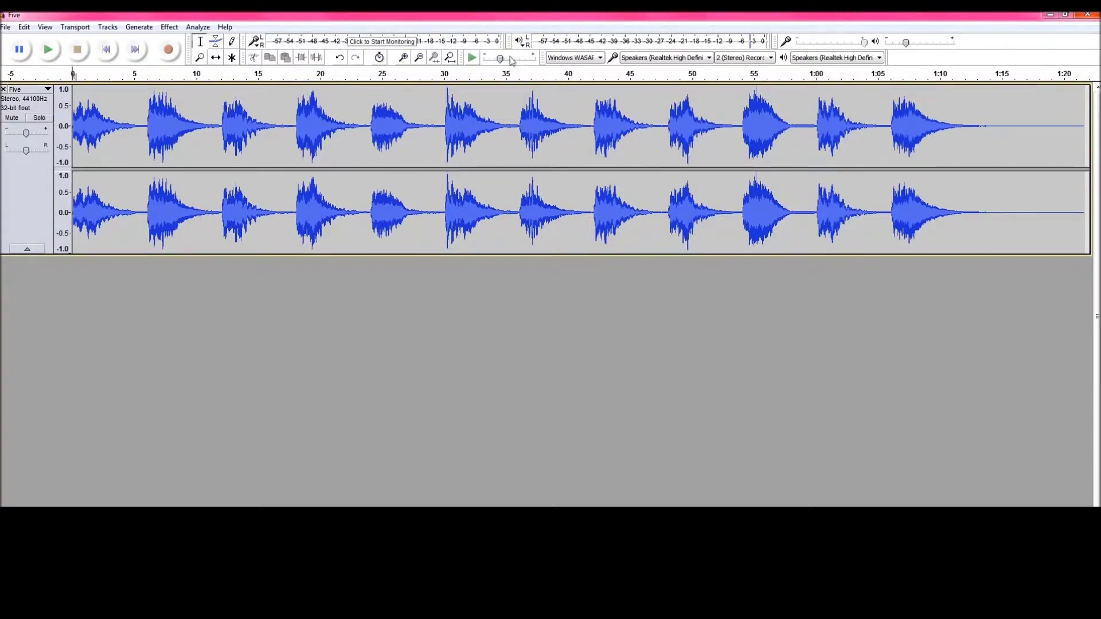
drag(500, 60, 492, 62)
click(470, 58)
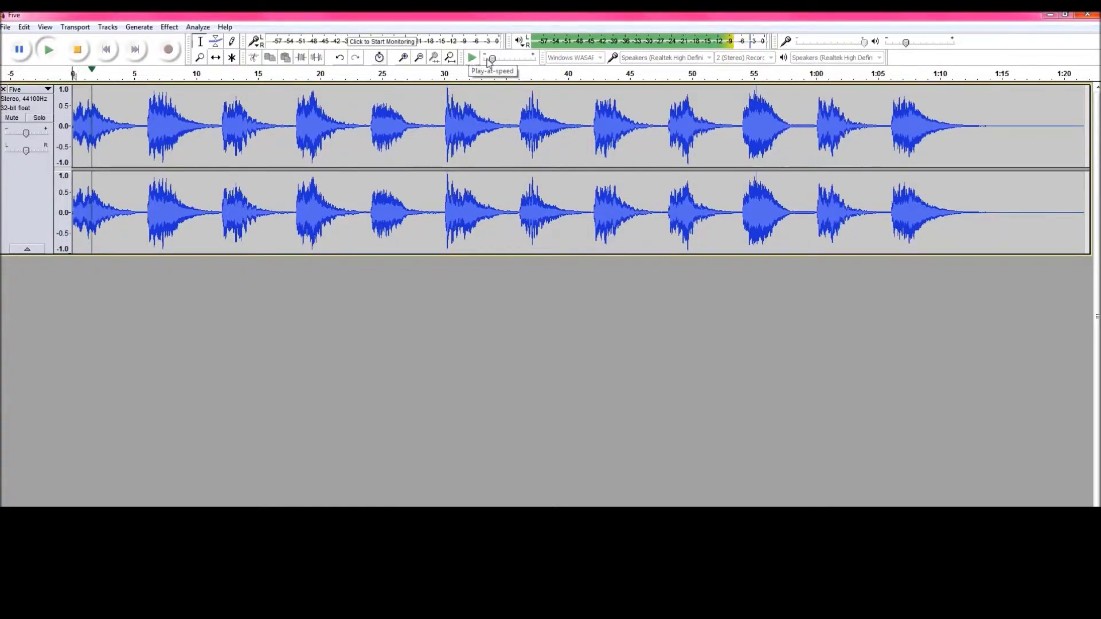
drag(493, 59, 499, 64)
click(472, 58)
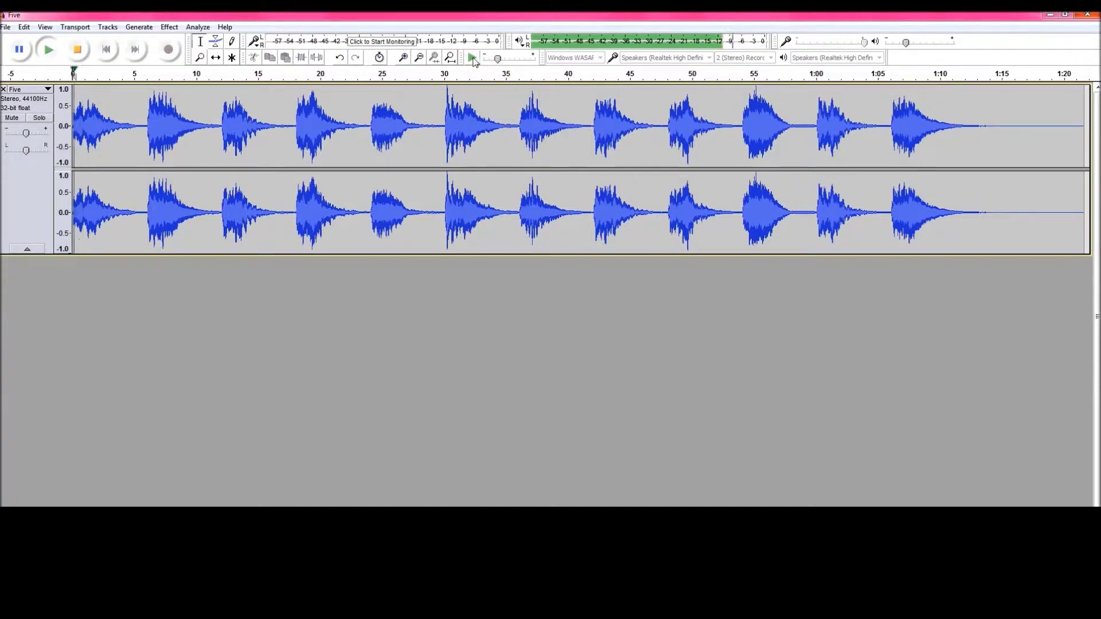
drag(497, 59, 494, 59)
click(474, 59)
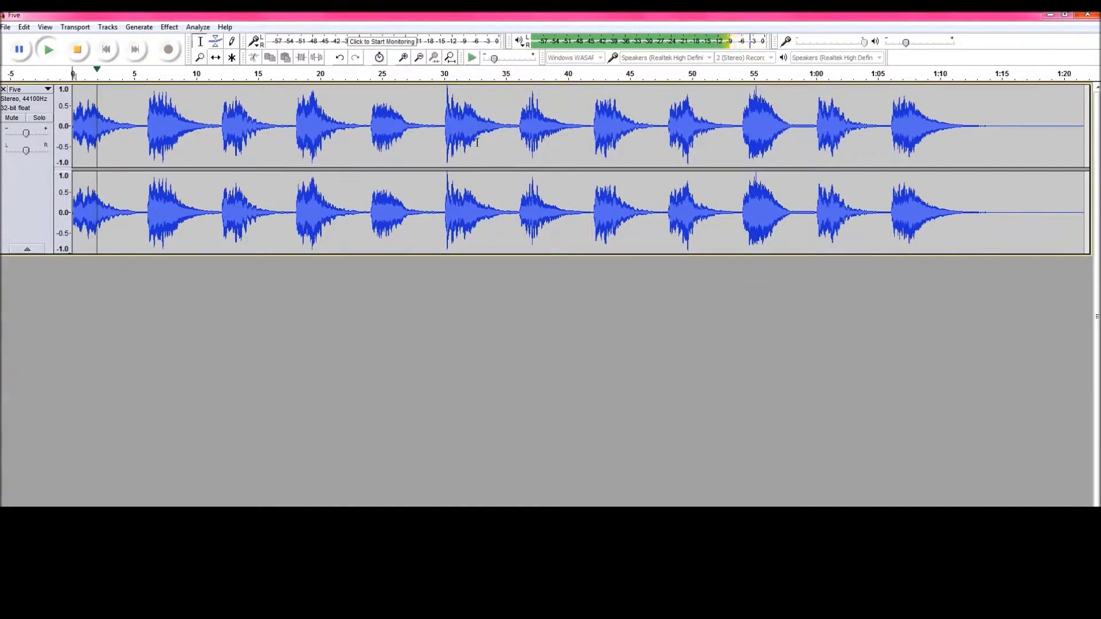
click(330, 132)
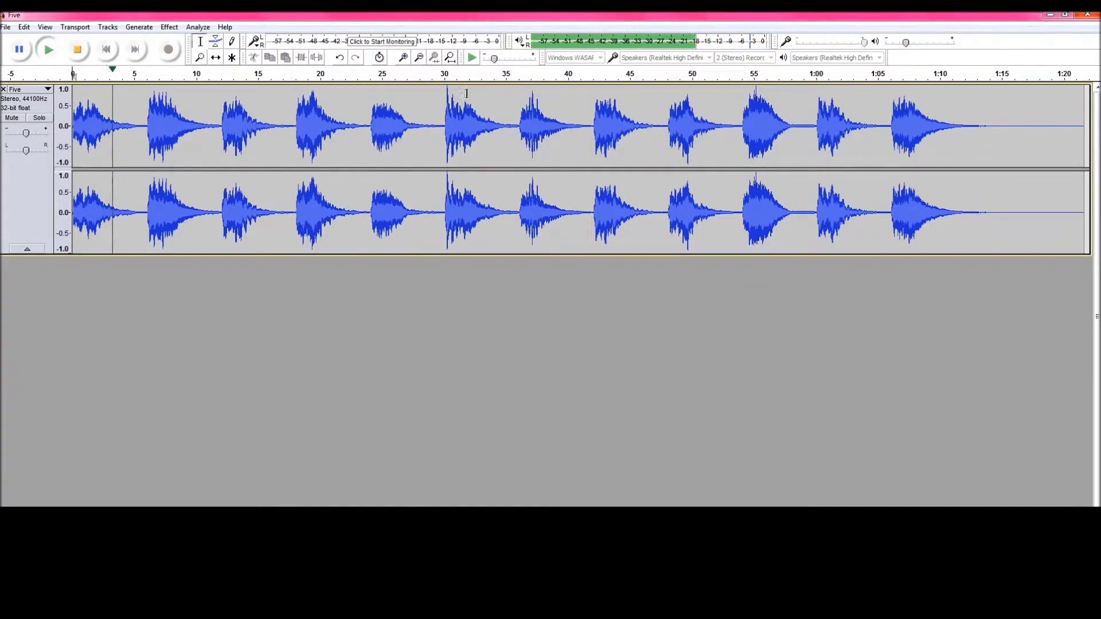
key(space)
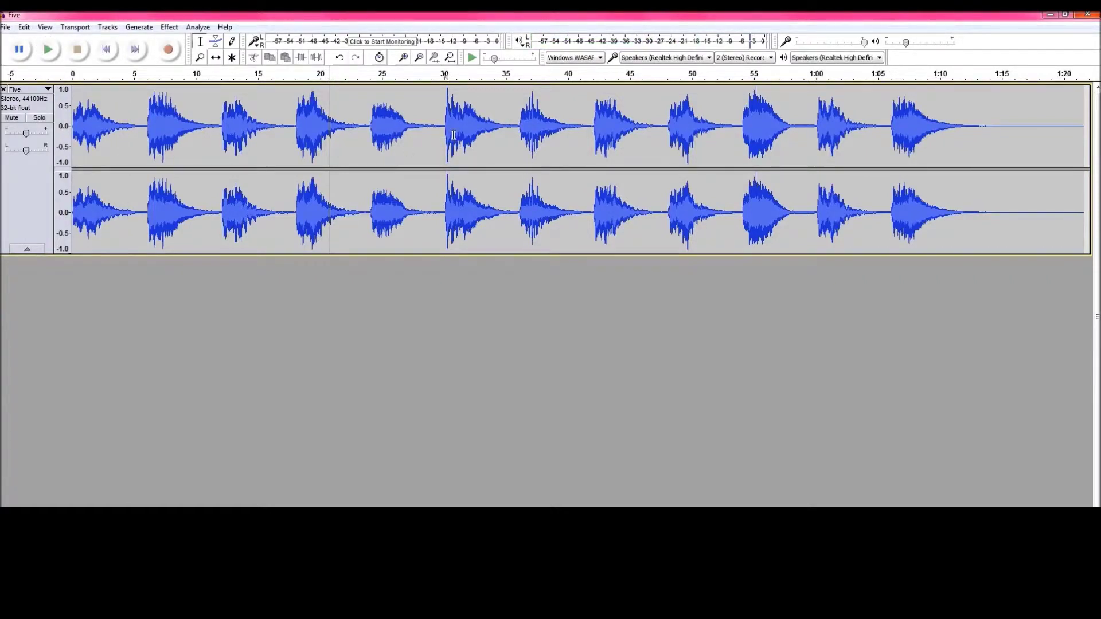
Step: Delete the Five audio after 30 s, export it as Five_edit WAV, and close the project
drag(445, 135, 1043, 158)
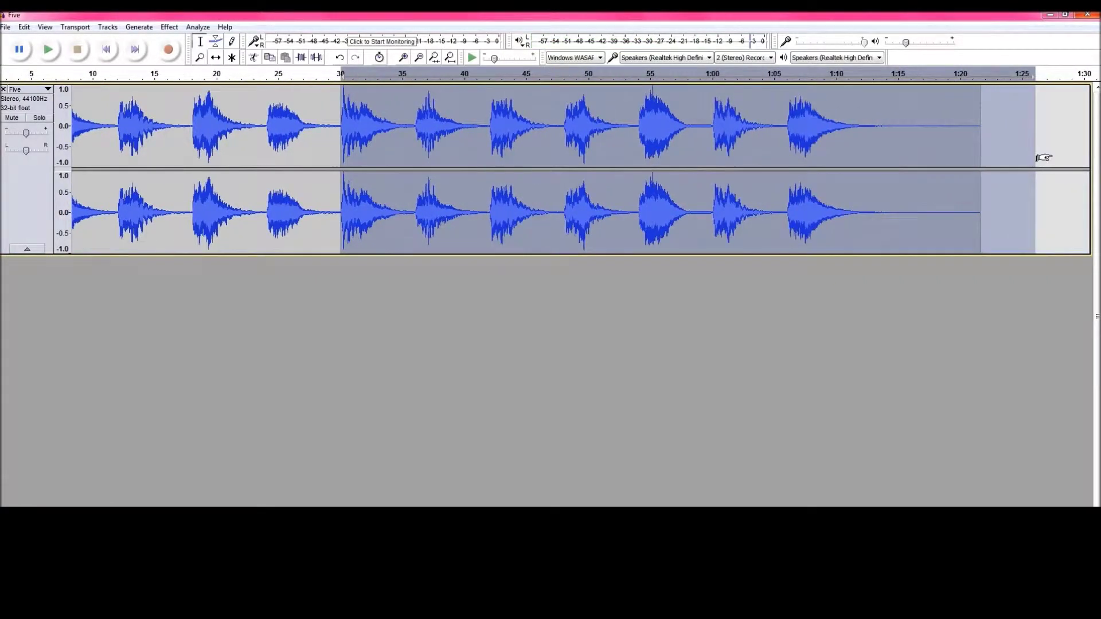
key(Delete)
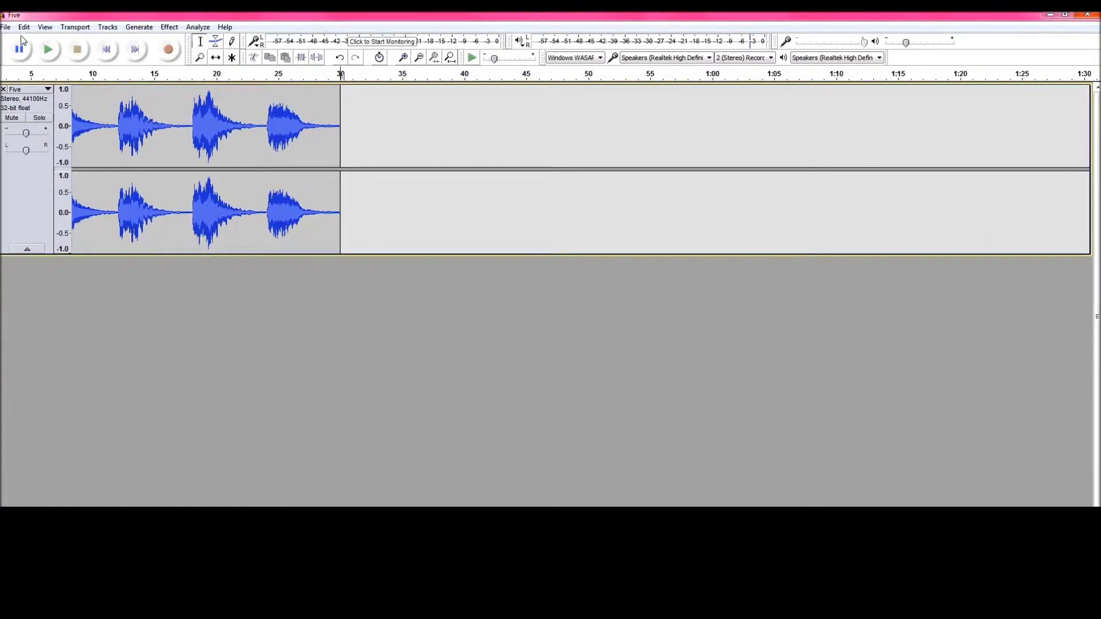
click(5, 27)
click(55, 183)
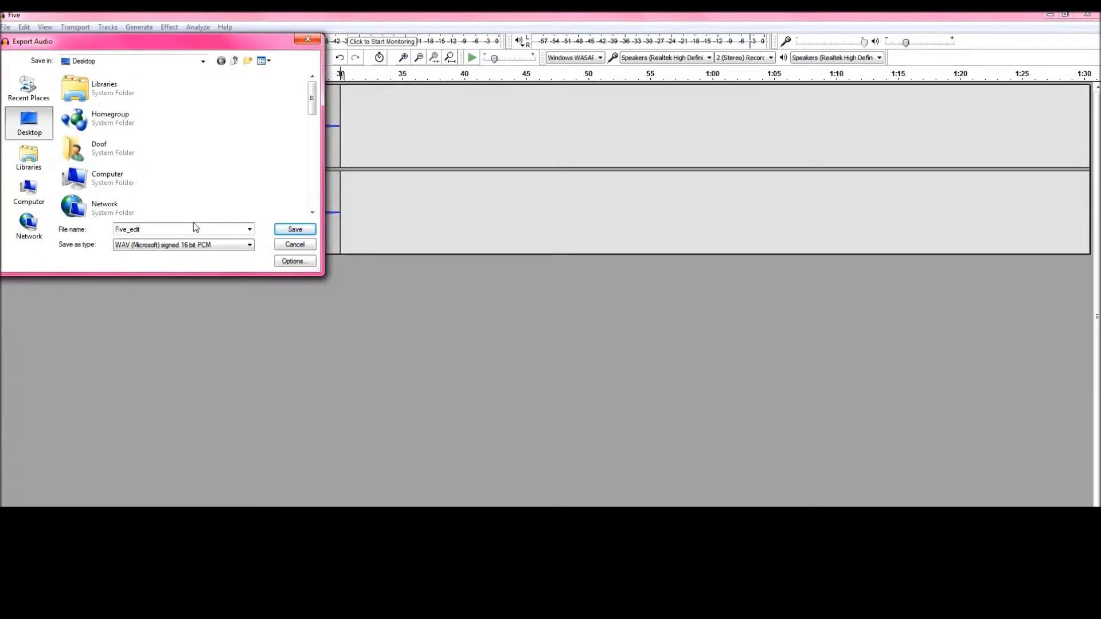
click(281, 231)
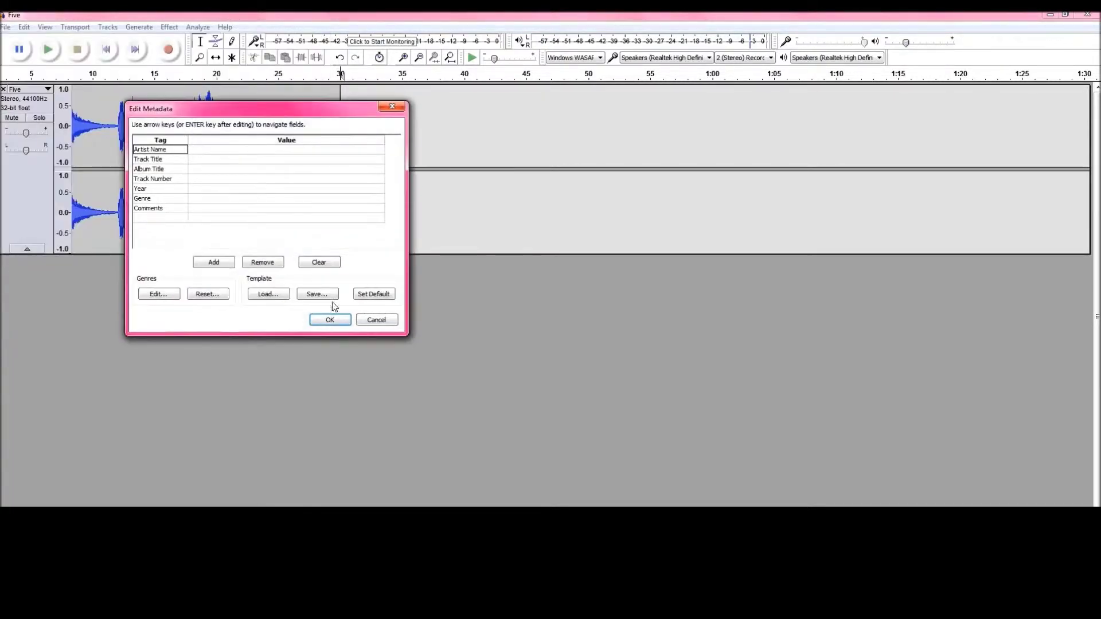
click(330, 320)
click(5, 27)
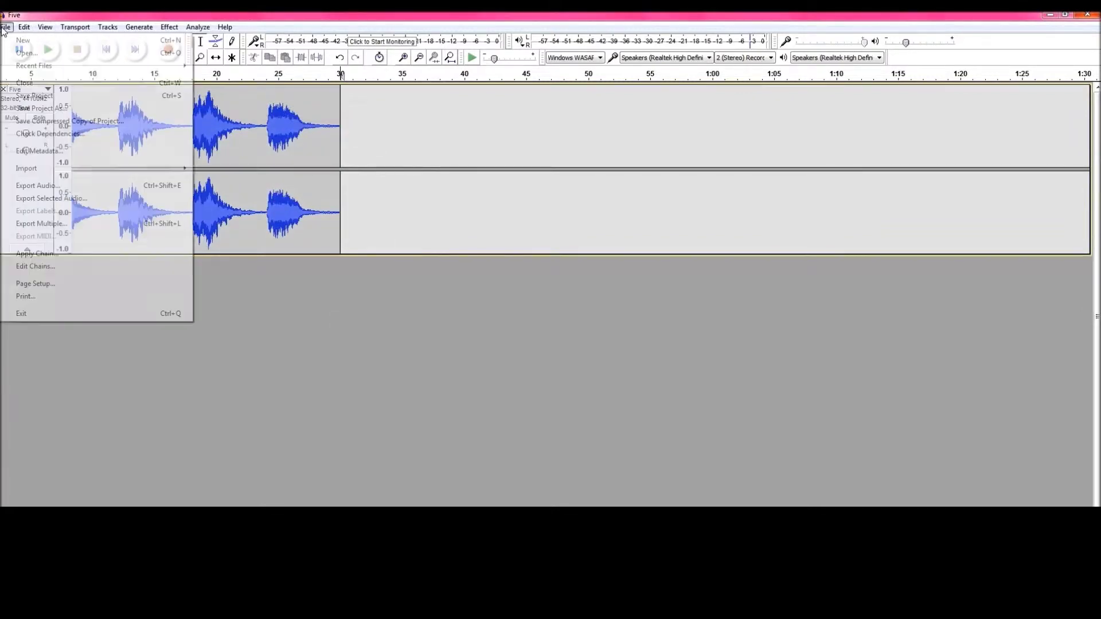
click(17, 40)
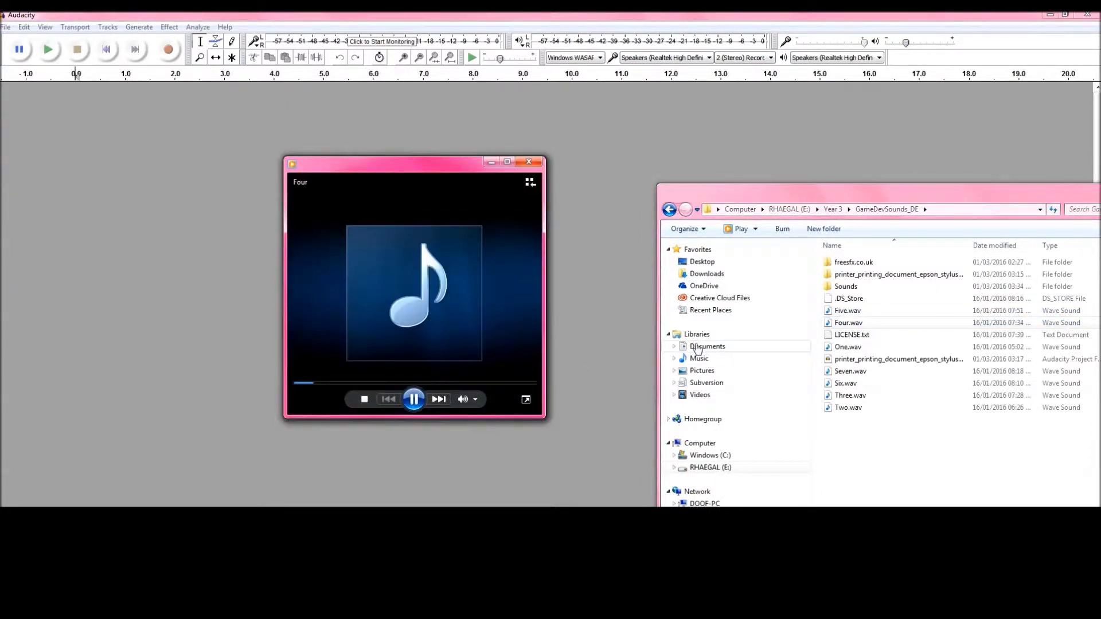
Step: Stop the Four.wav preview and import Four.wav into Audacity as a copied track
click(414, 400)
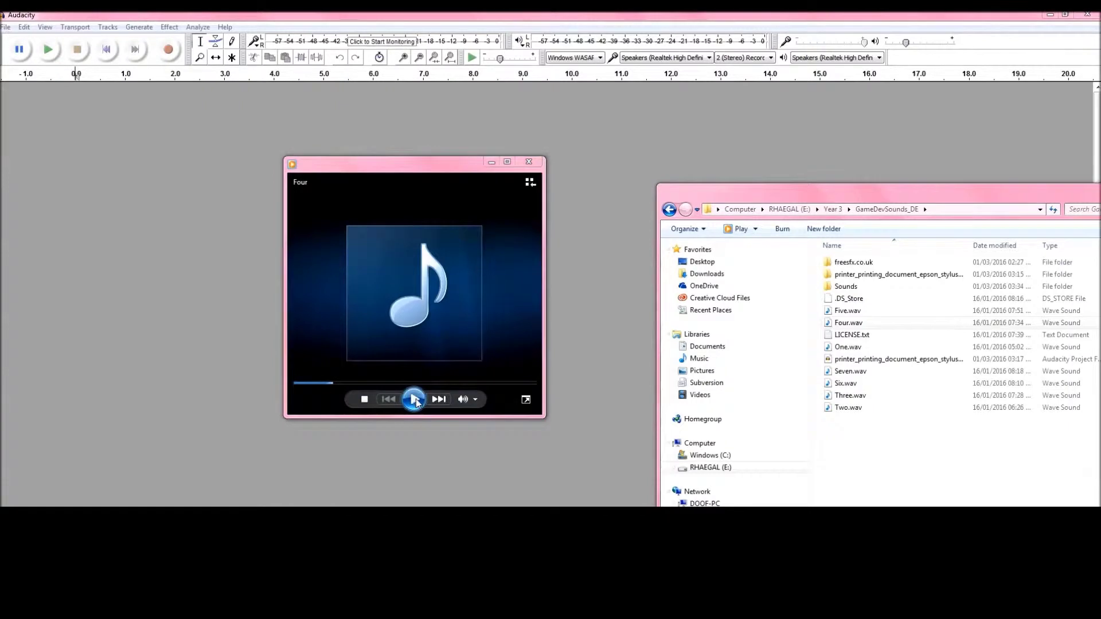
click(527, 162)
drag(849, 323, 380, 181)
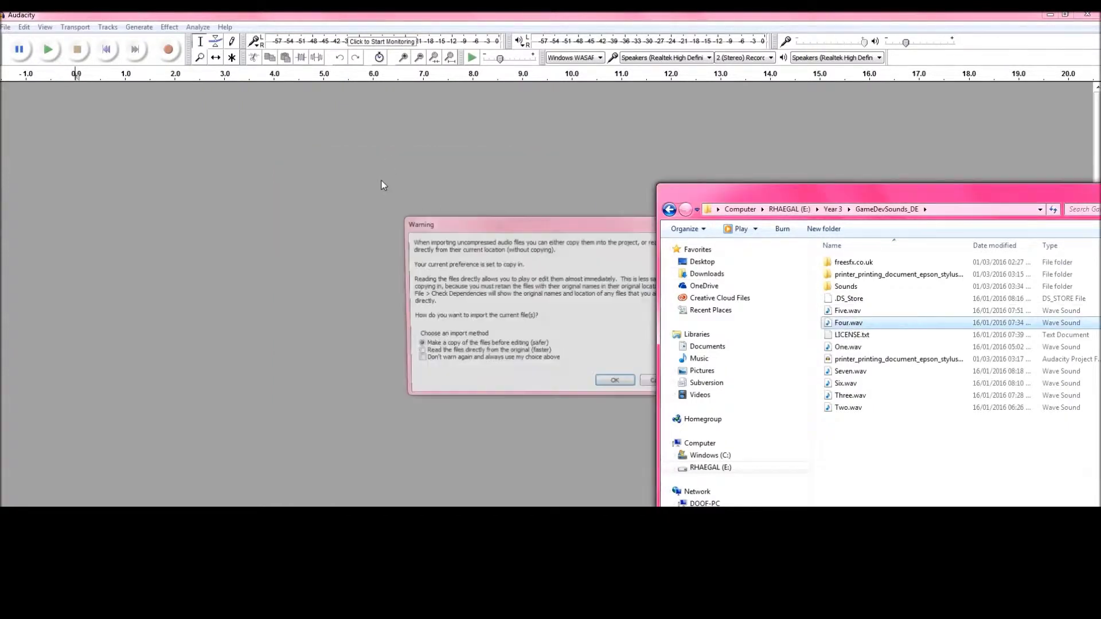
click(618, 385)
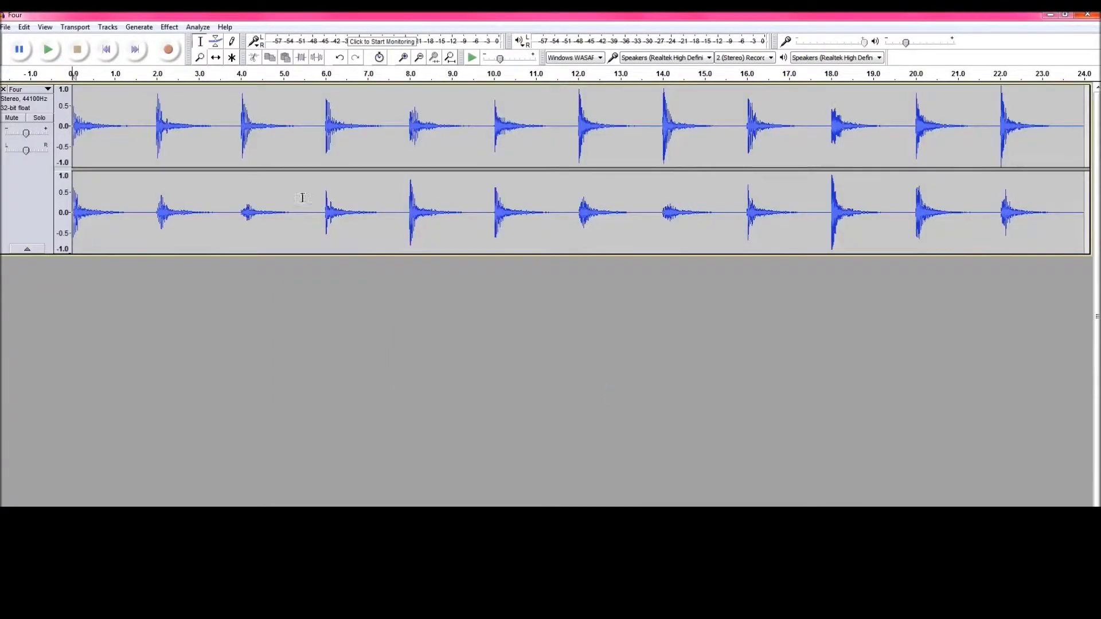
Step: Play the Four track at the set speed, then stop it
click(472, 58)
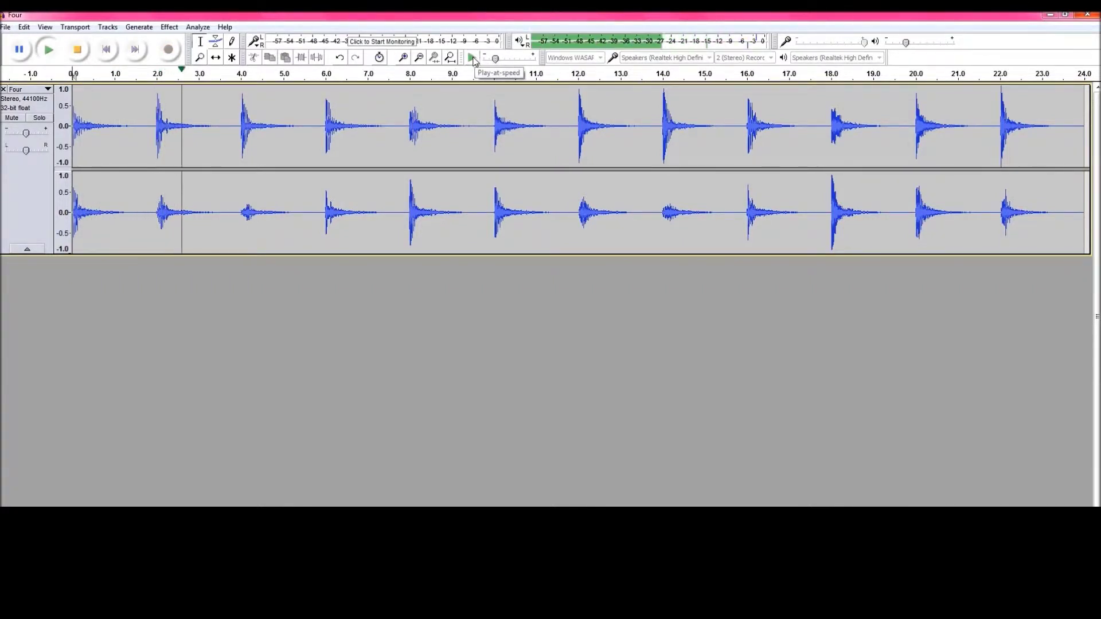
click(473, 58)
key(space)
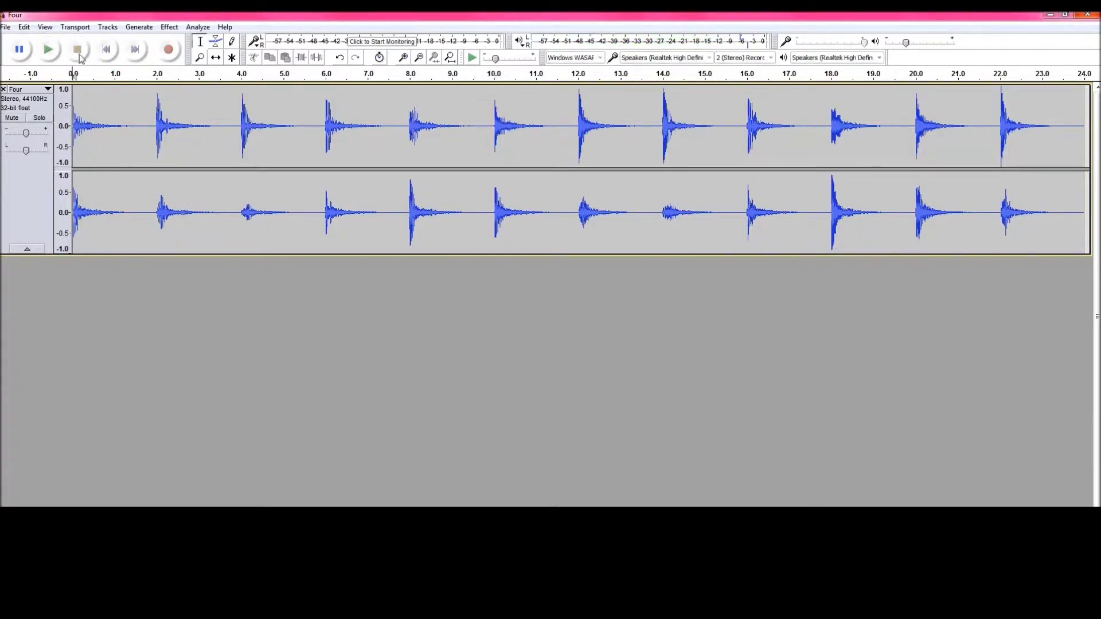
Step: Apply Echo with 1 s delay and 0.5 decay to the whole Four track
drag(76, 122, 248, 120)
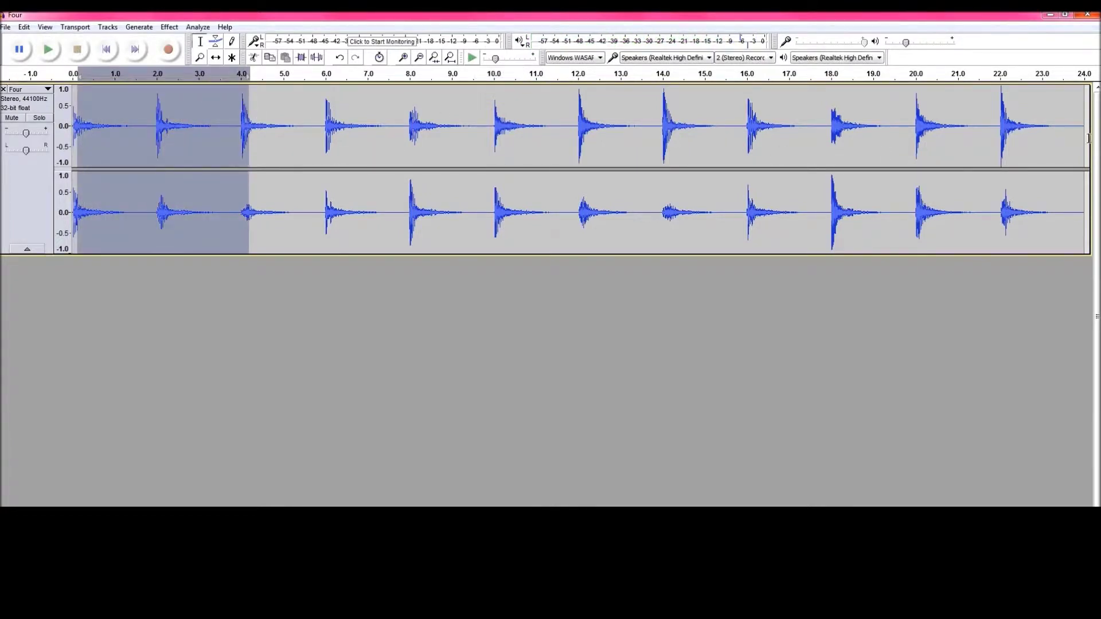
drag(1085, 133, 25, 134)
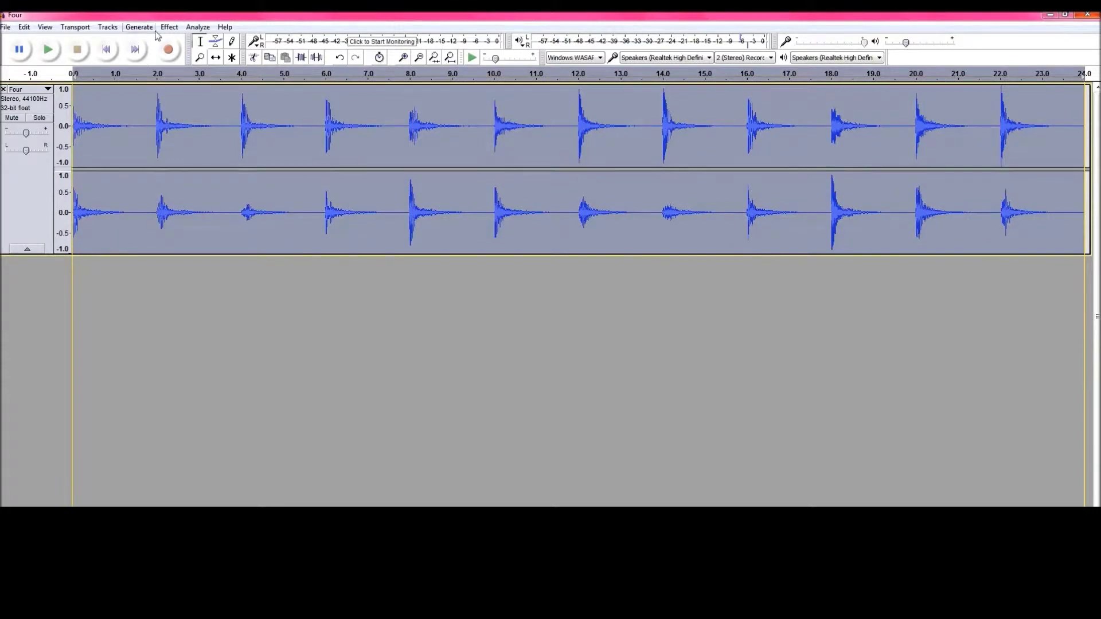
click(170, 26)
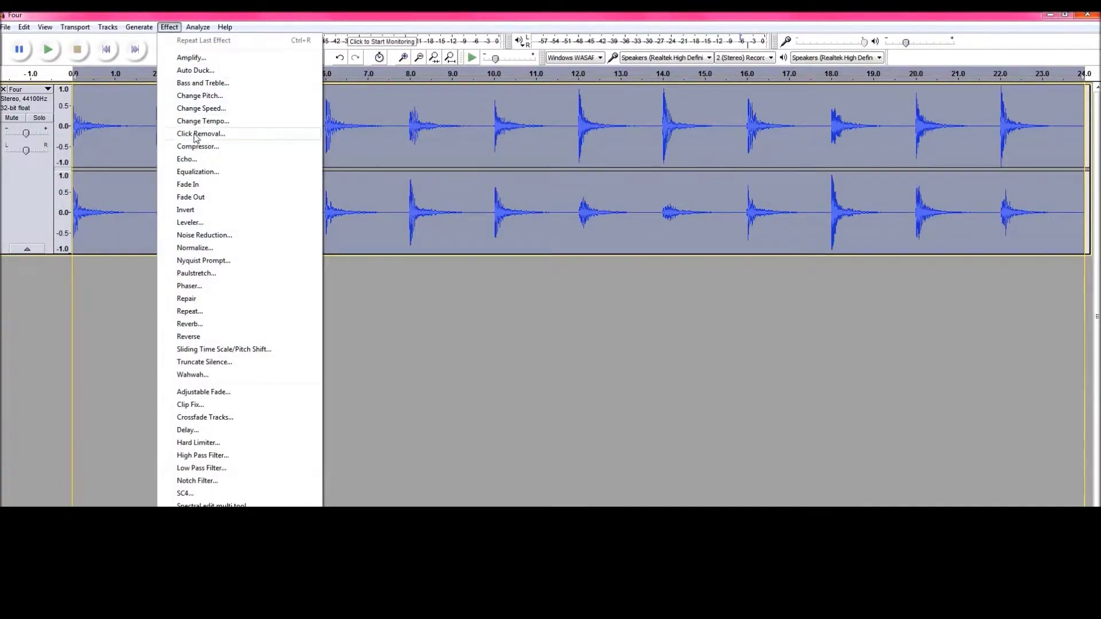
click(186, 159)
click(496, 333)
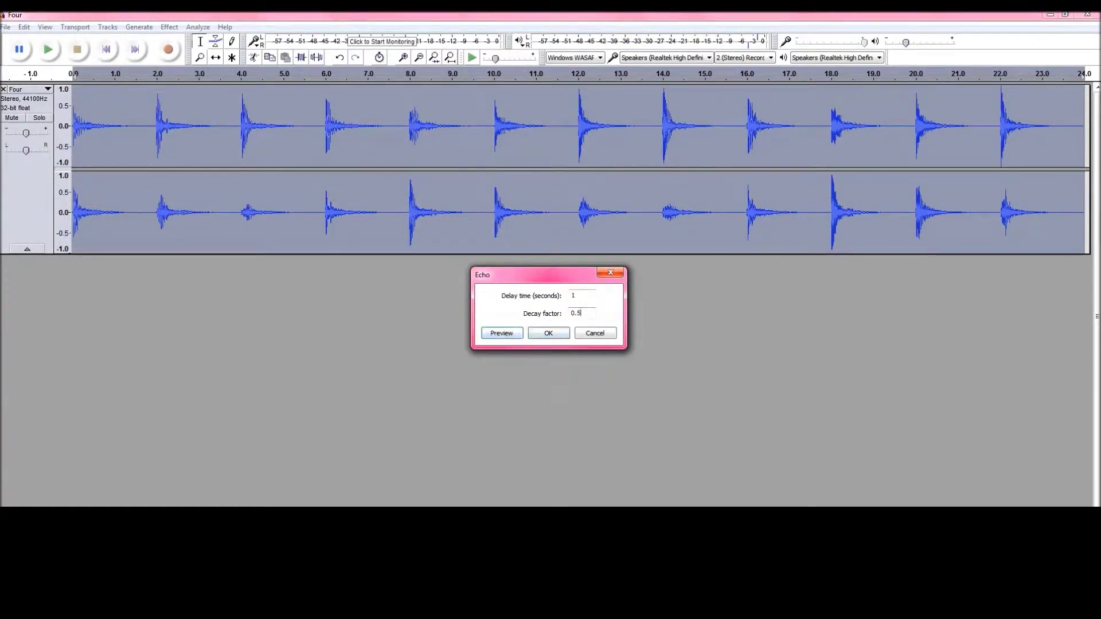
click(561, 333)
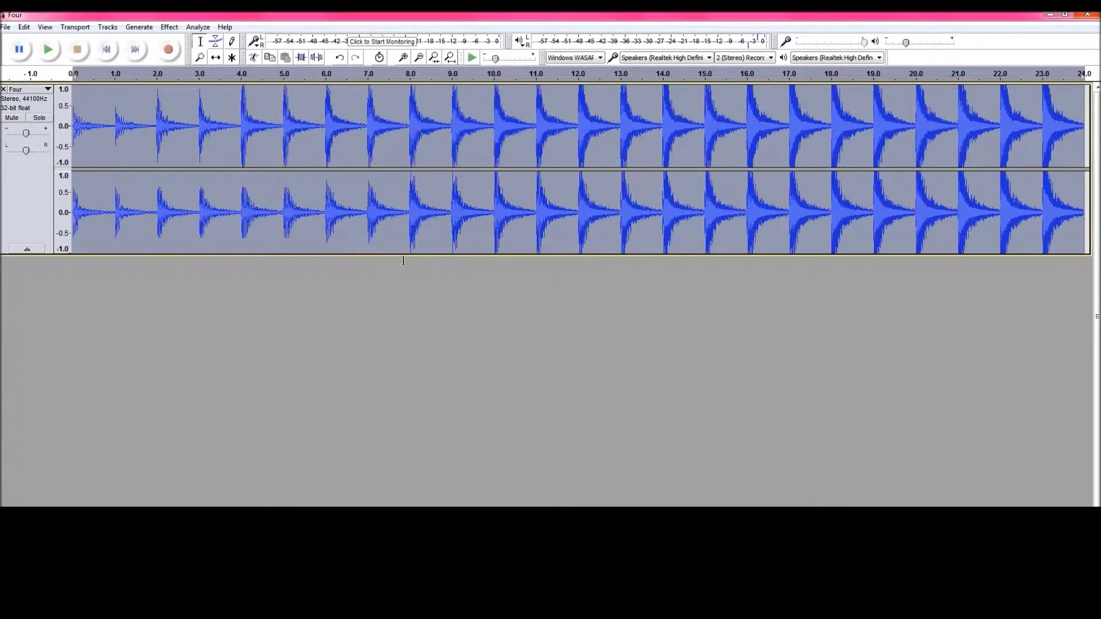
Step: Listen to the echoed Four track, then replay it at an adjusted playback speed
click(48, 50)
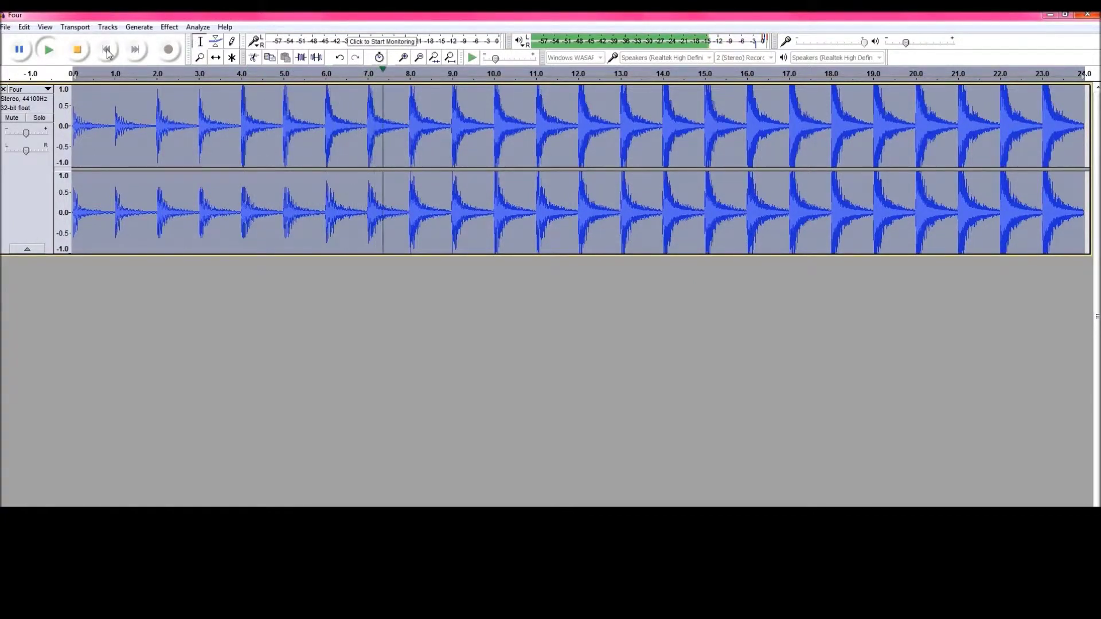
click(70, 49)
click(498, 60)
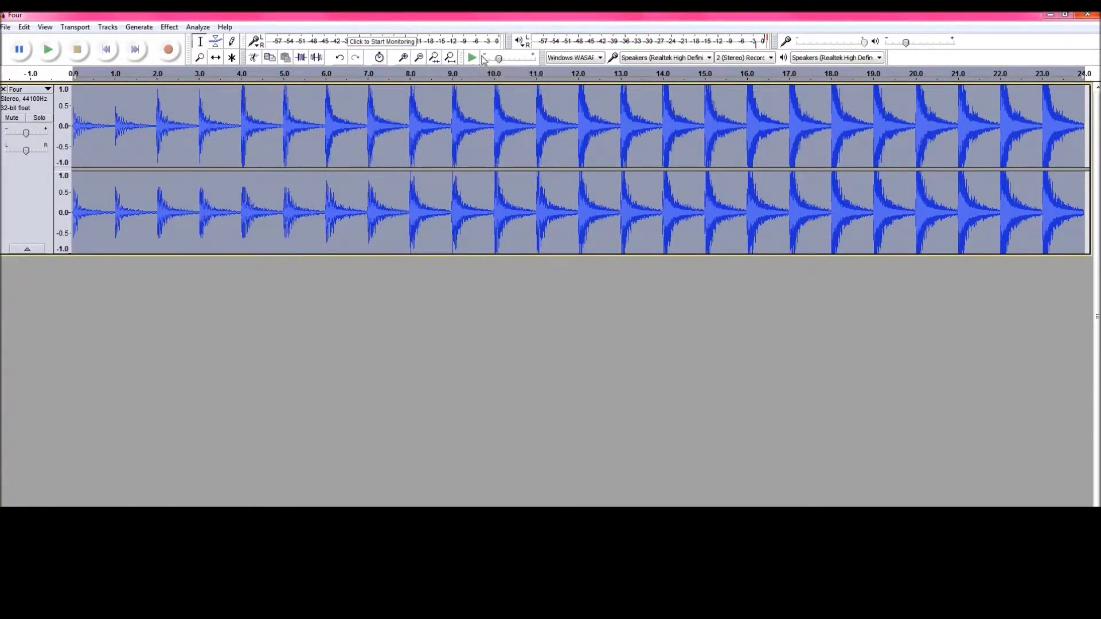
click(472, 58)
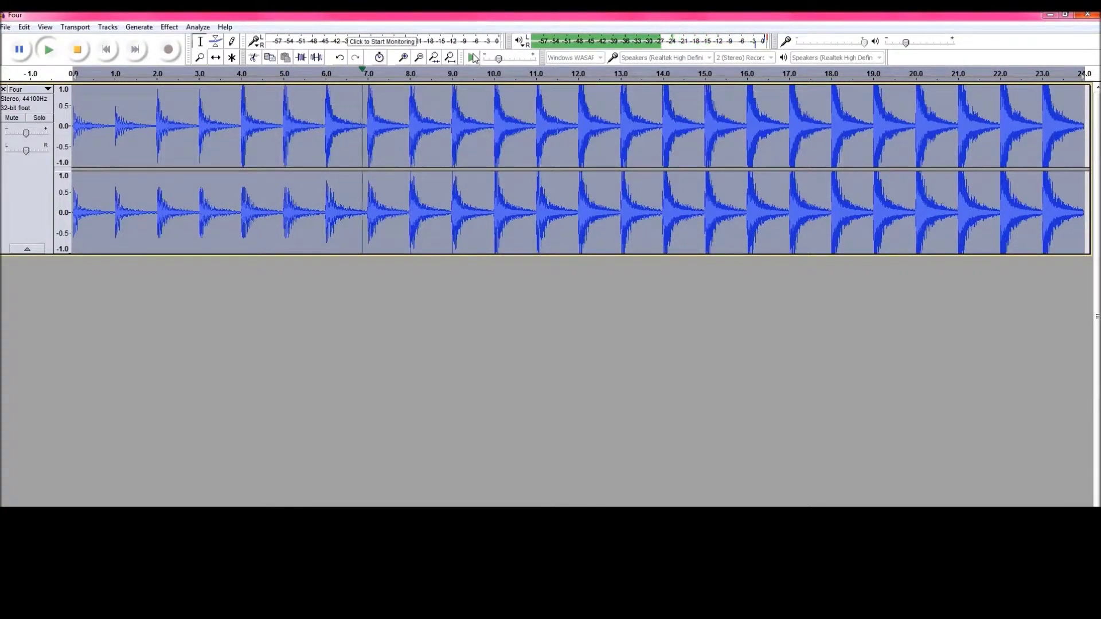
Step: Delete the Four track's audio from 8 s to the end
click(49, 49)
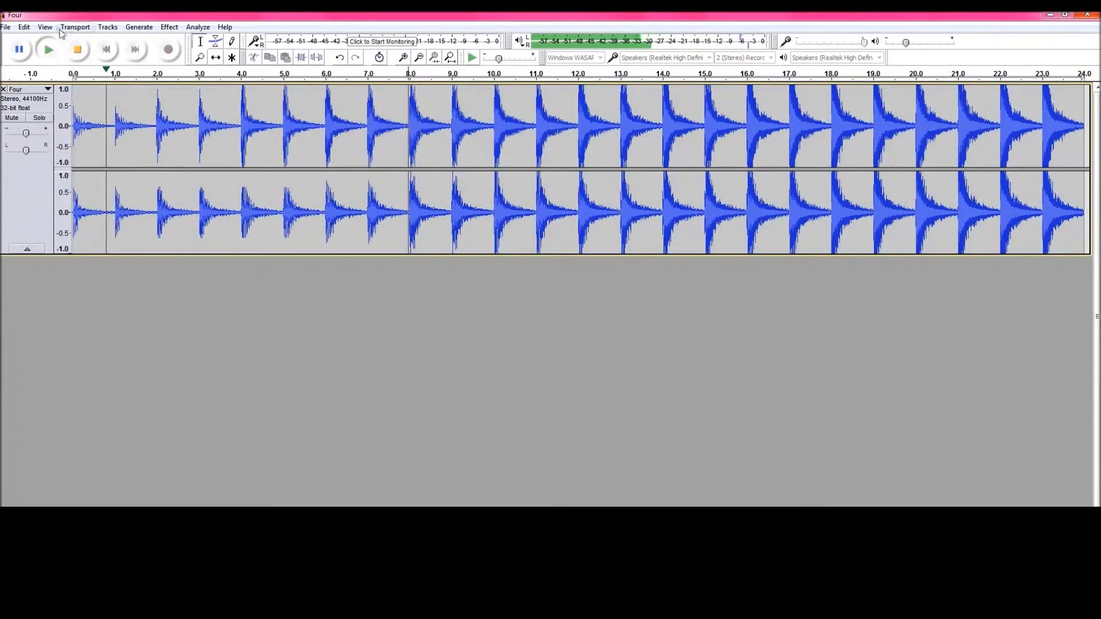
click(80, 50)
drag(411, 135, 1050, 158)
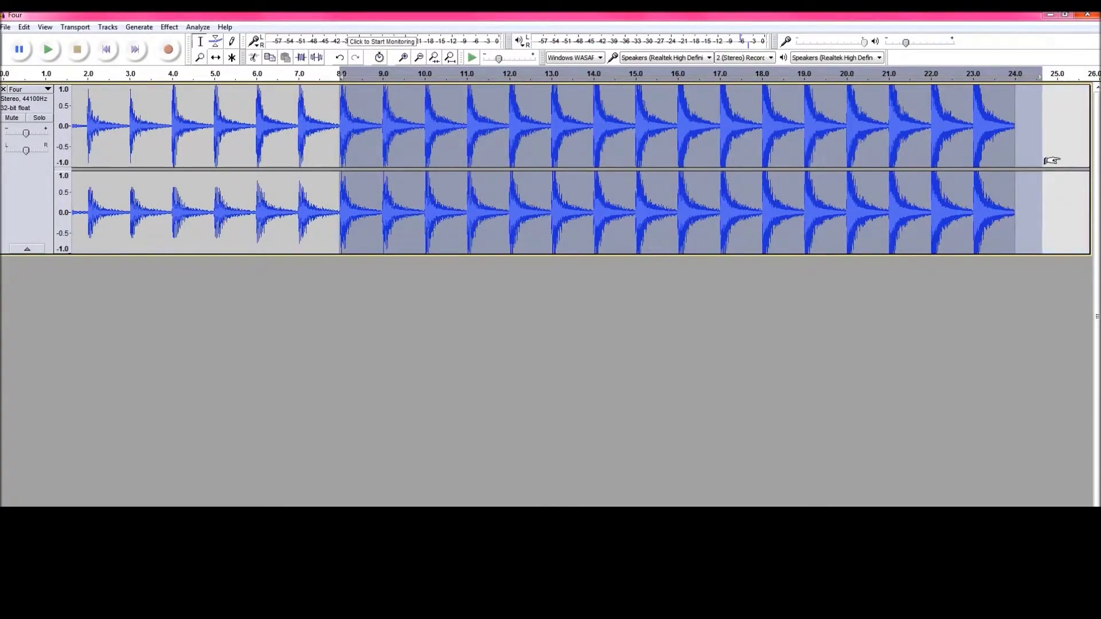
key(Delete)
Step: Export the trimmed track as Four_edit WAV and close the Four project
click(7, 27)
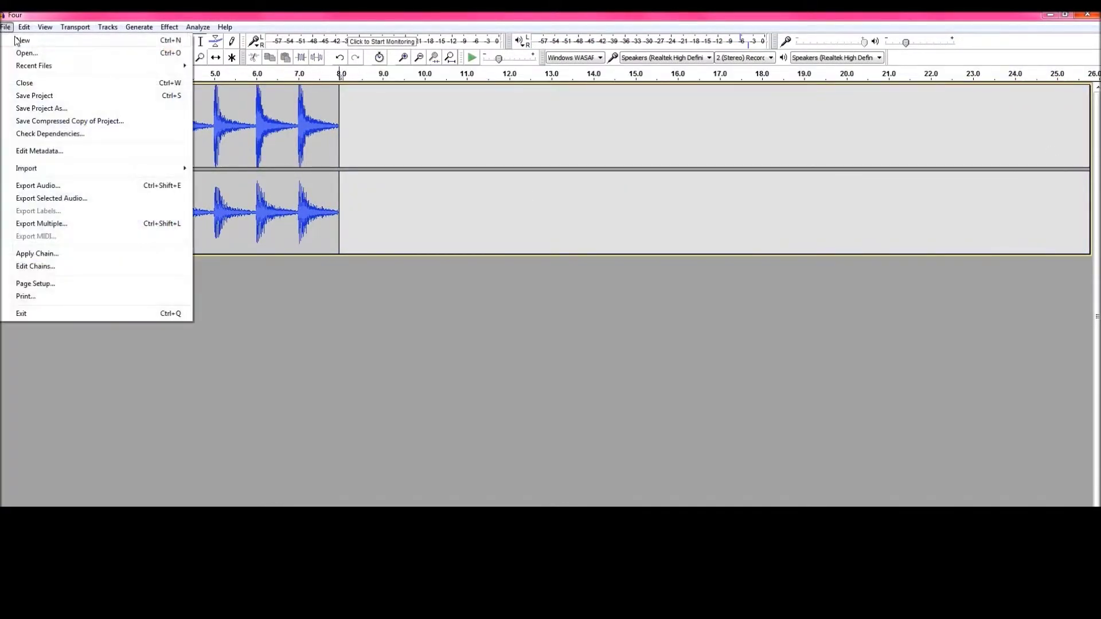
click(53, 186)
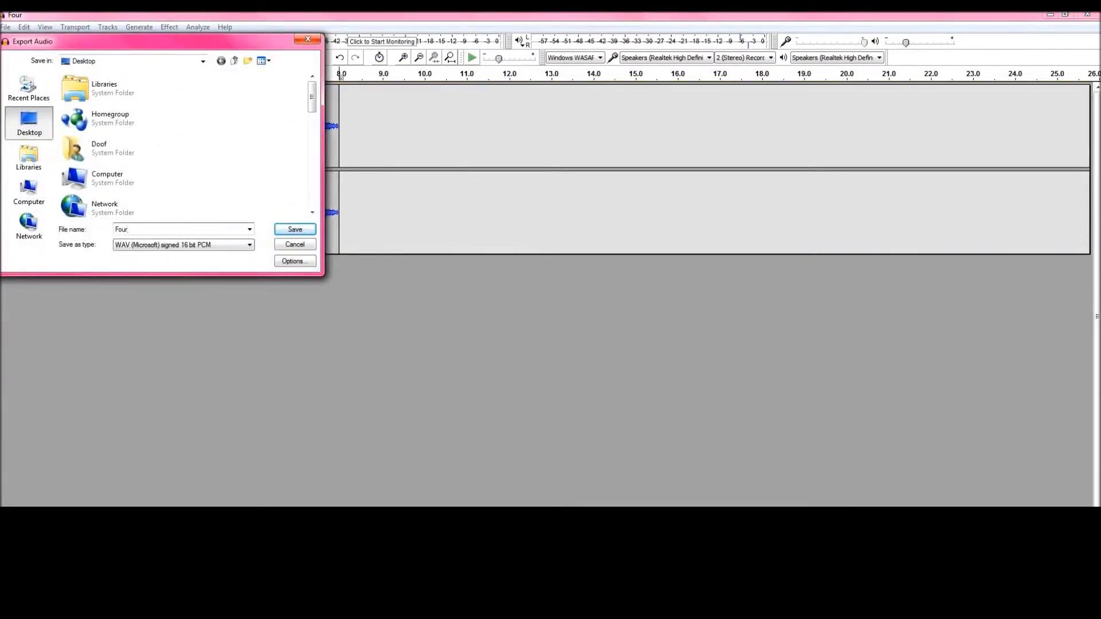
text(_edit)
key(Return)
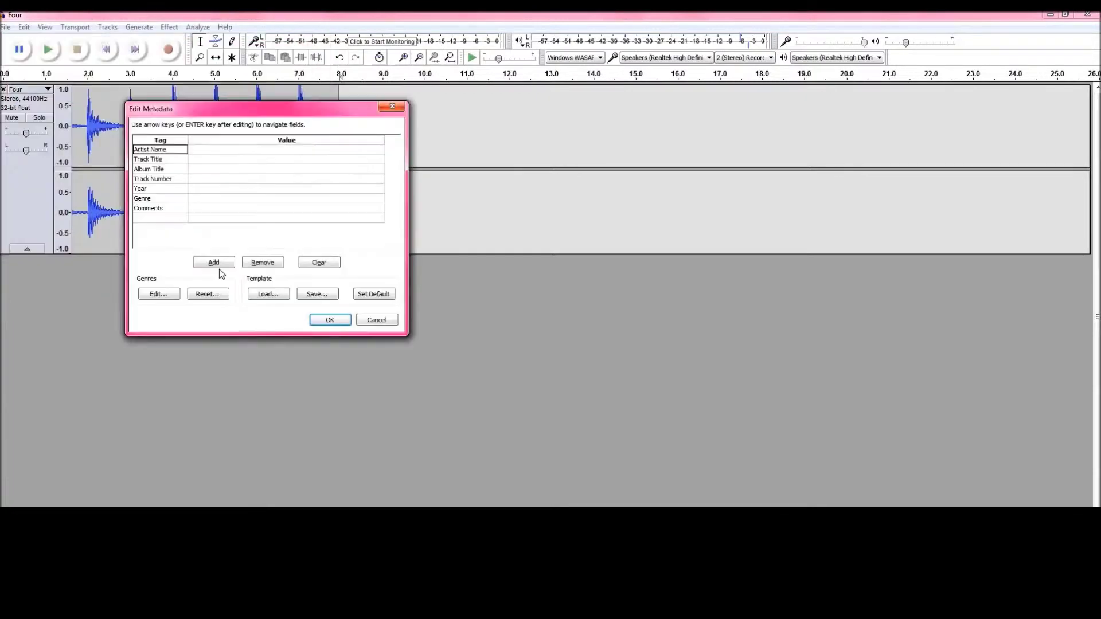
click(328, 320)
click(6, 27)
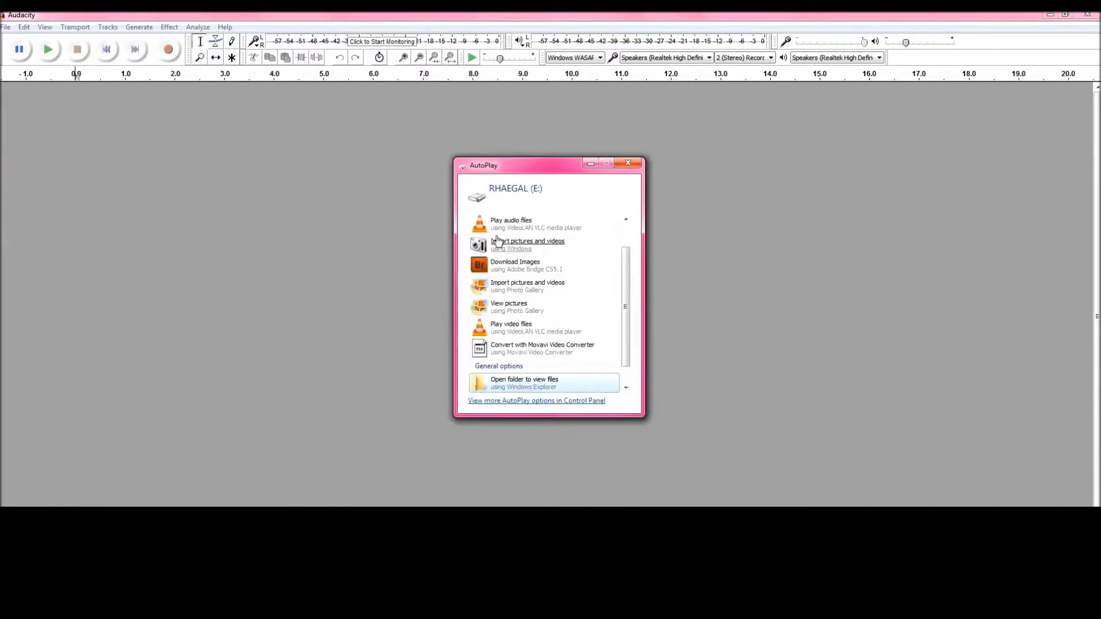
Step: Dismiss the AutoPlay prompt for drive E:
click(631, 165)
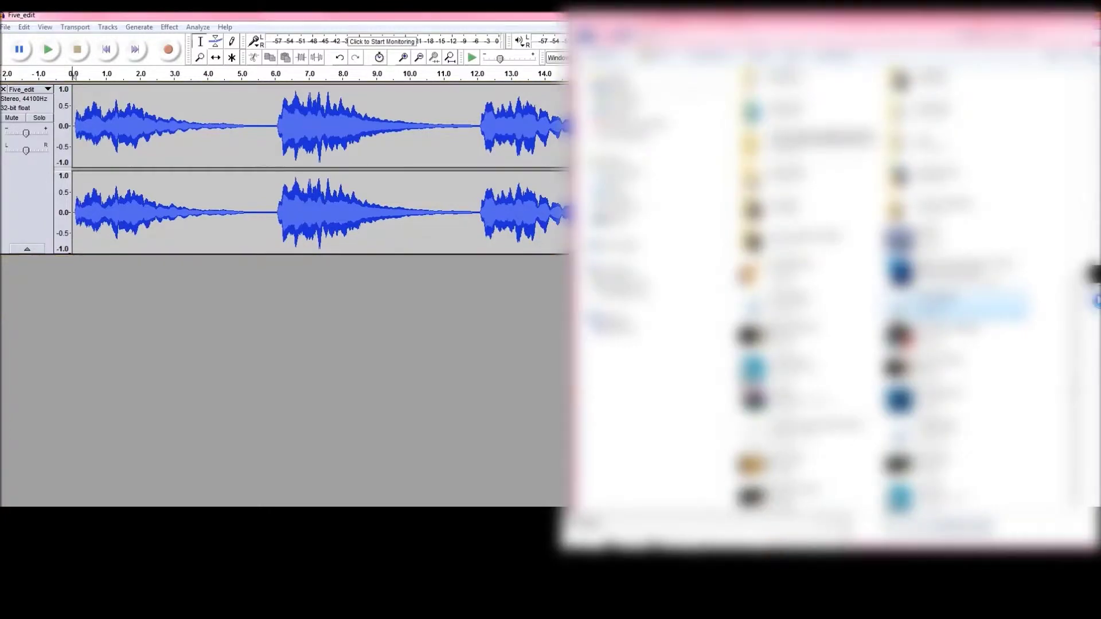
Step: Import Four_edit.wav as a second track below Five_edit and play both together
drag(964, 305, 469, 350)
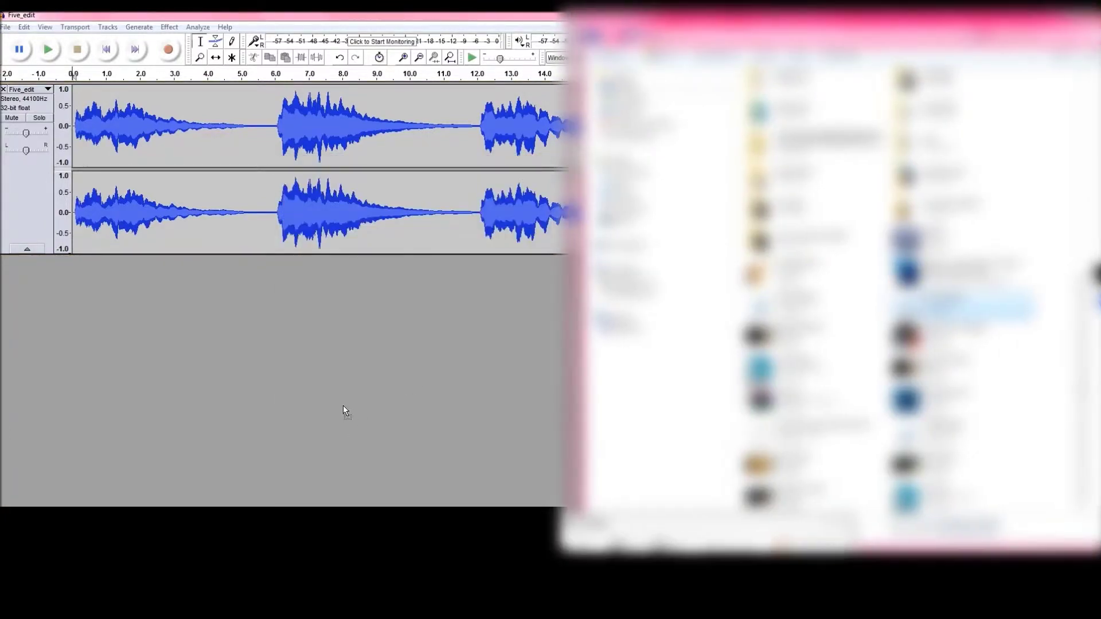
click(619, 387)
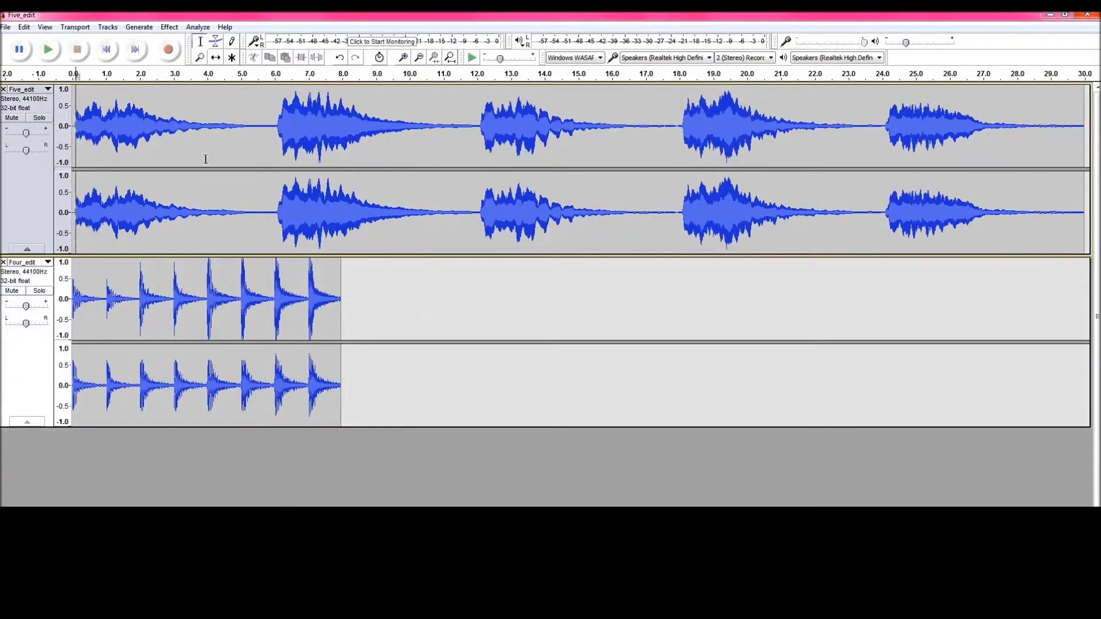
click(49, 51)
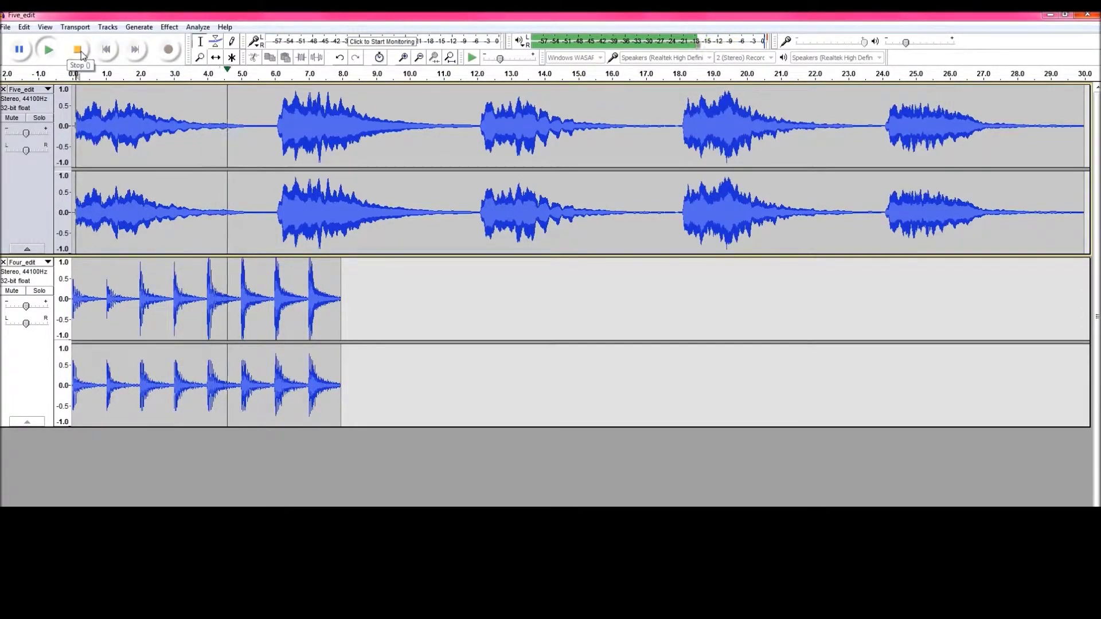
Step: Stretch the whole 0–8 s Four_edit clip with Paulstretch at stretch factor 10
click(82, 55)
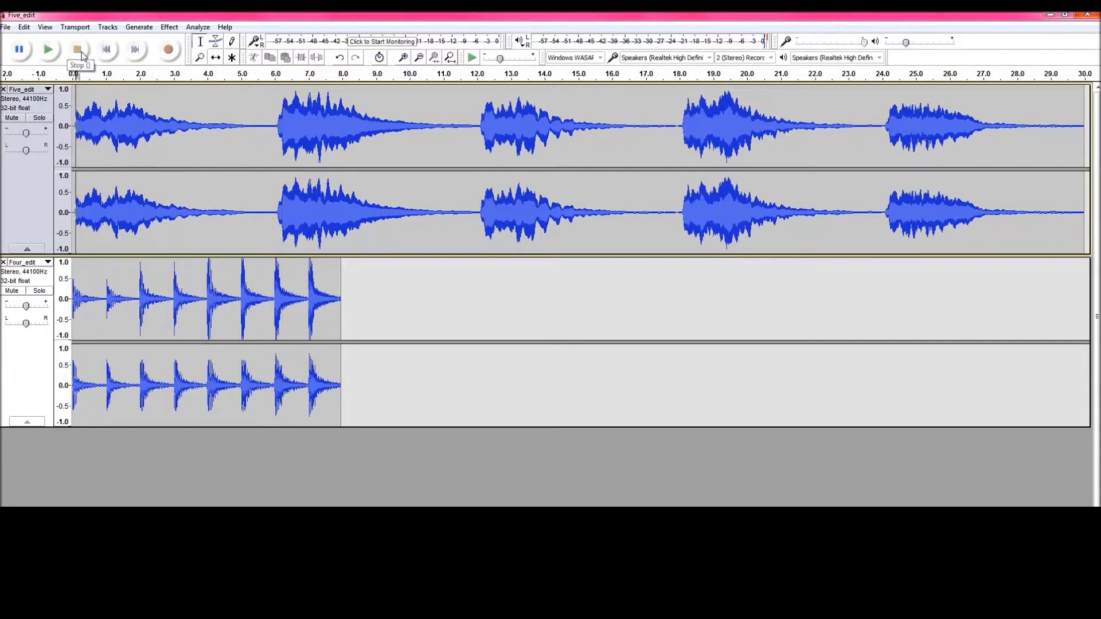
drag(342, 296, 75, 320)
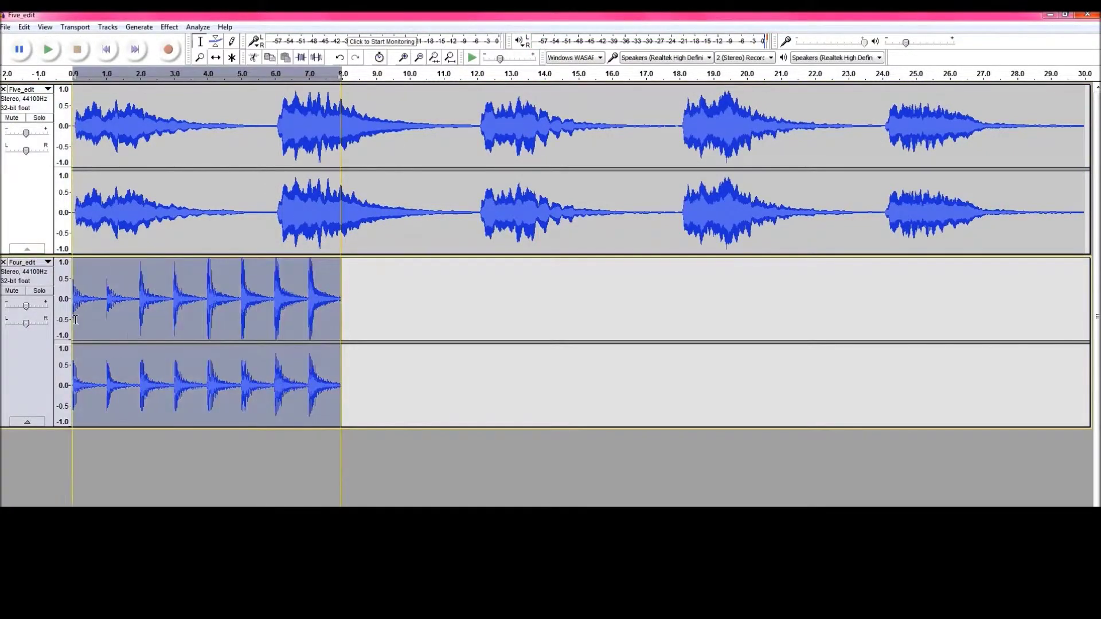
click(169, 27)
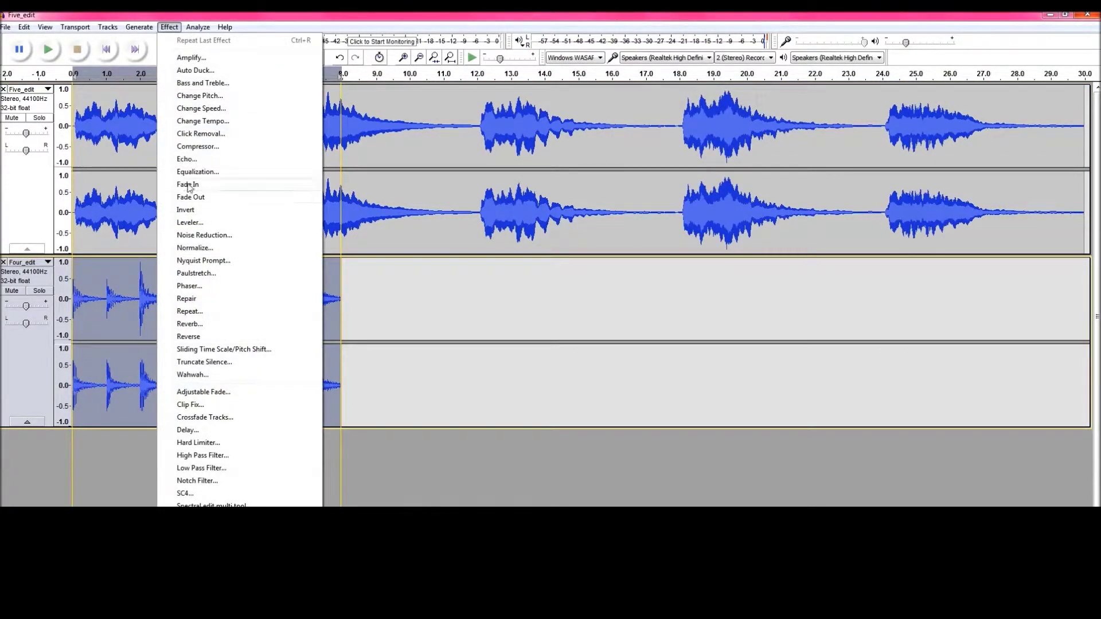
click(194, 273)
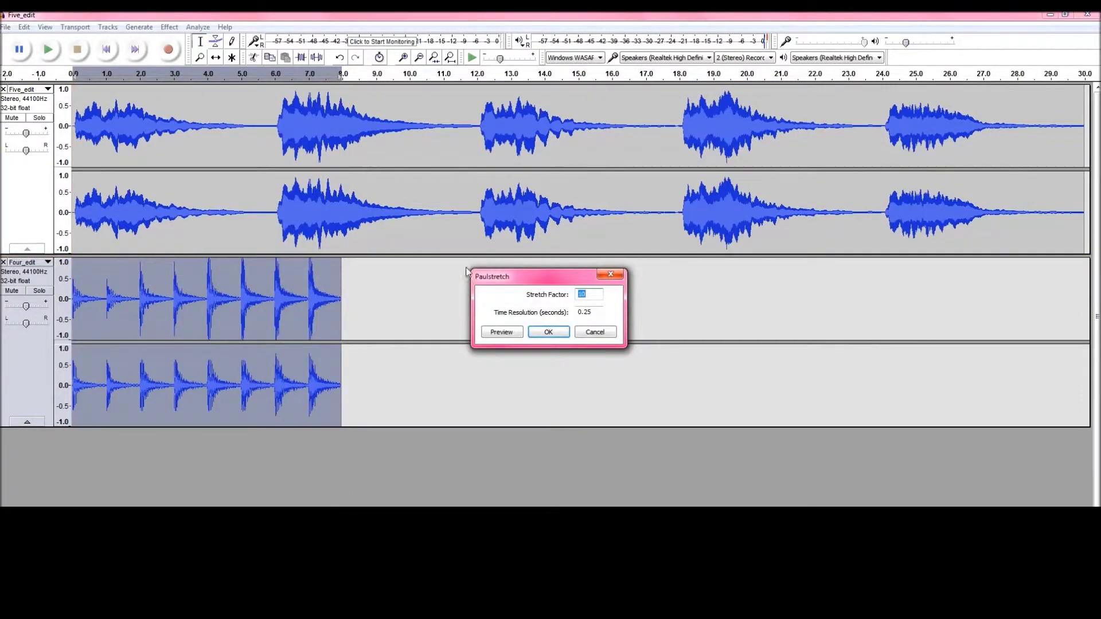
click(503, 333)
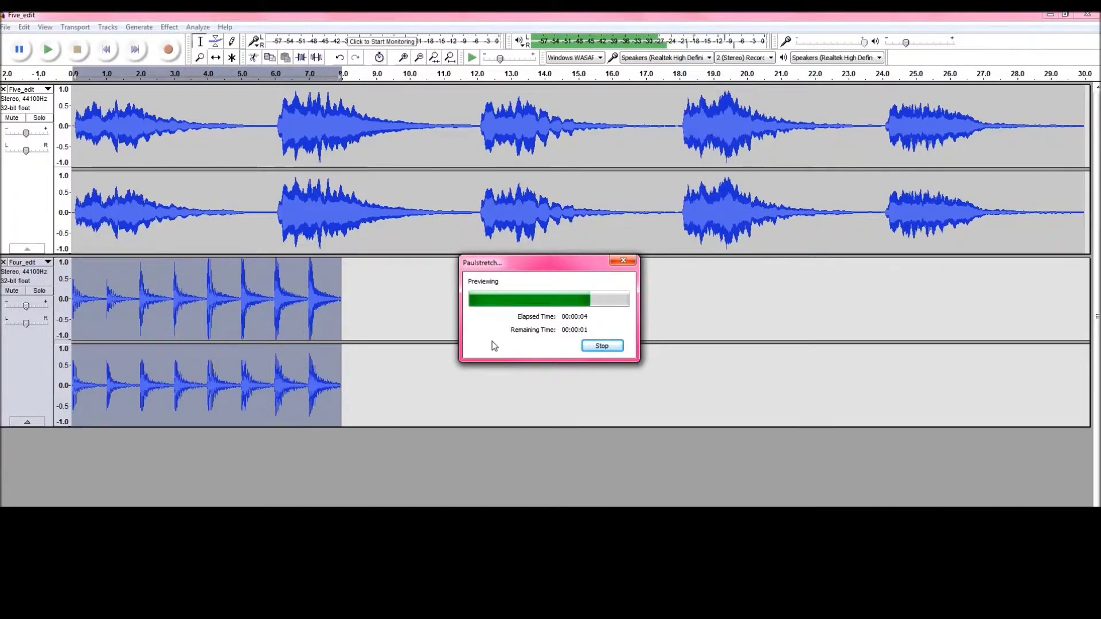
key(Escape)
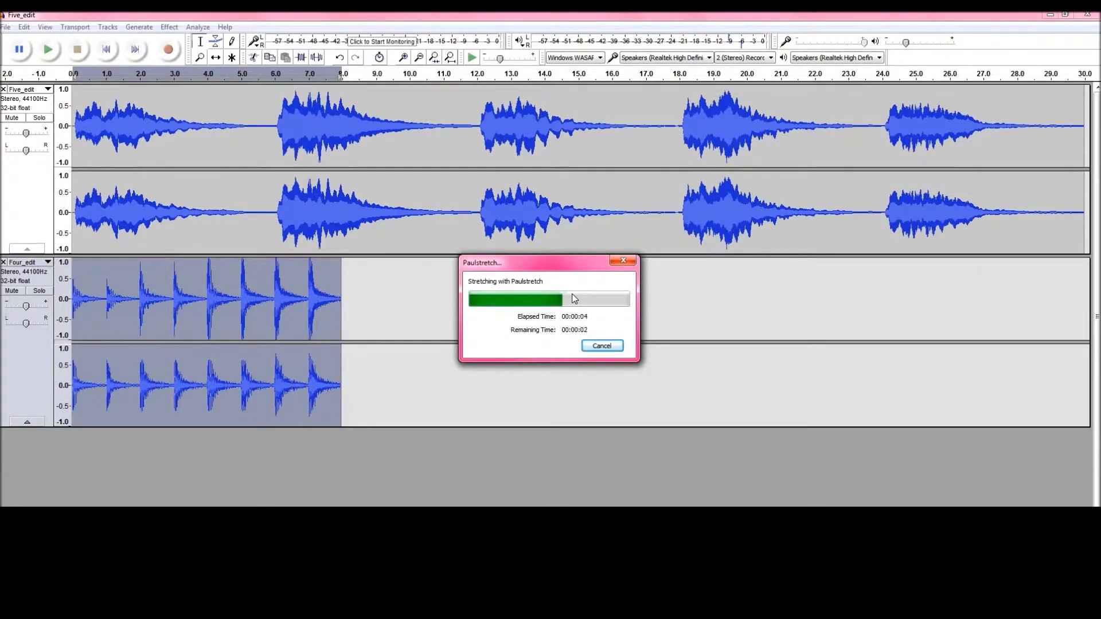
Step: Play both tracks from near the start to hear the stretched mix
click(330, 309)
click(81, 290)
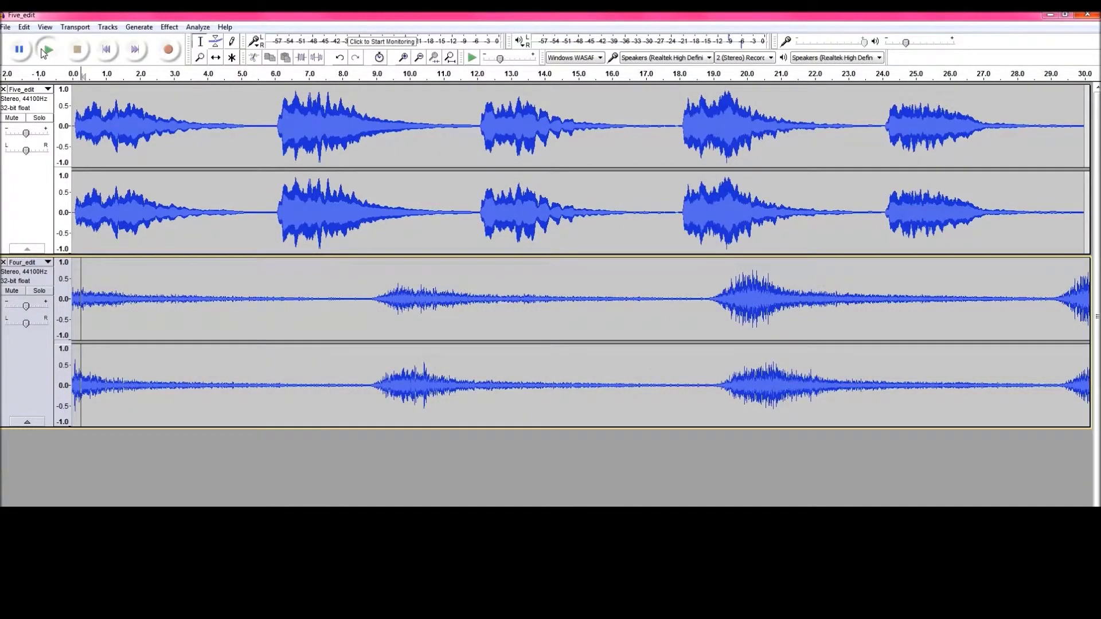
click(45, 51)
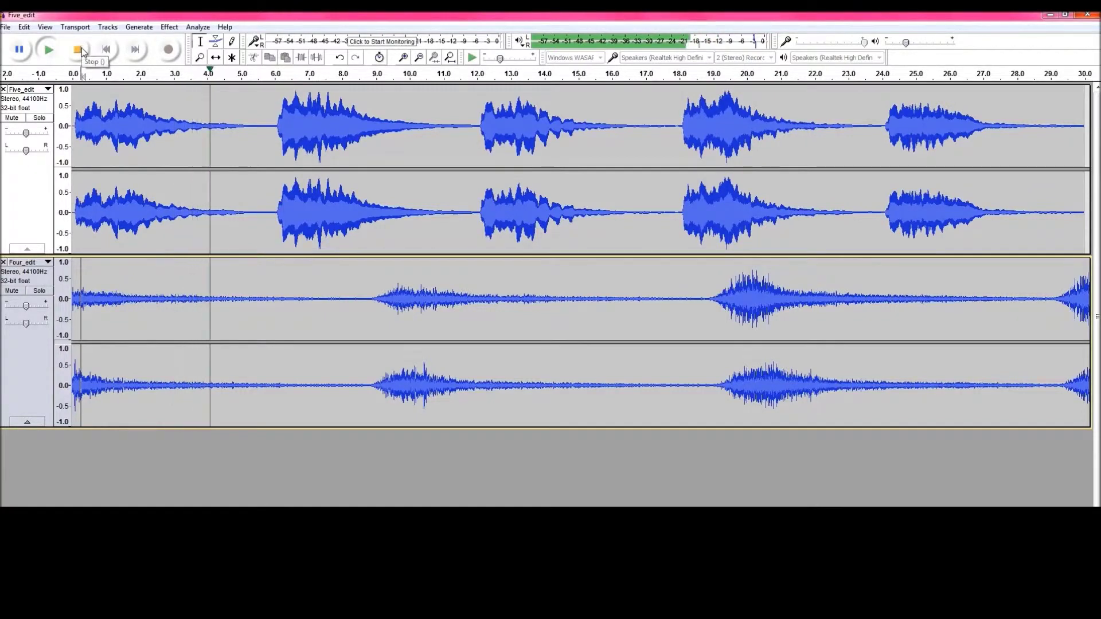
click(82, 52)
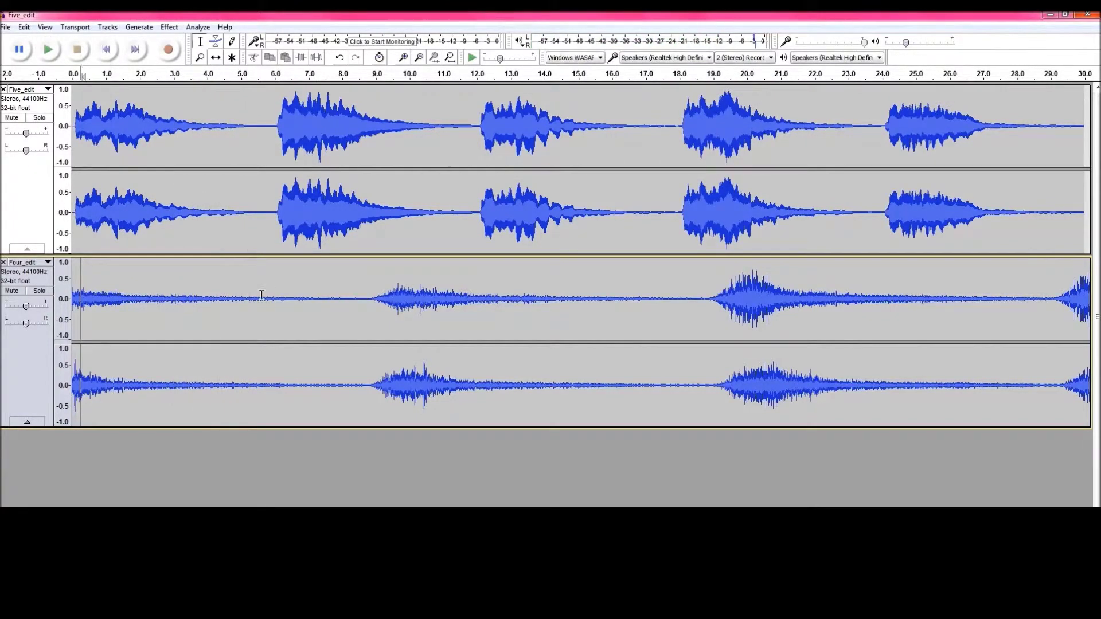
Step: Delete Four_edit's quiet gaps at 5.2–8.5 s, after 10.9 s, 16.6–21.1 s, and one later section
drag(248, 304, 372, 333)
key(Delete)
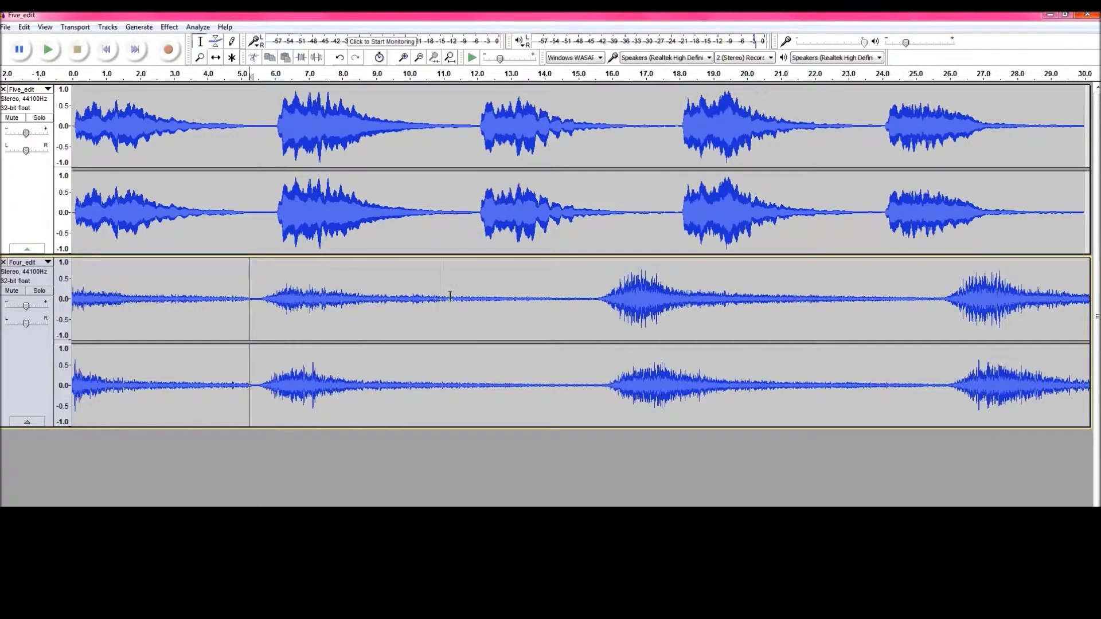
drag(439, 298, 581, 324)
key(Delete)
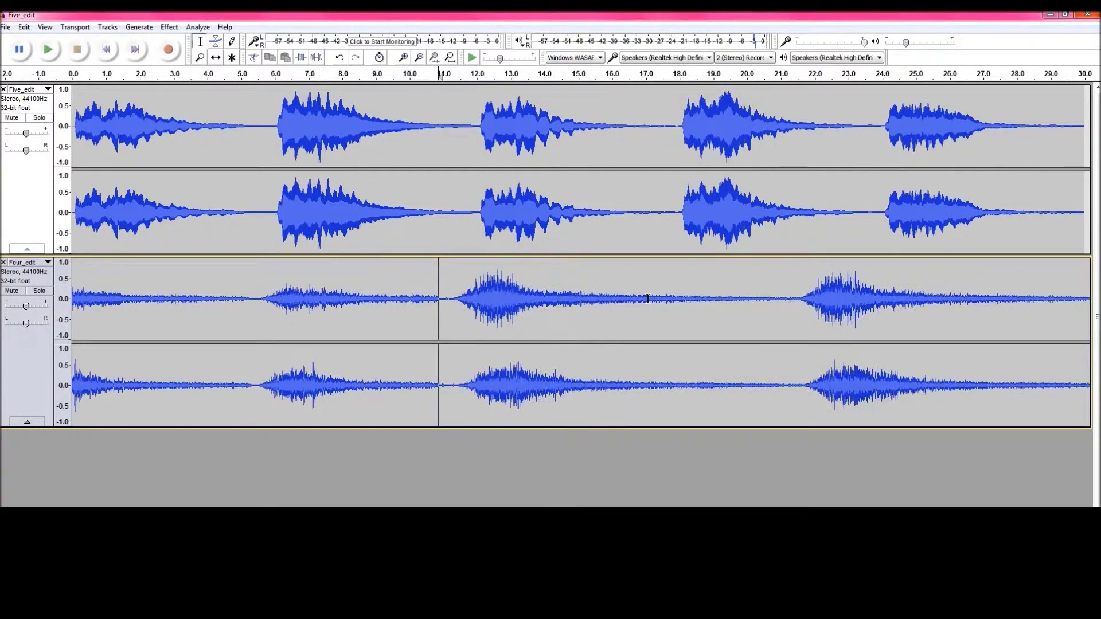
drag(634, 299, 780, 304)
key(Delete)
click(827, 304)
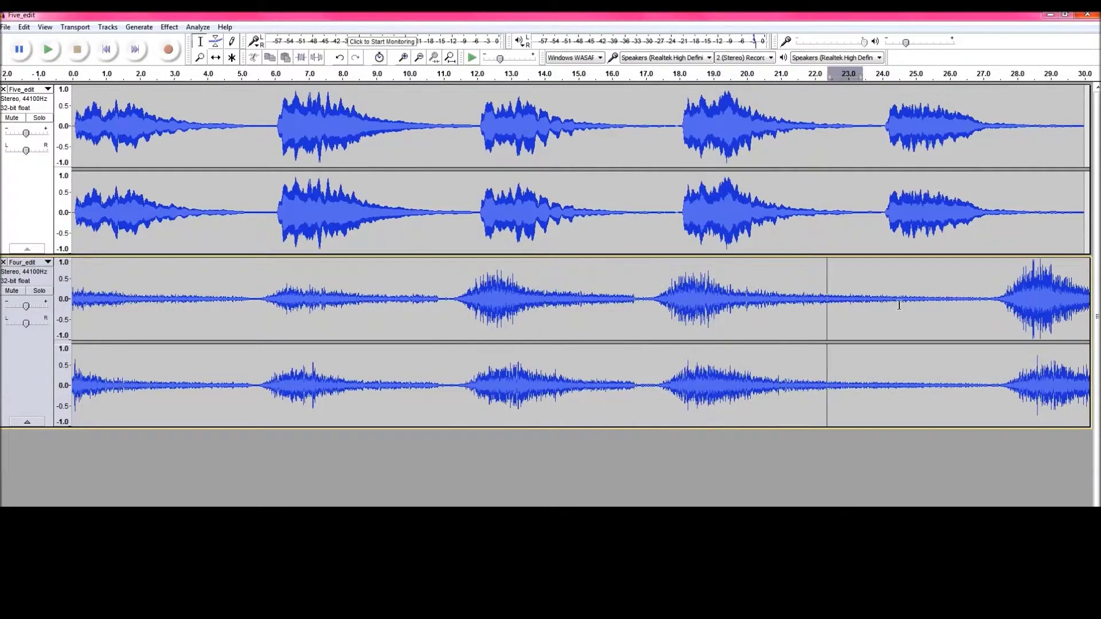
drag(899, 305, 979, 327)
key(Delete)
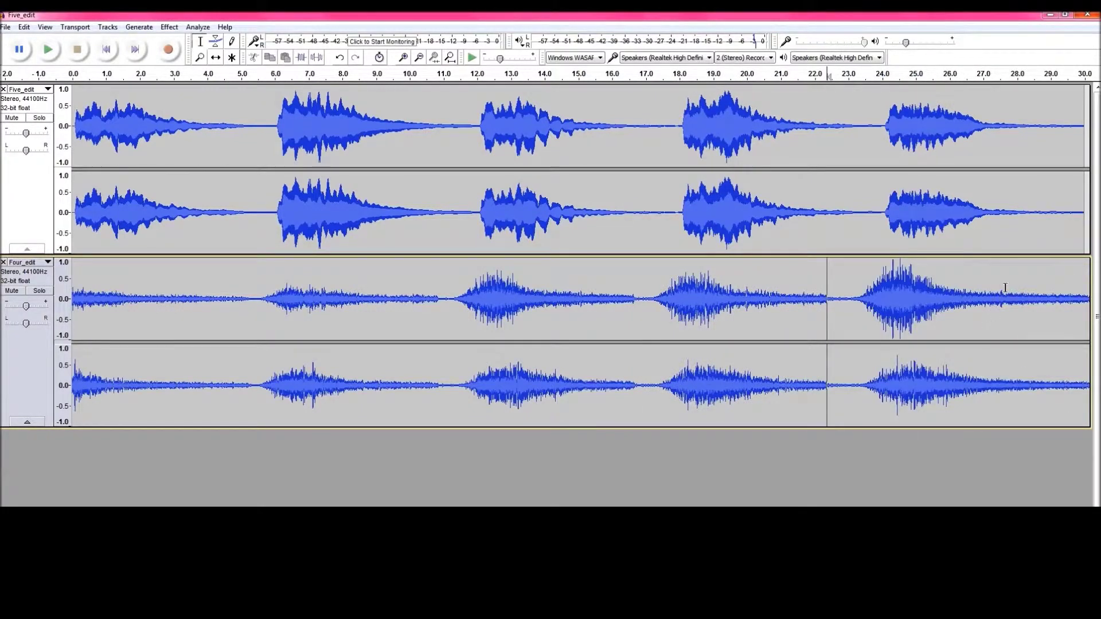
Step: Return to the clip start and play the edited mix
drag(117, 298, 74, 299)
click(93, 290)
click(82, 288)
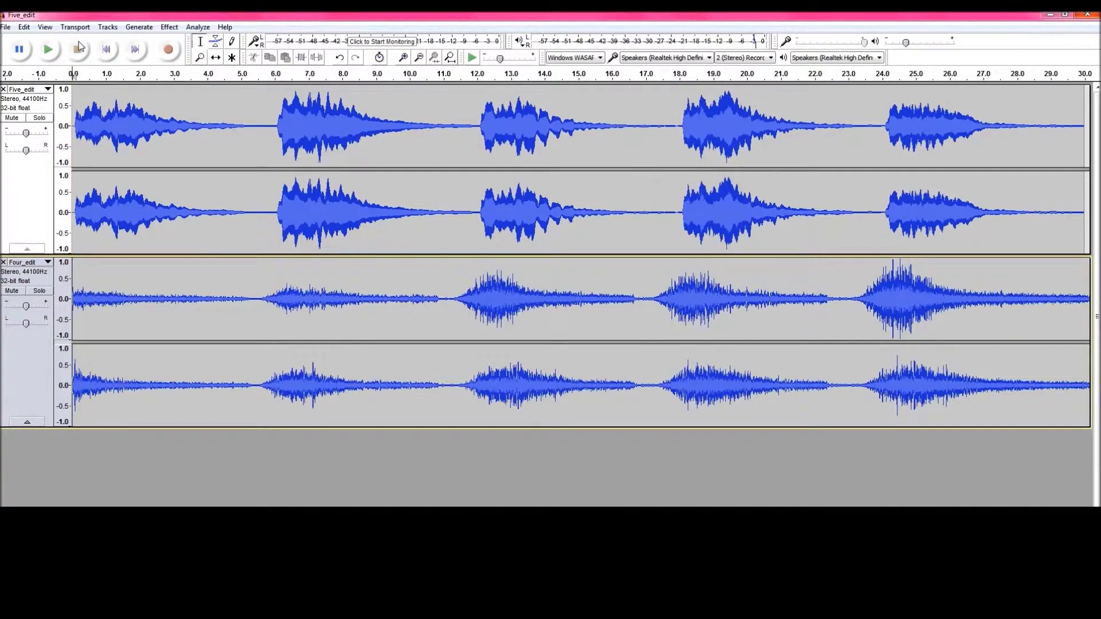
click(51, 50)
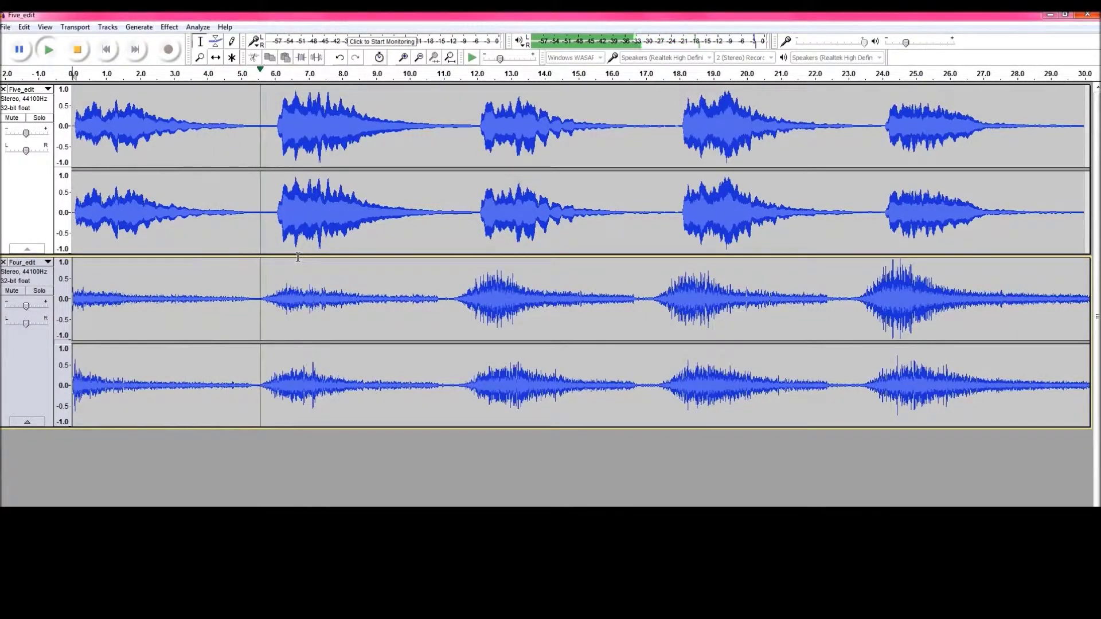
Step: Delete Five_edit's silent gaps near 10, 15 and 21 s, plus the one before phrase two and the trailing silence
key(space)
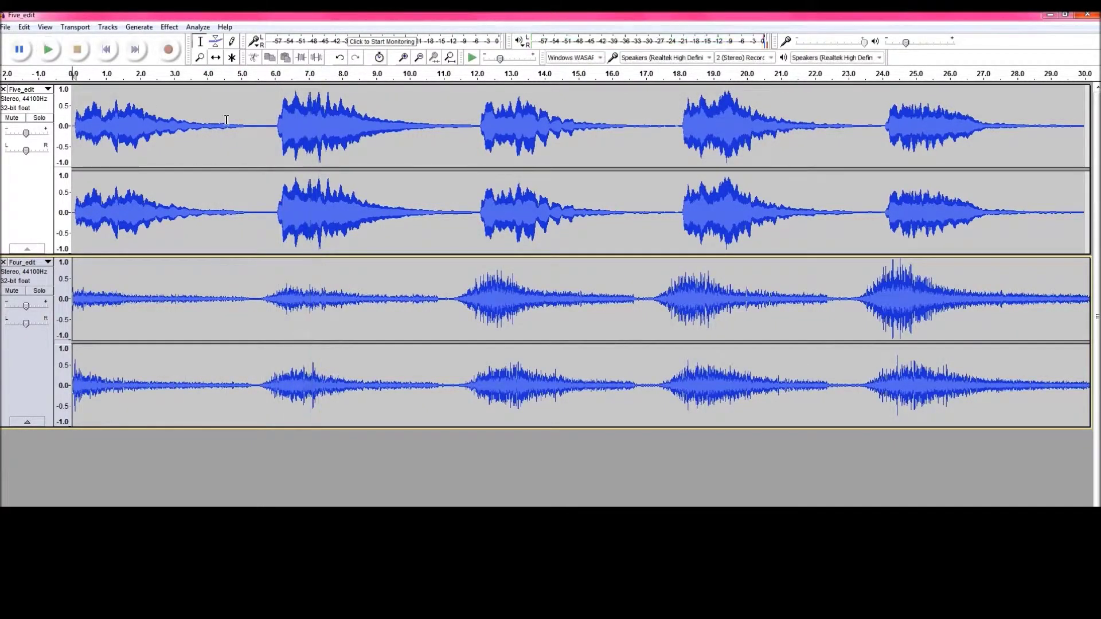
drag(216, 115, 248, 208)
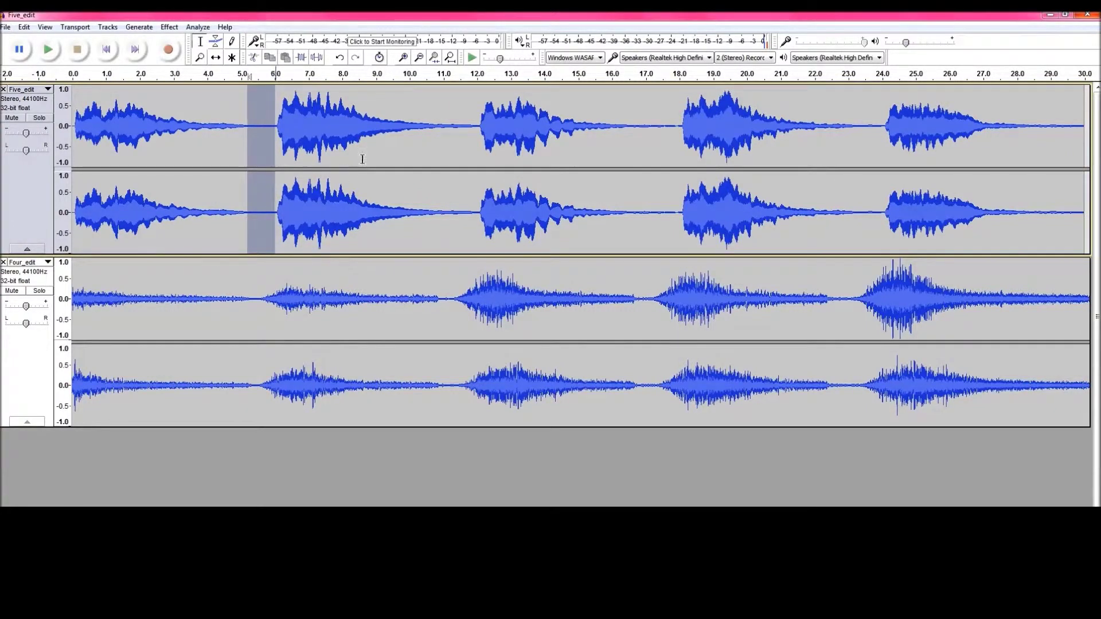
key(Delete)
drag(449, 131, 412, 131)
key(Delete)
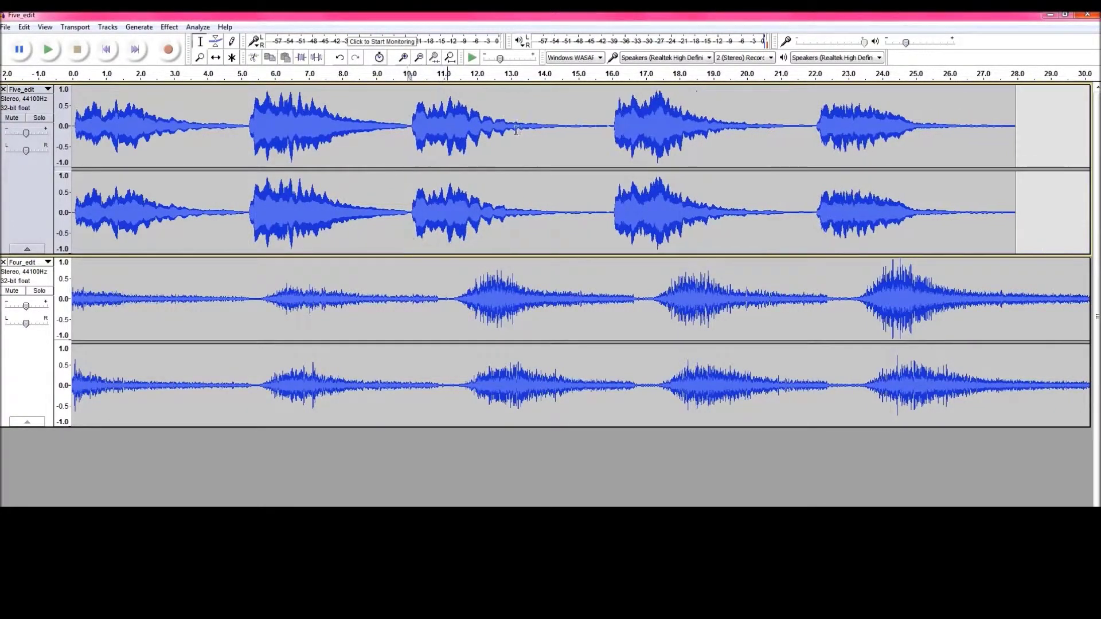
drag(615, 133, 570, 133)
key(Delete)
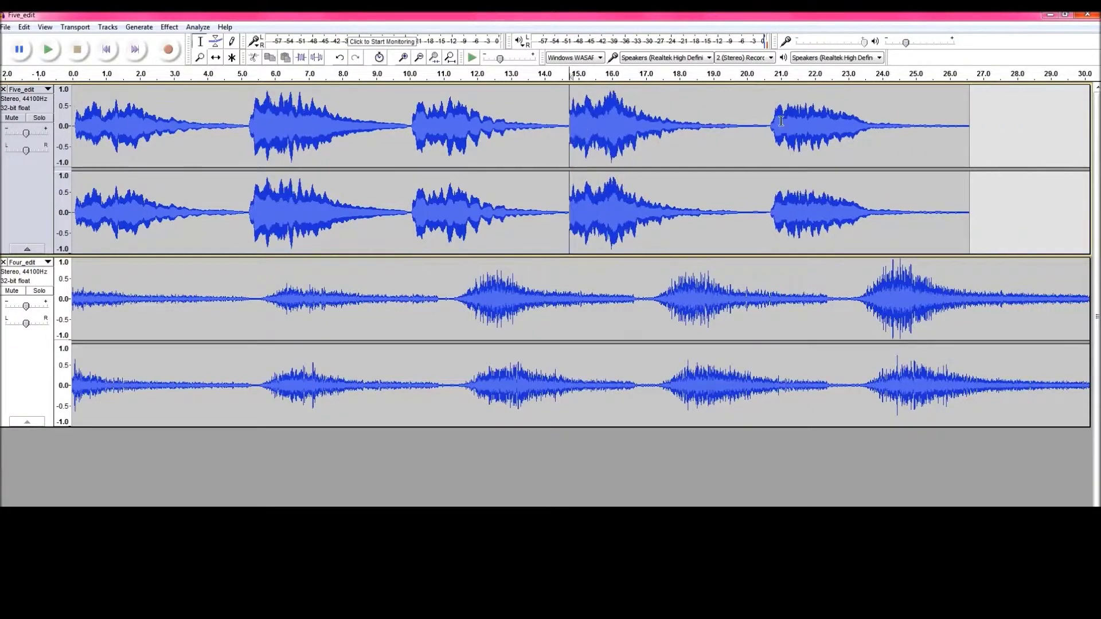
drag(778, 132, 730, 130)
key(Delete)
drag(944, 132, 860, 136)
key(Delete)
Step: Delete Four_edit's quiet gaps near 3–5, 10, 14–15 and 19–20 s, then play both tracks
drag(265, 310, 221, 309)
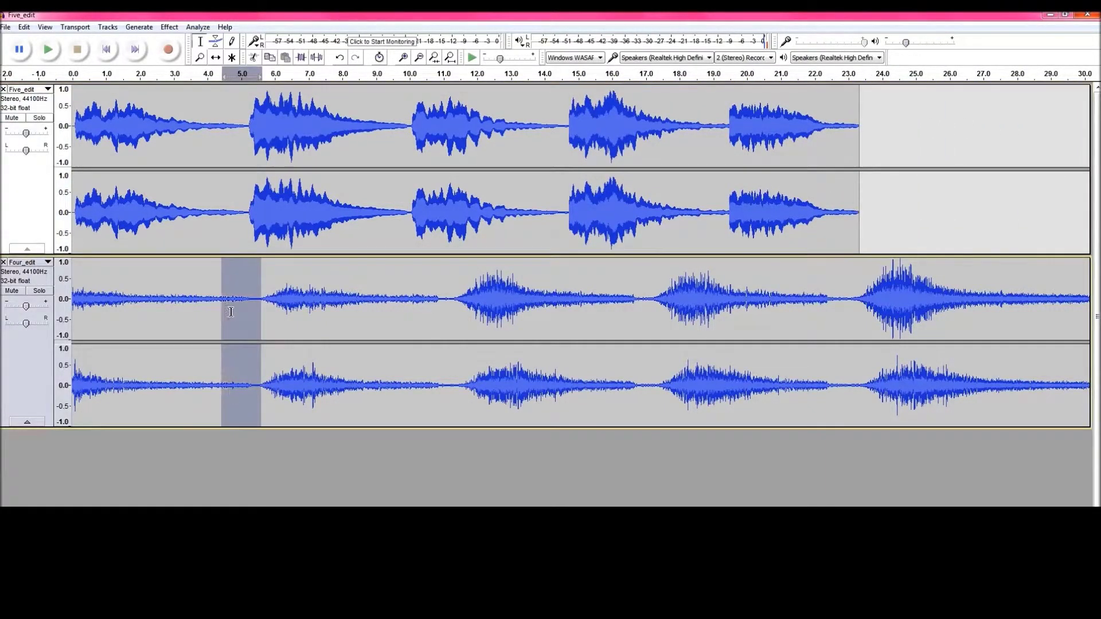
key(Delete)
drag(434, 395, 398, 396)
key(Delete)
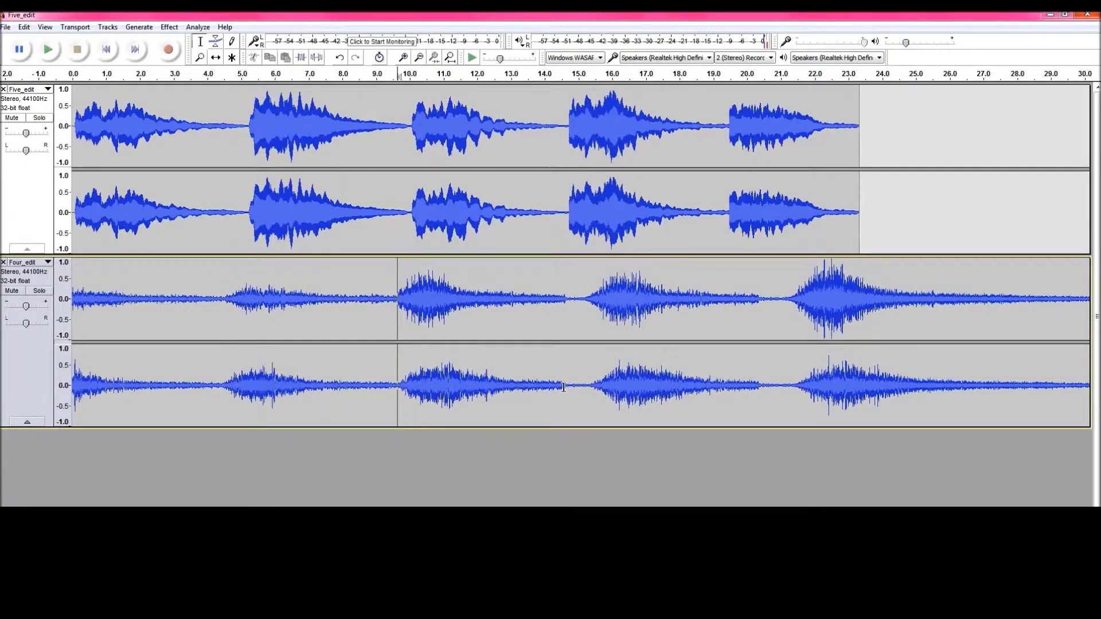
drag(592, 395, 543, 396)
key(Delete)
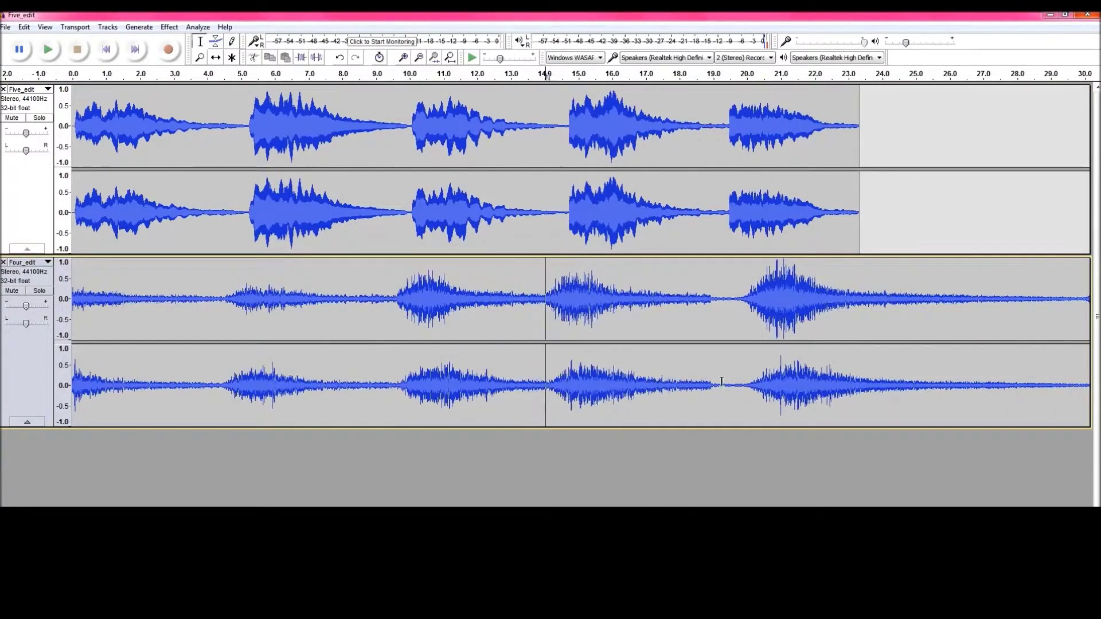
drag(756, 394, 708, 396)
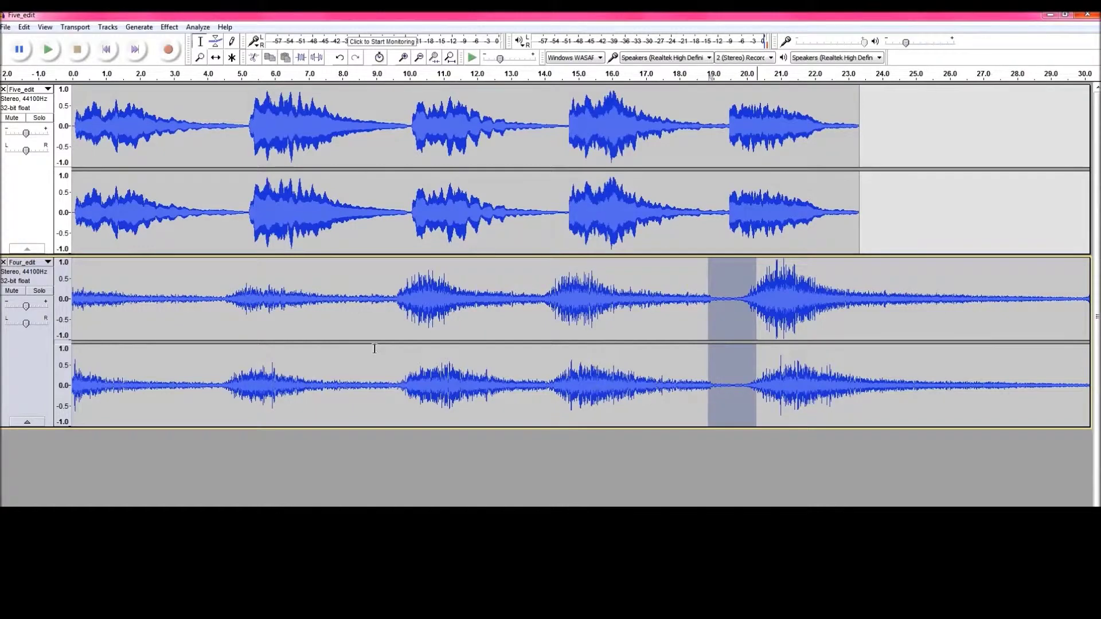
key(Delete)
drag(223, 312, 182, 318)
key(Delete)
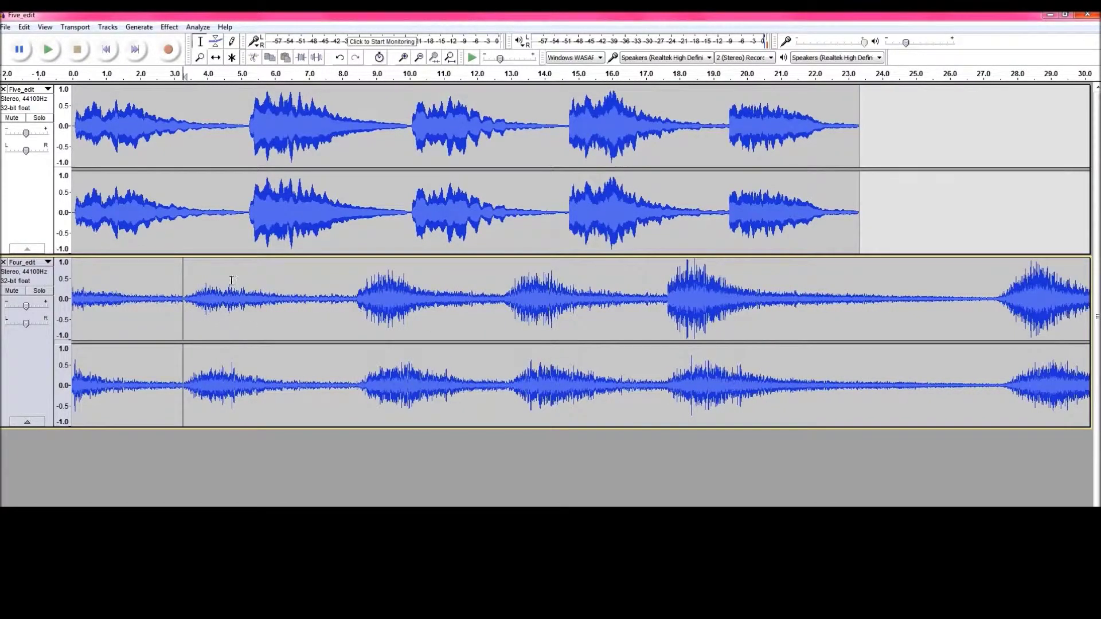
click(78, 281)
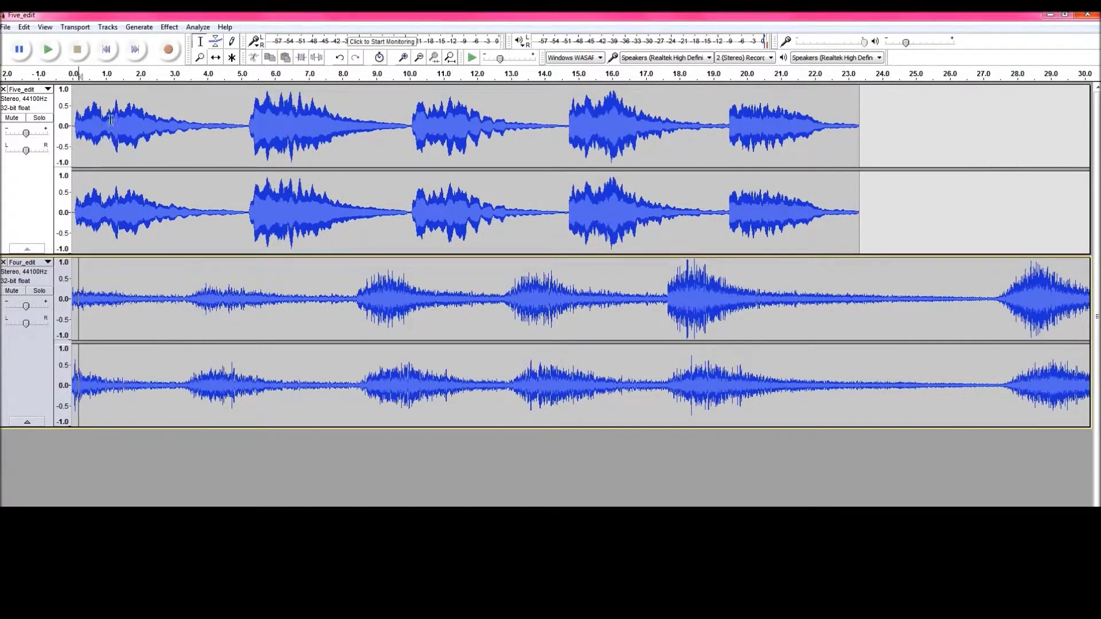
click(48, 50)
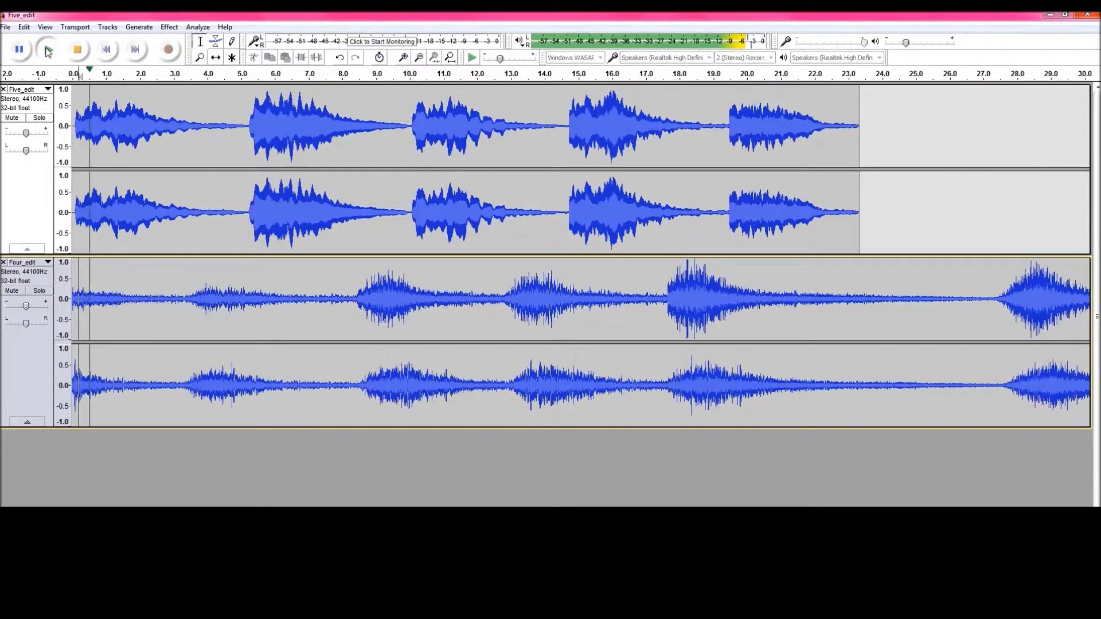
click(78, 56)
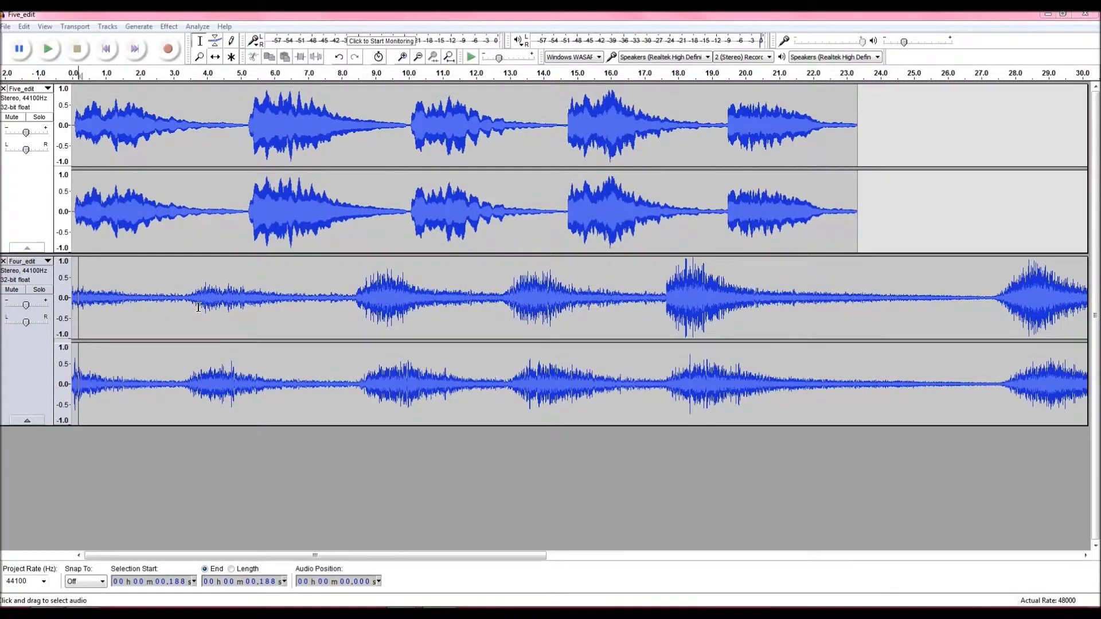
Step: Cut a short quiet stretch near 3.1–3.4 s from Four_edit, undoing a longer first cut
drag(187, 307, 154, 307)
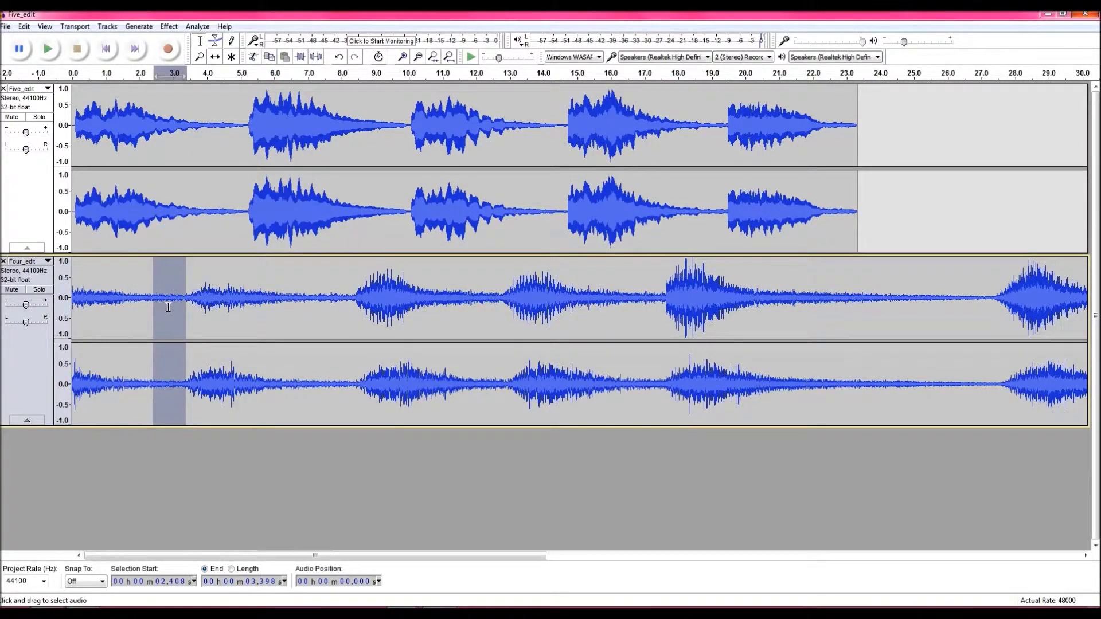
key(Delete)
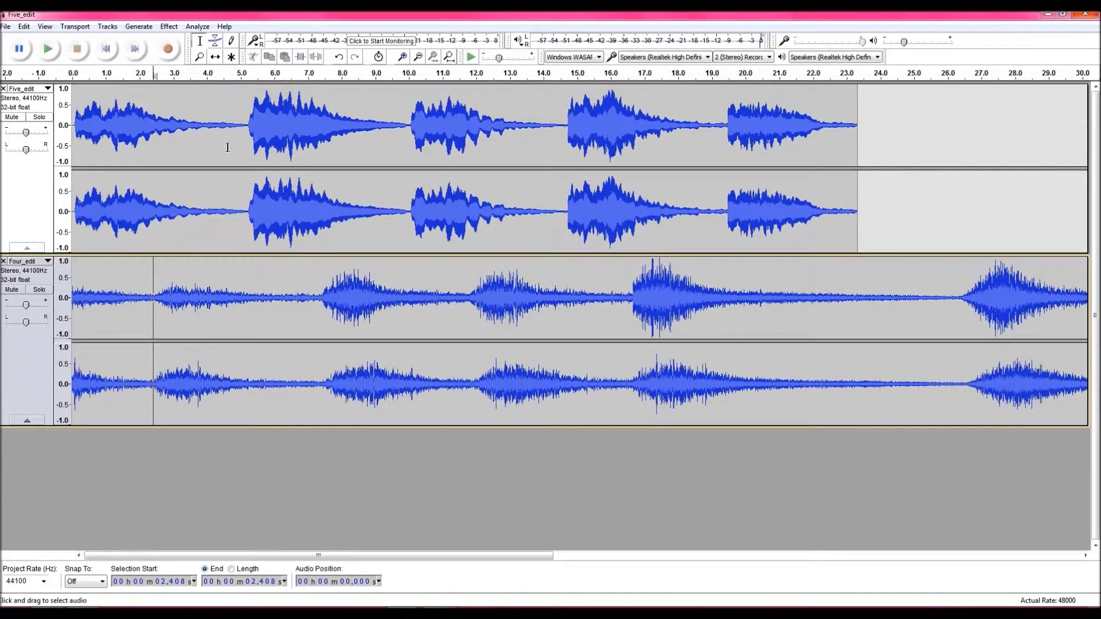
key(ctrl+z)
drag(186, 307, 170, 305)
key(Delete)
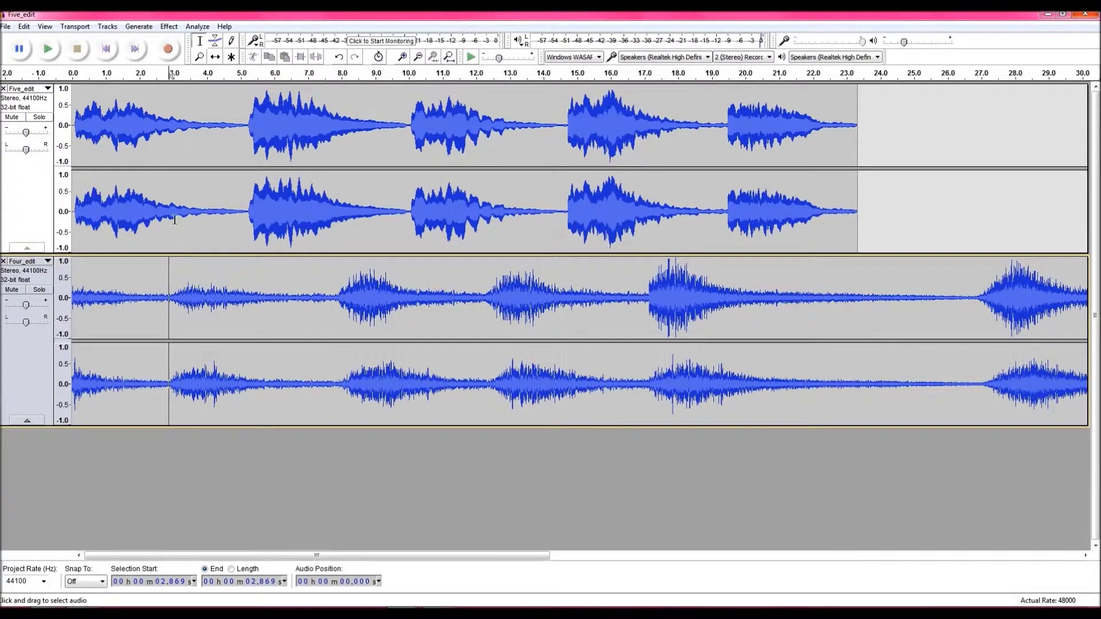
Step: Play the mix from the start, then select the whole Four_edit track
drag(166, 220, 367, 298)
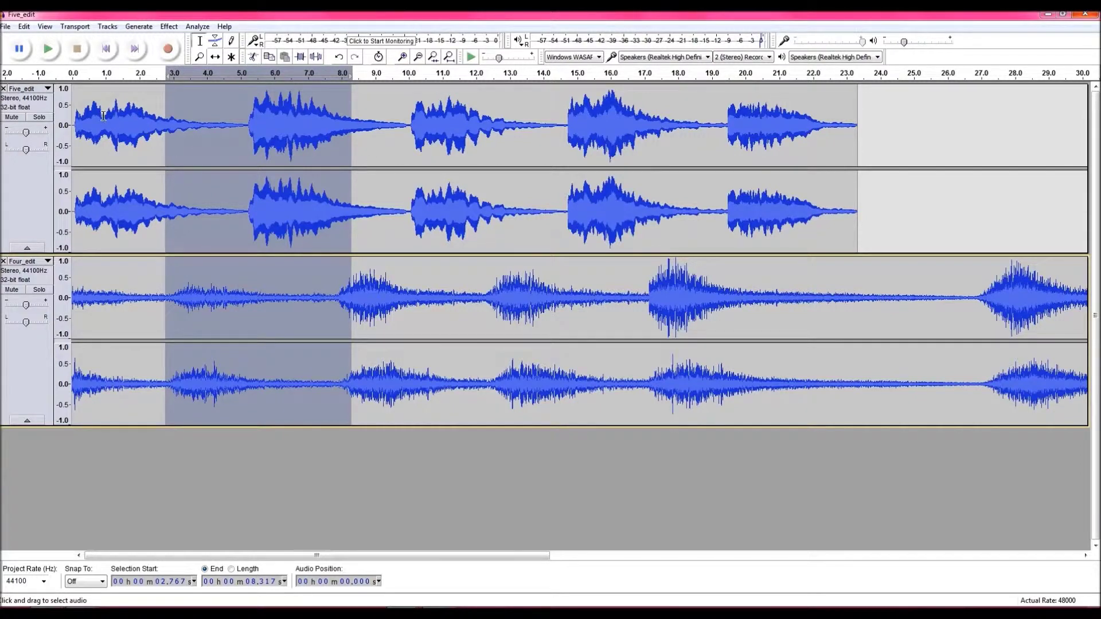
click(75, 115)
click(48, 49)
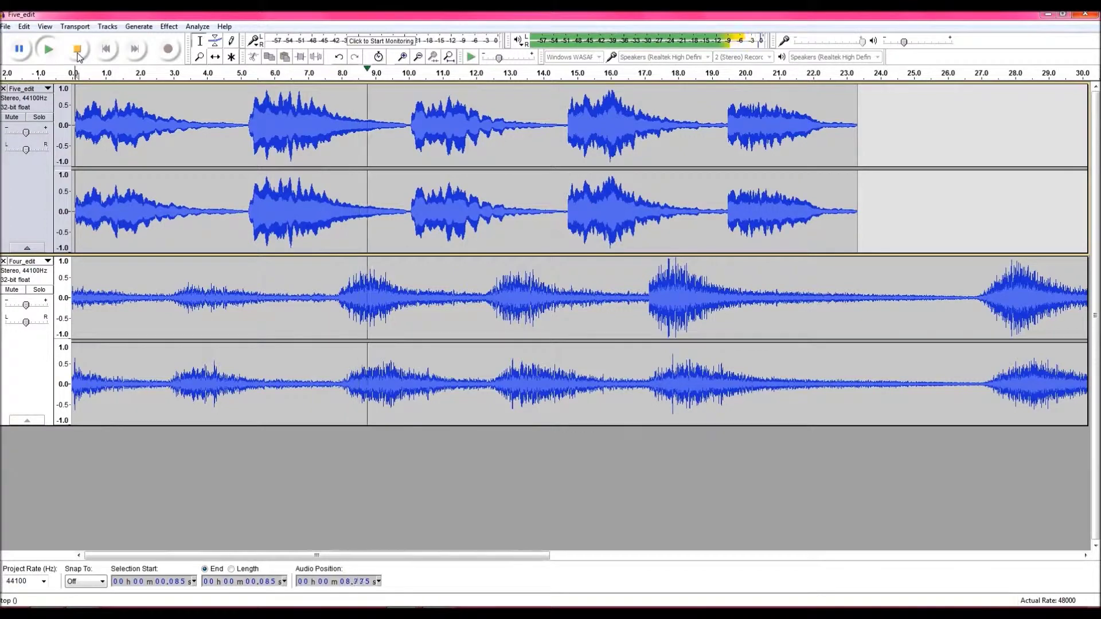
click(78, 51)
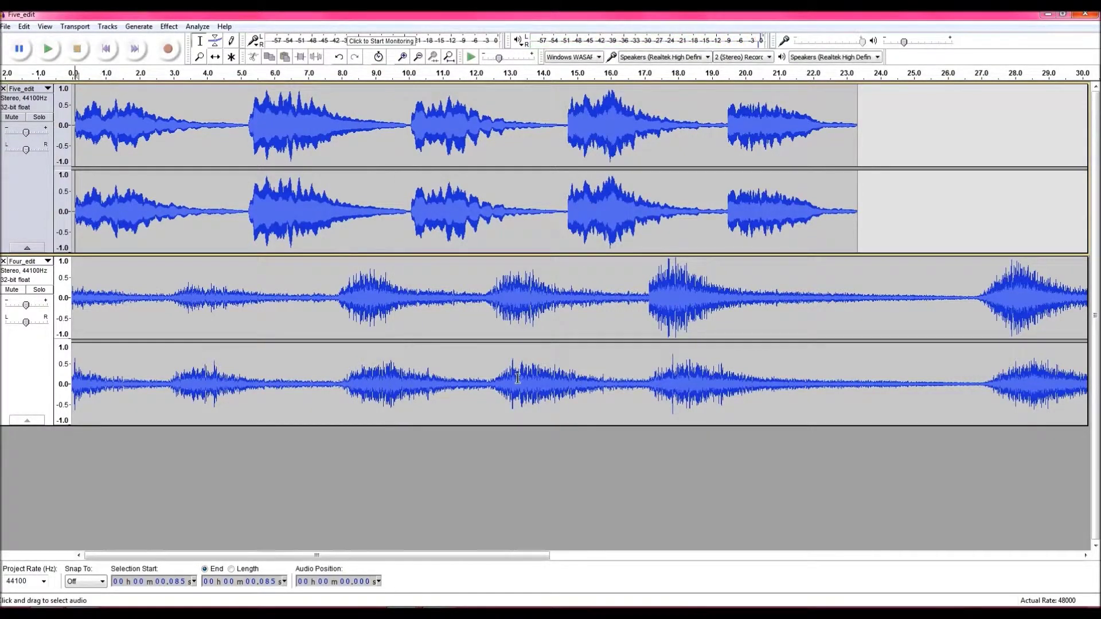
drag(191, 304, 791, 304)
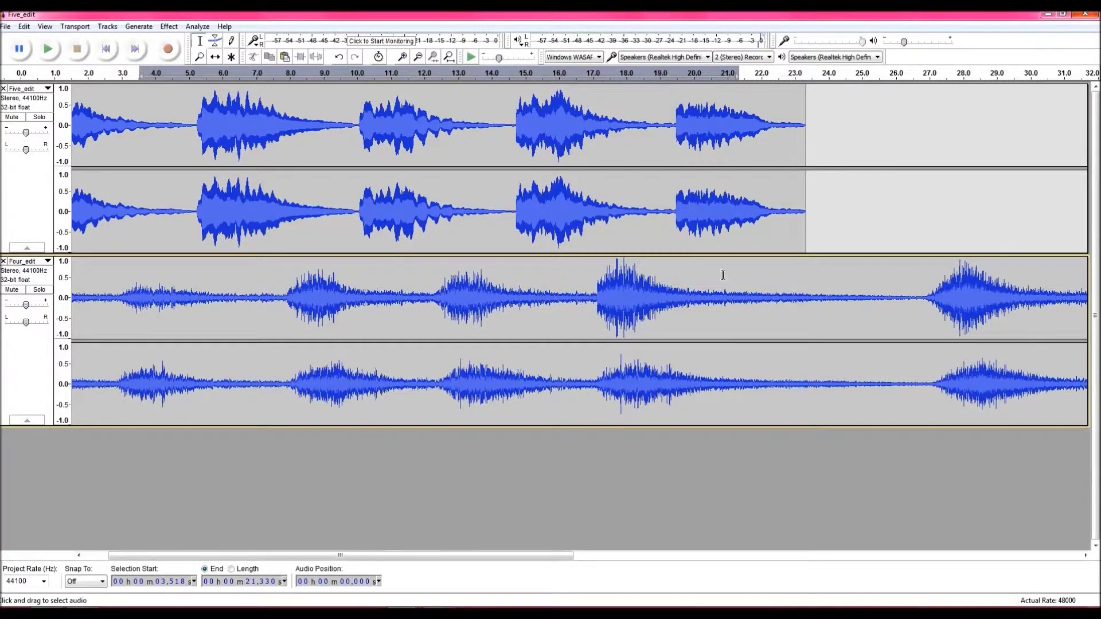
click(34, 374)
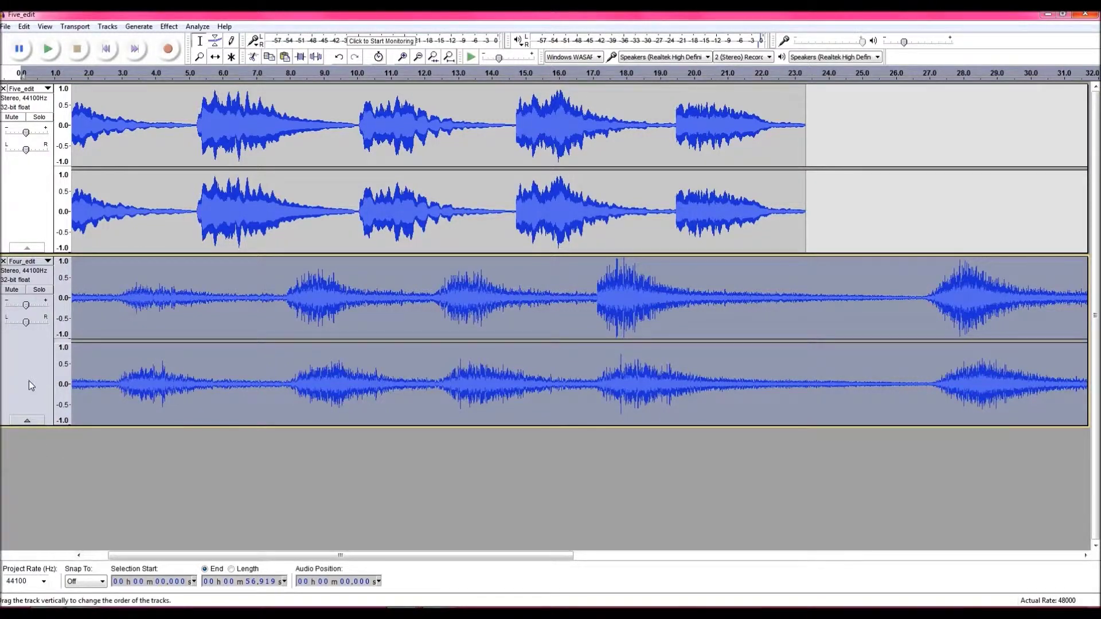
Step: Duplicate Four_edit and trim the copy down to a clip of about 4.25 s
key(ctrl+d)
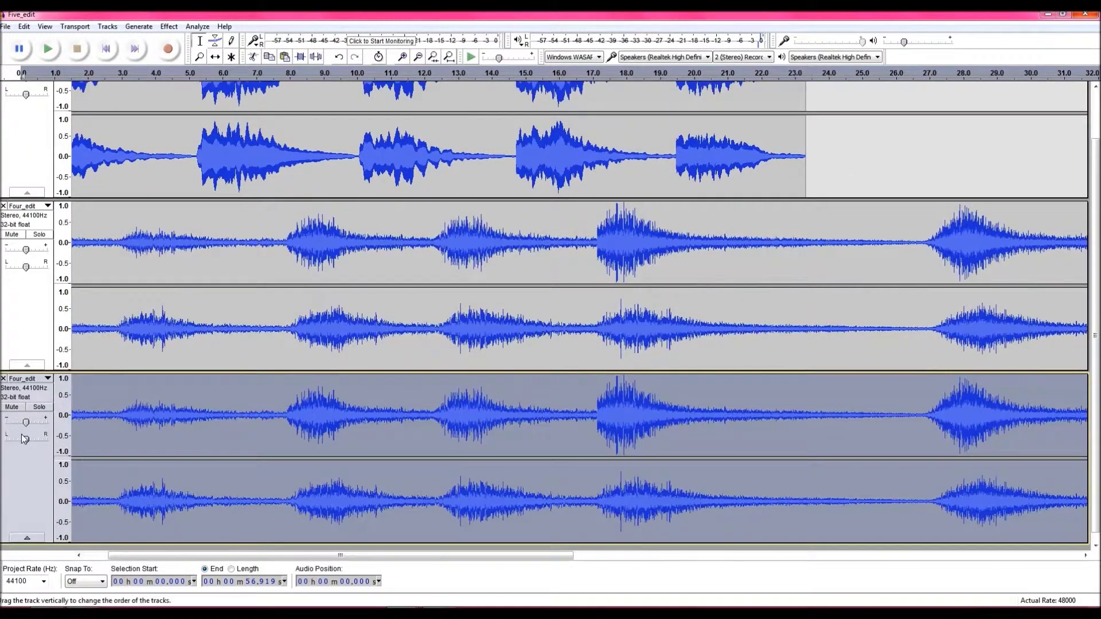
click(282, 422)
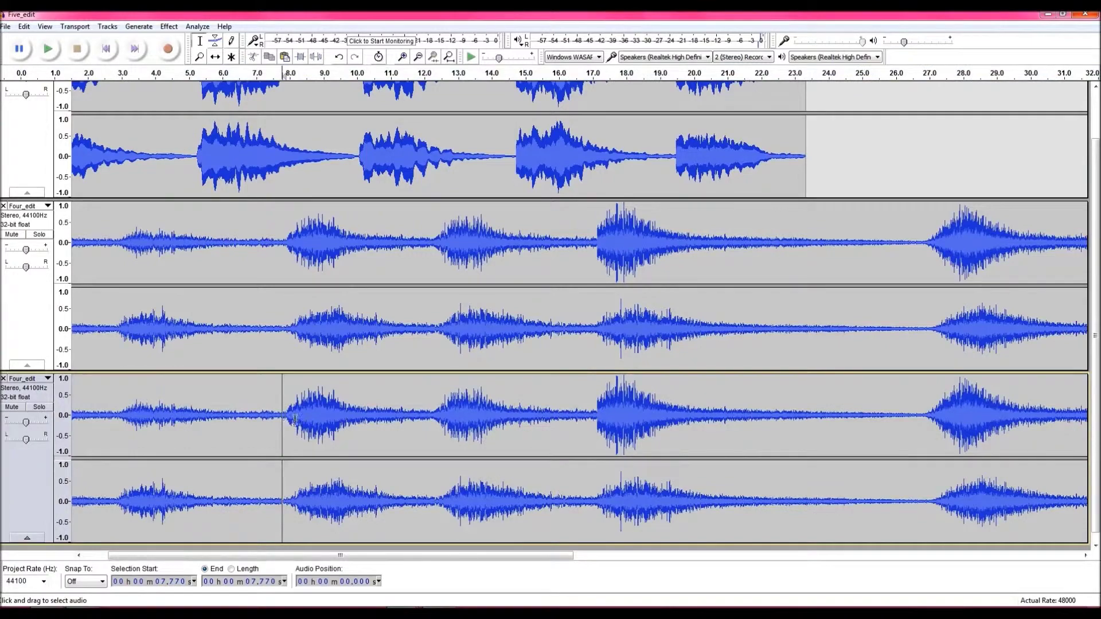
drag(287, 420, 63, 413)
key(Delete)
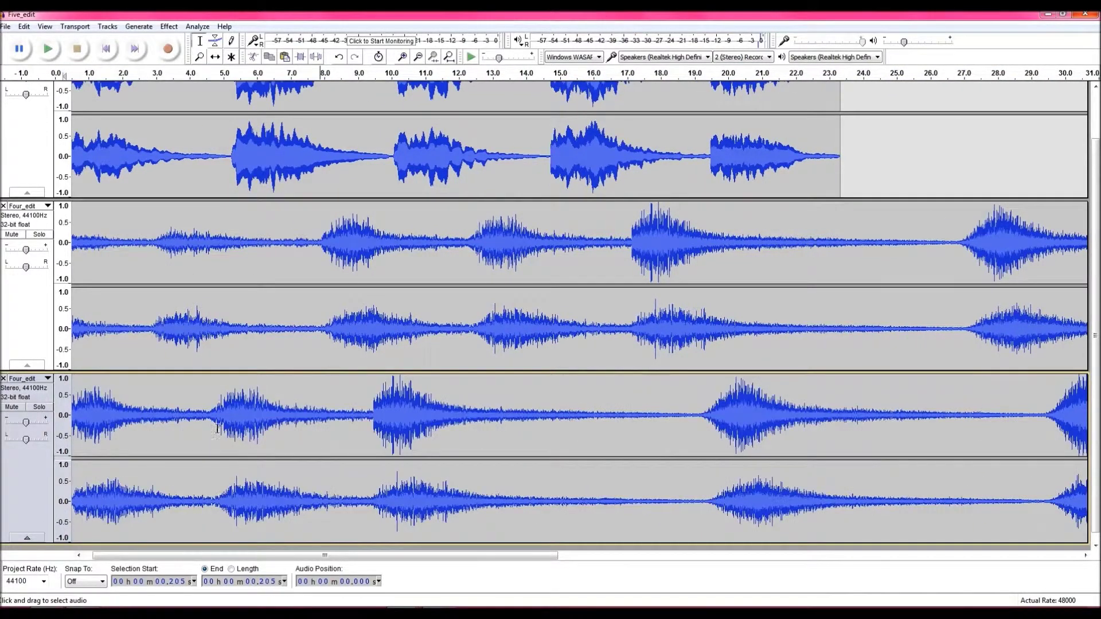
drag(204, 422, 1089, 427)
key(Delete)
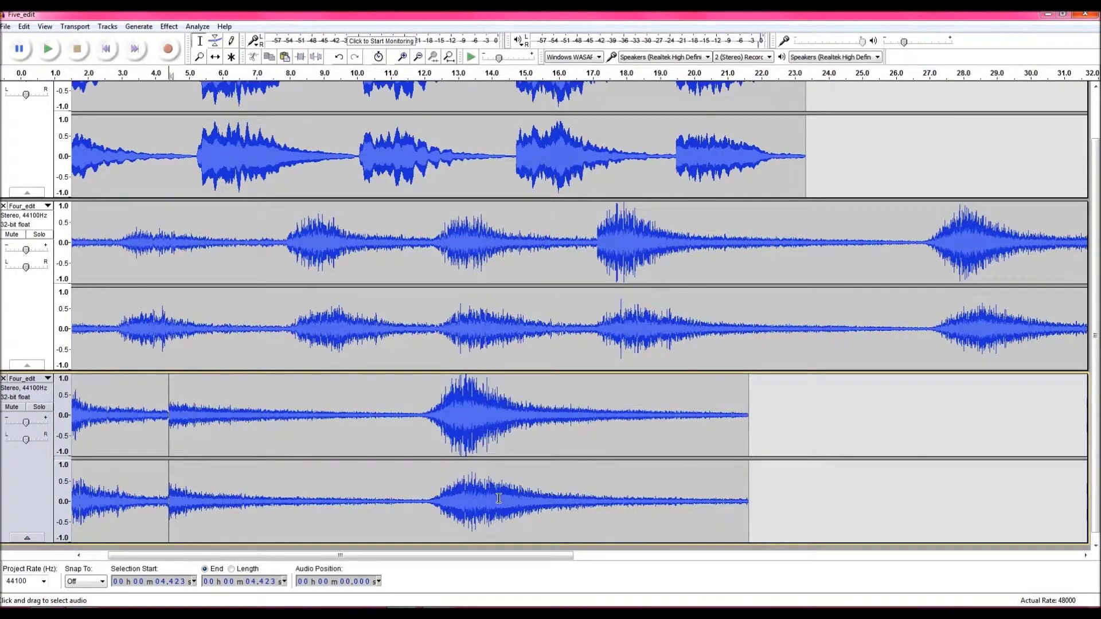
drag(819, 499, 72, 402)
key(Delete)
Step: Play the trimmed copy from near its start to check it
click(136, 428)
click(87, 379)
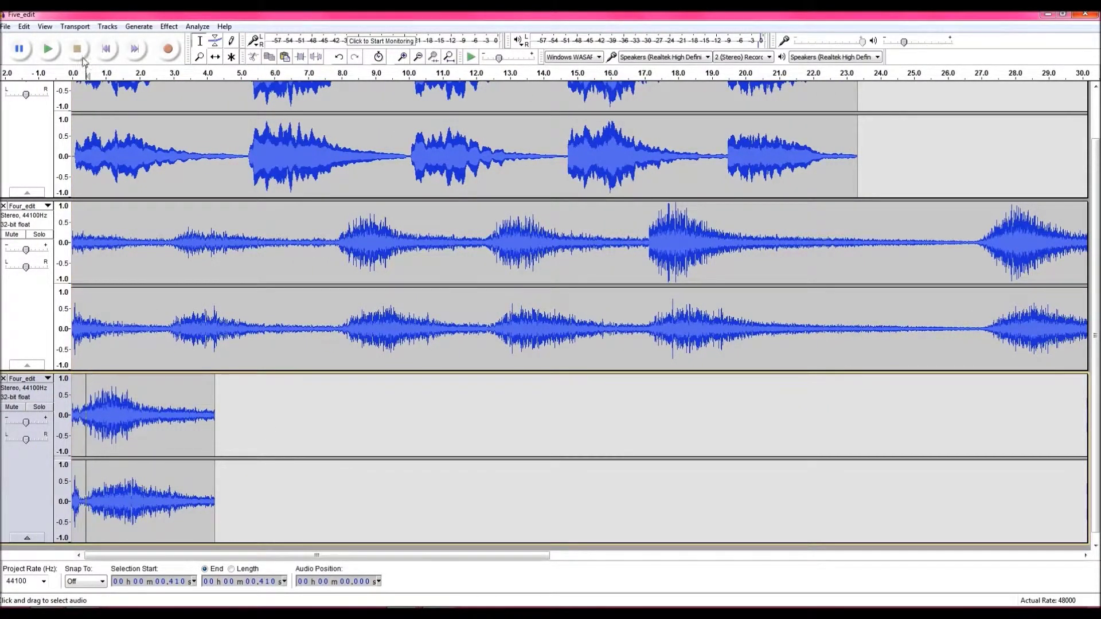
click(50, 53)
click(75, 57)
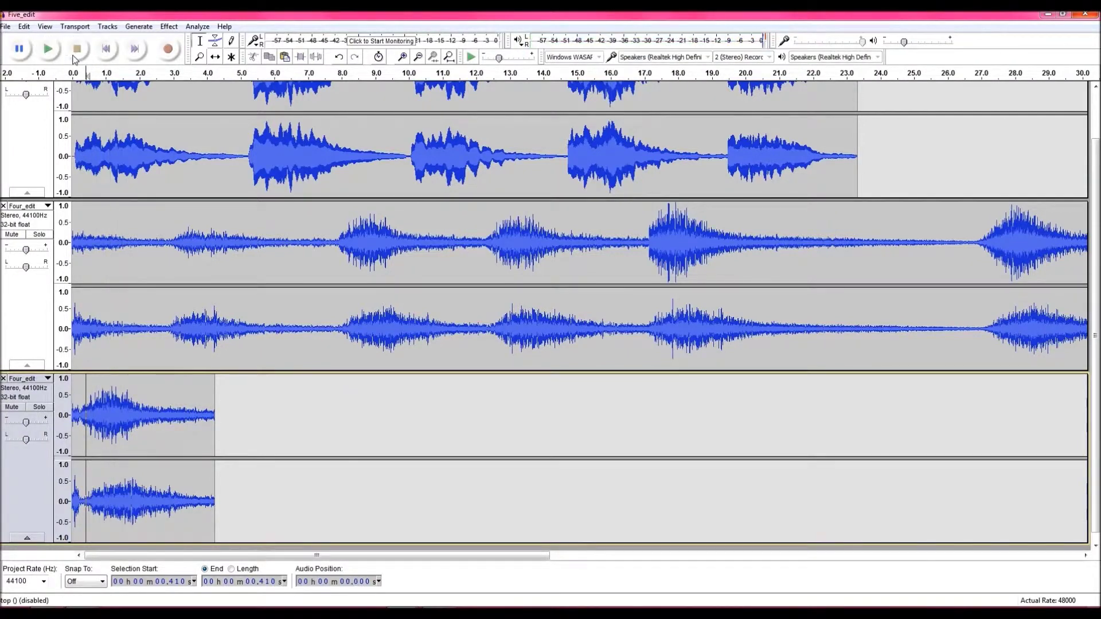
click(216, 416)
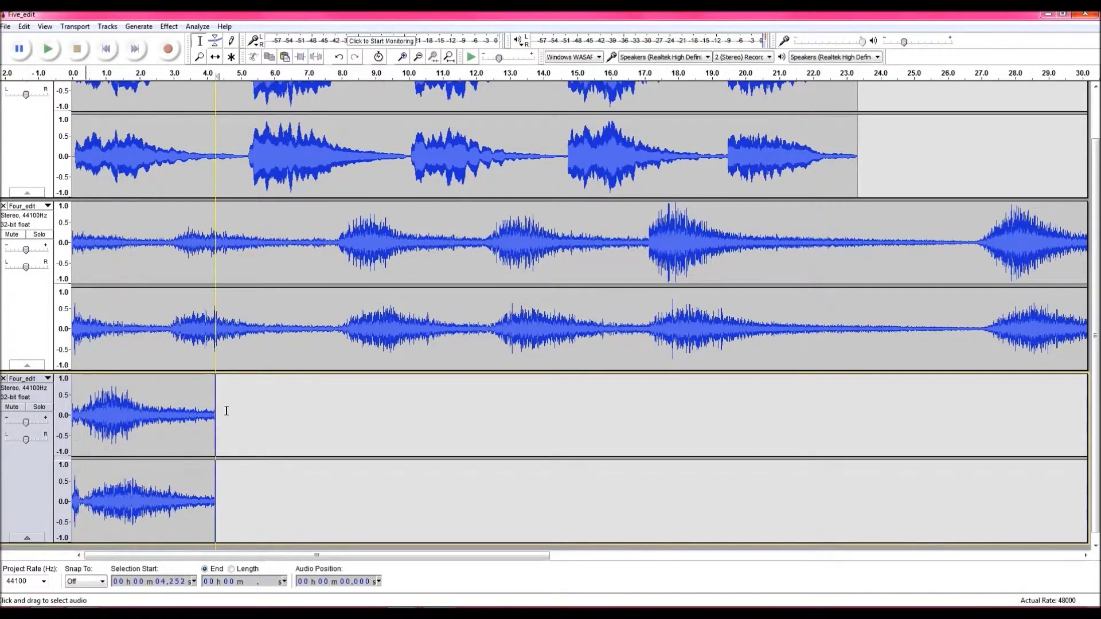
Step: Slide the short Four_edit clip to about 16 s and paste a copy at 17.1 s
click(217, 56)
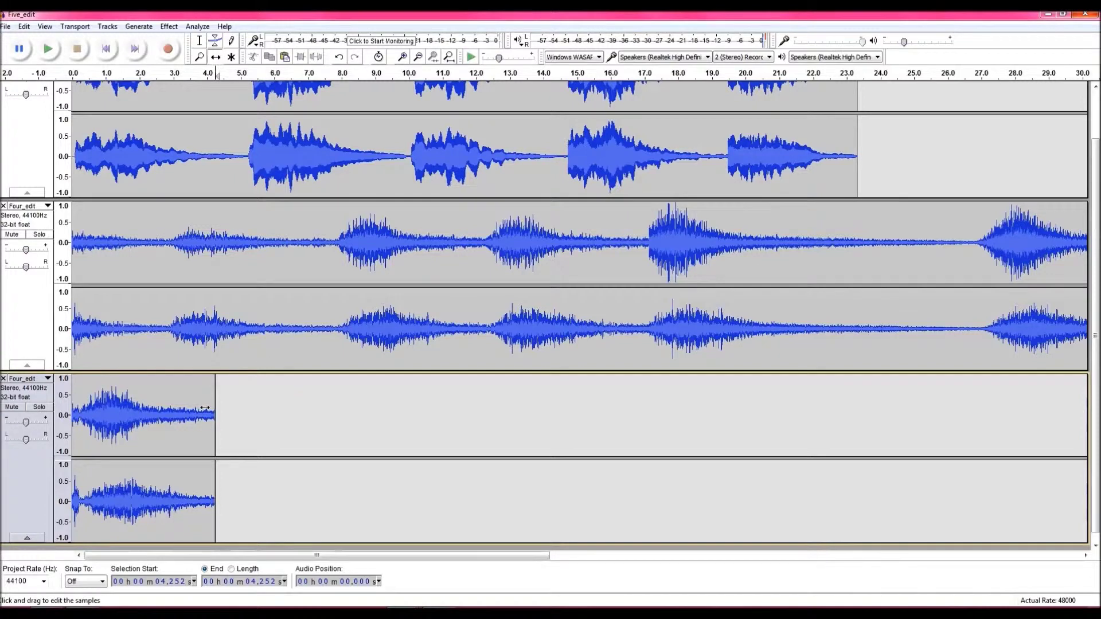
drag(204, 408, 362, 391)
click(200, 40)
click(356, 464)
drag(418, 437, 270, 444)
click(648, 390)
key(ctrl+v)
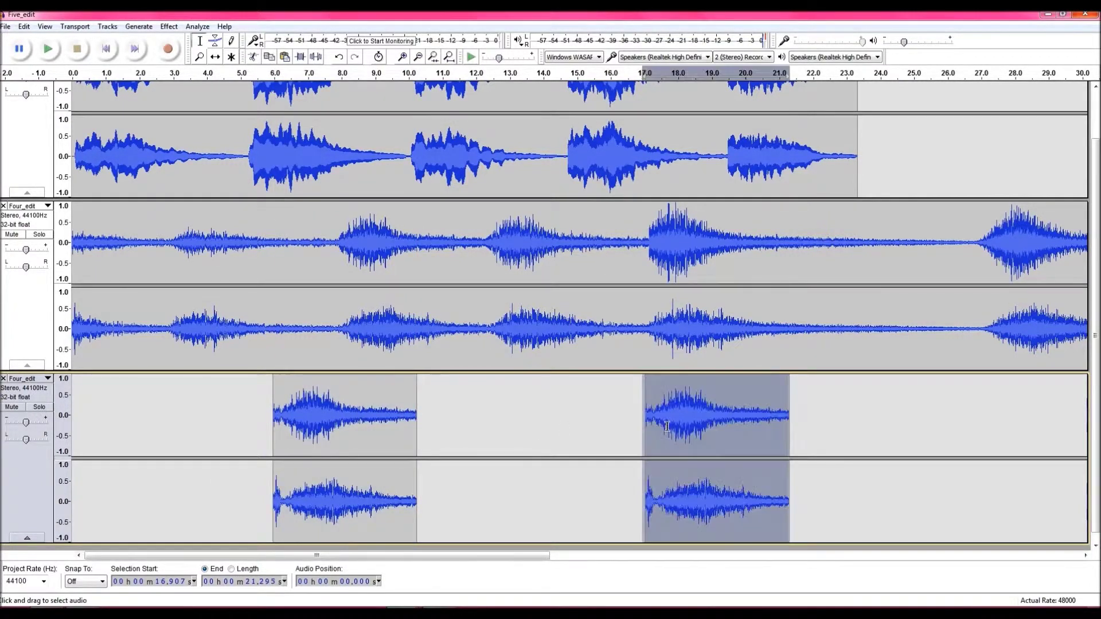
Step: Select the duplicate Four_edit track and close it
click(610, 423)
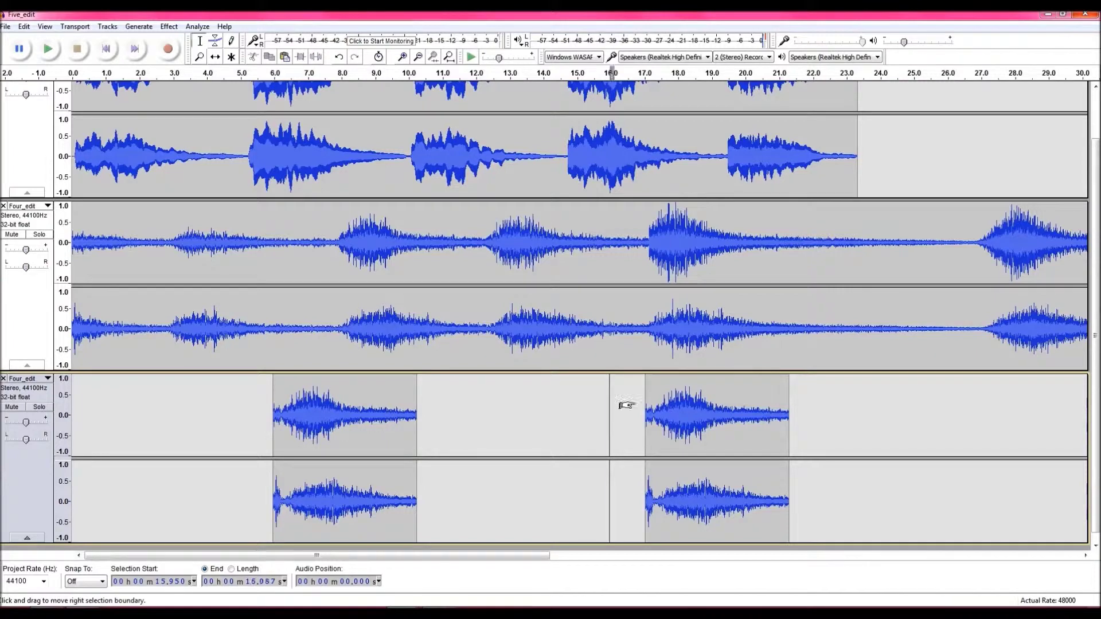
drag(611, 402, 841, 421)
shift+click(220, 443)
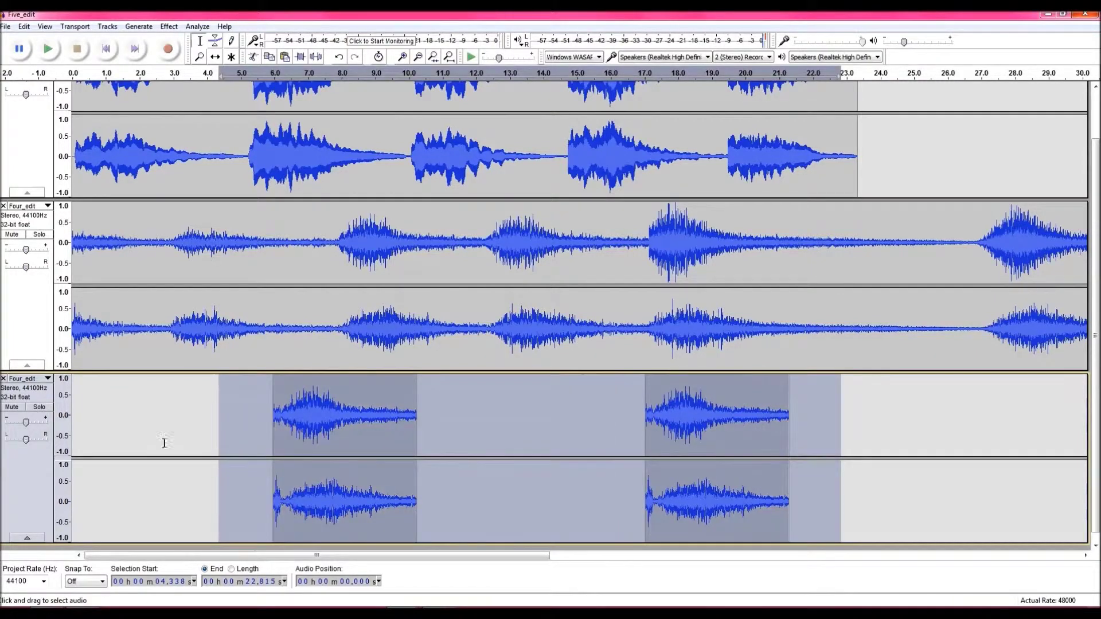
click(4, 379)
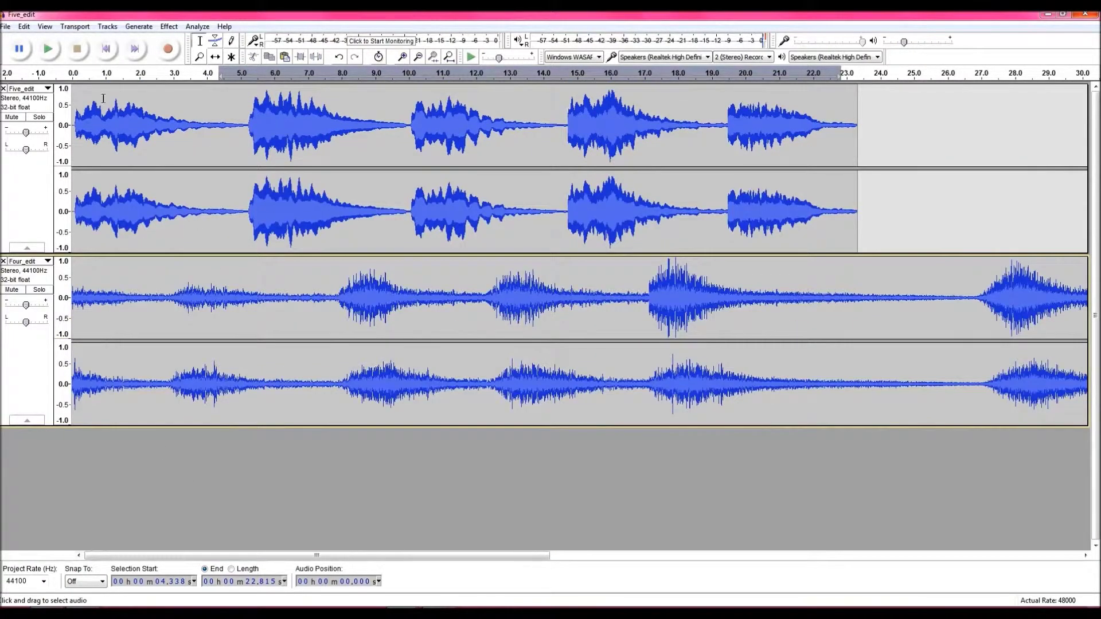
click(80, 111)
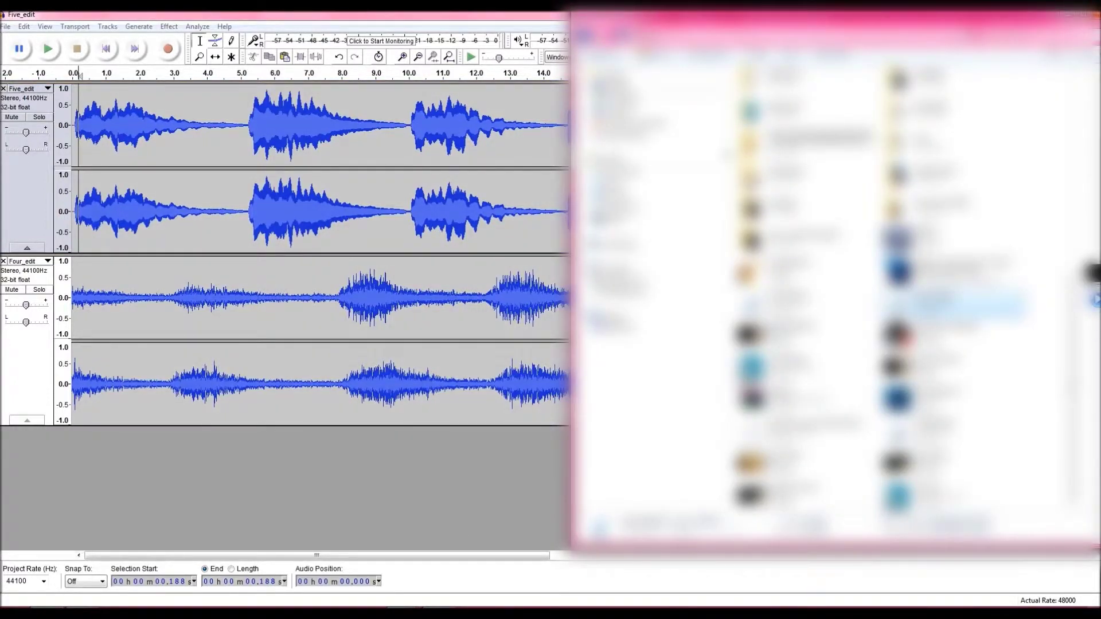
Step: Preview Seven.wav from its folder and import a copy into the Audacity project
click(803, 241)
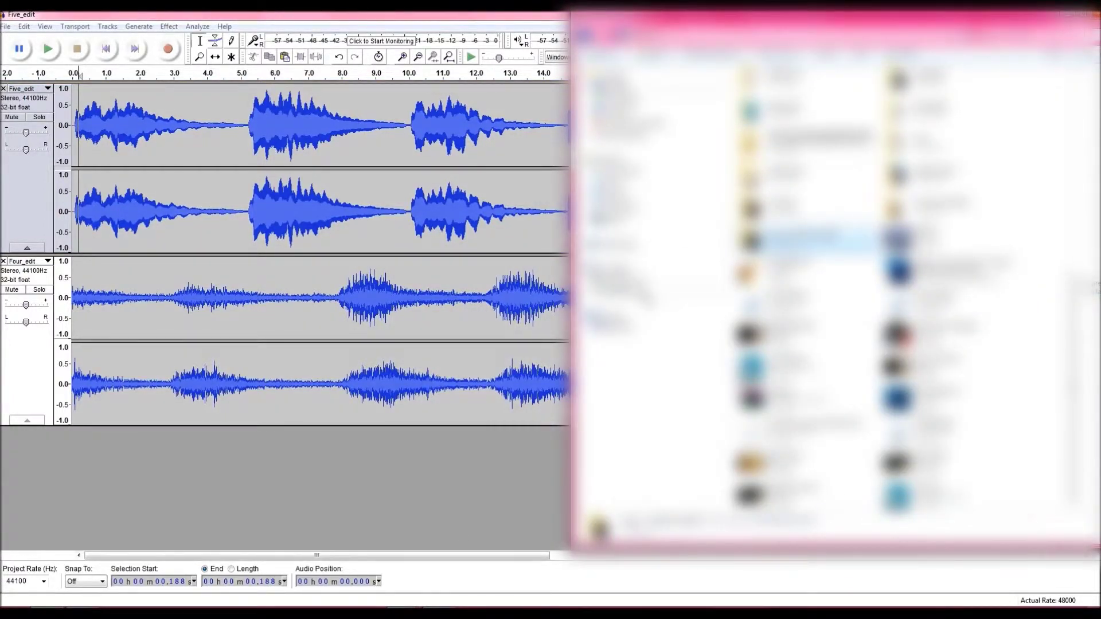
key(Return)
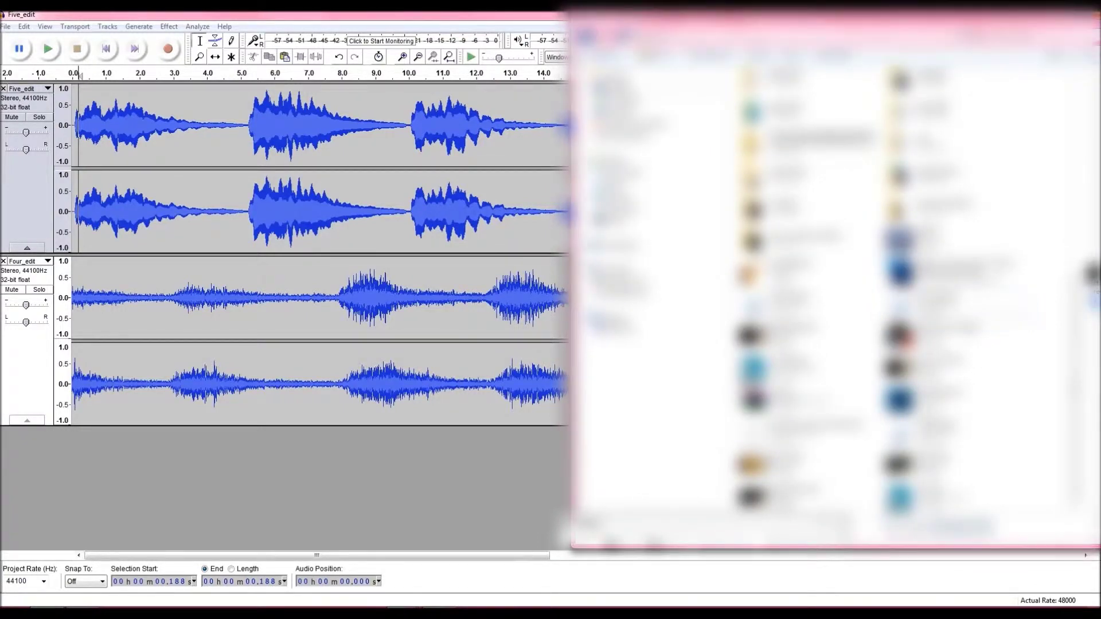
double_click(963, 304)
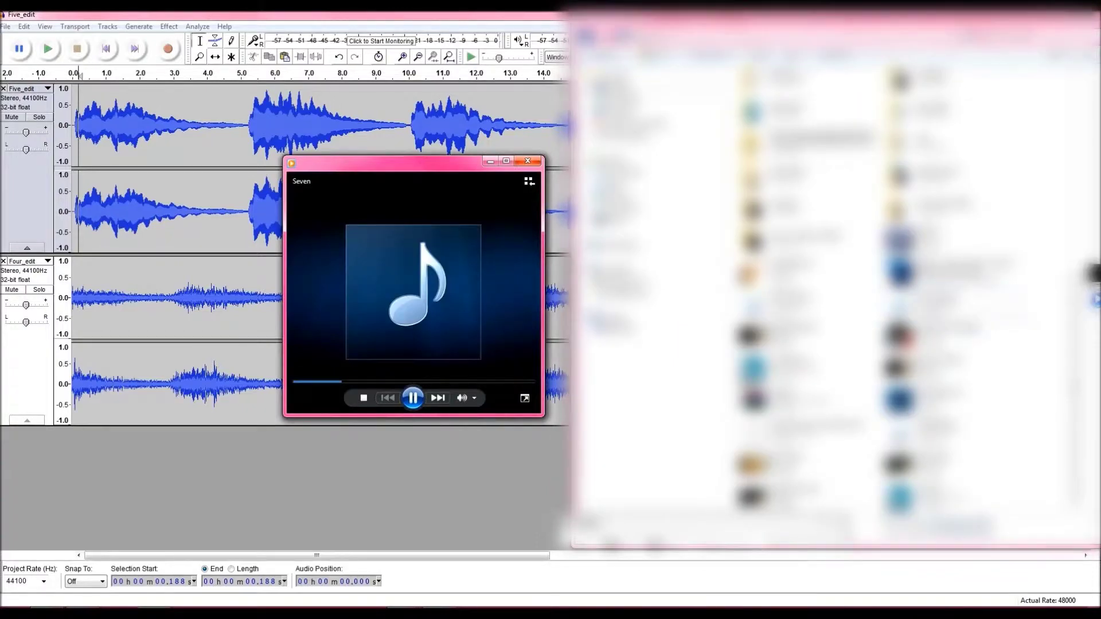
click(538, 163)
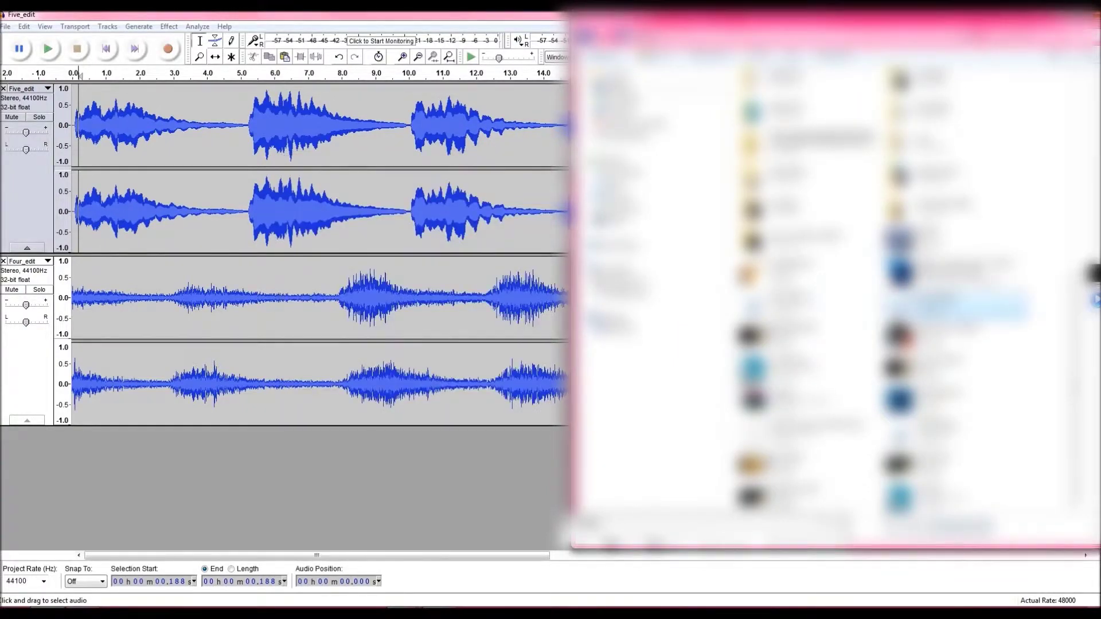
drag(327, 441, 328, 443)
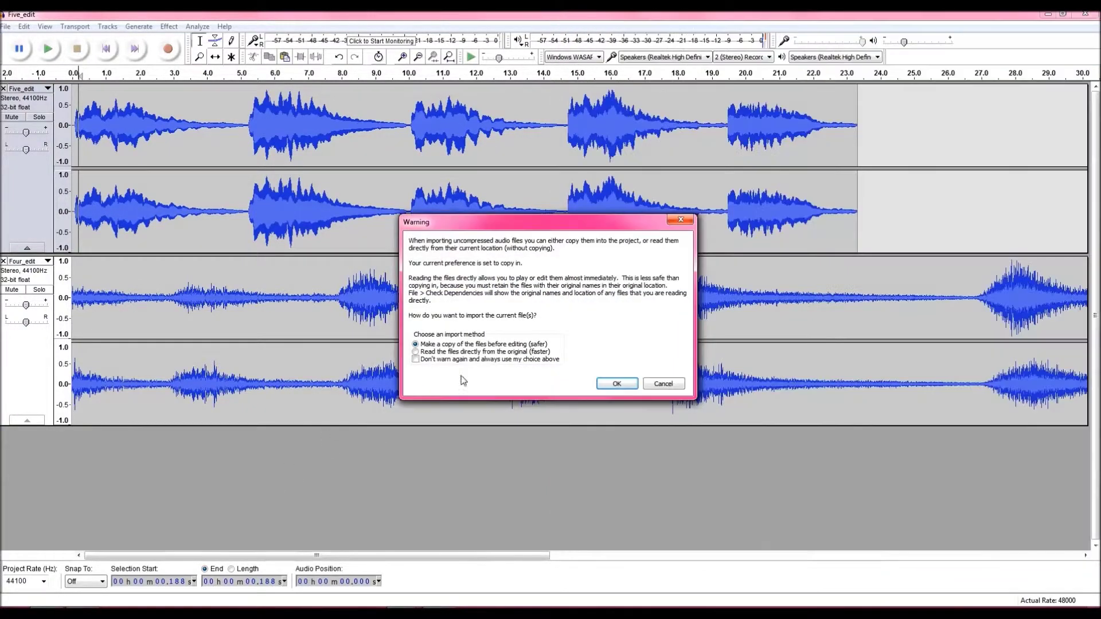
click(617, 384)
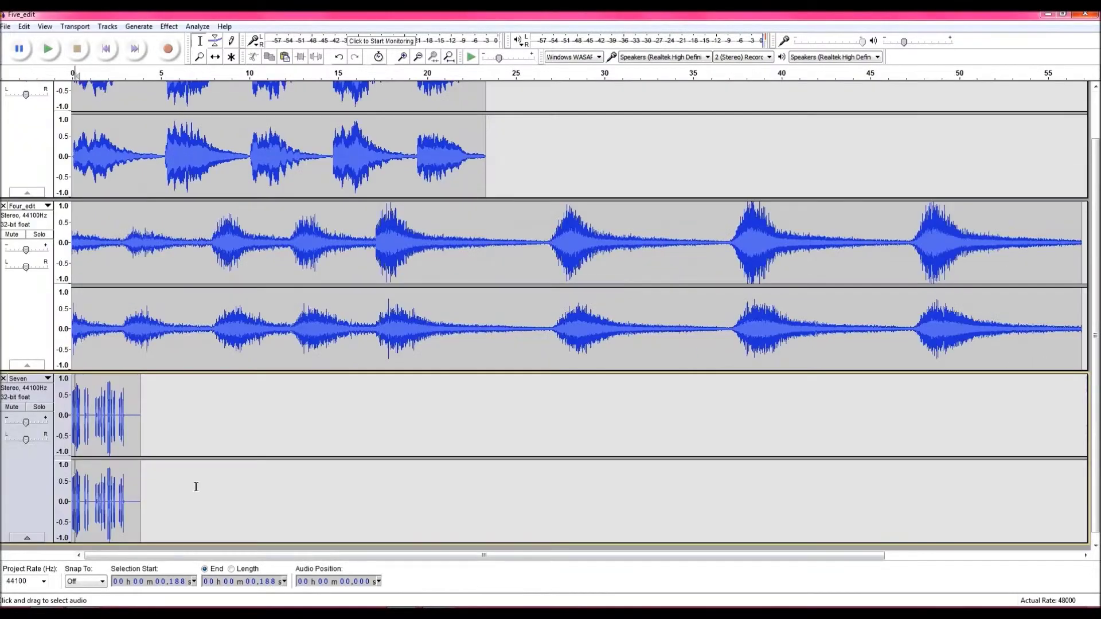
Step: Cut the Seven clip down to one short hit of about 0.3 s at the start
drag(146, 441, 69, 424)
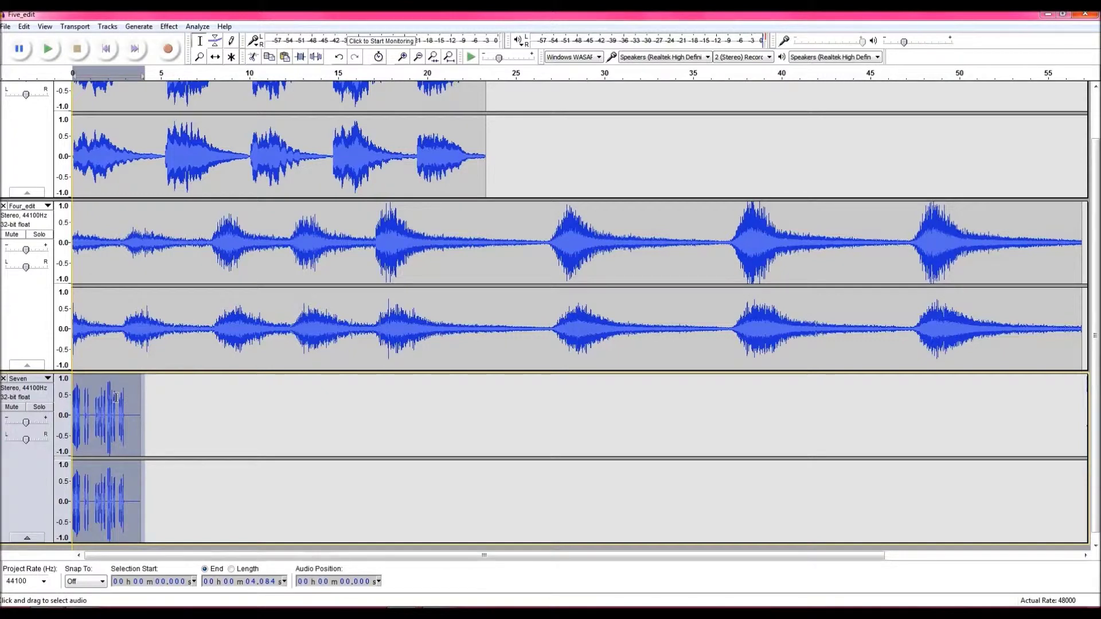
click(99, 406)
click(49, 49)
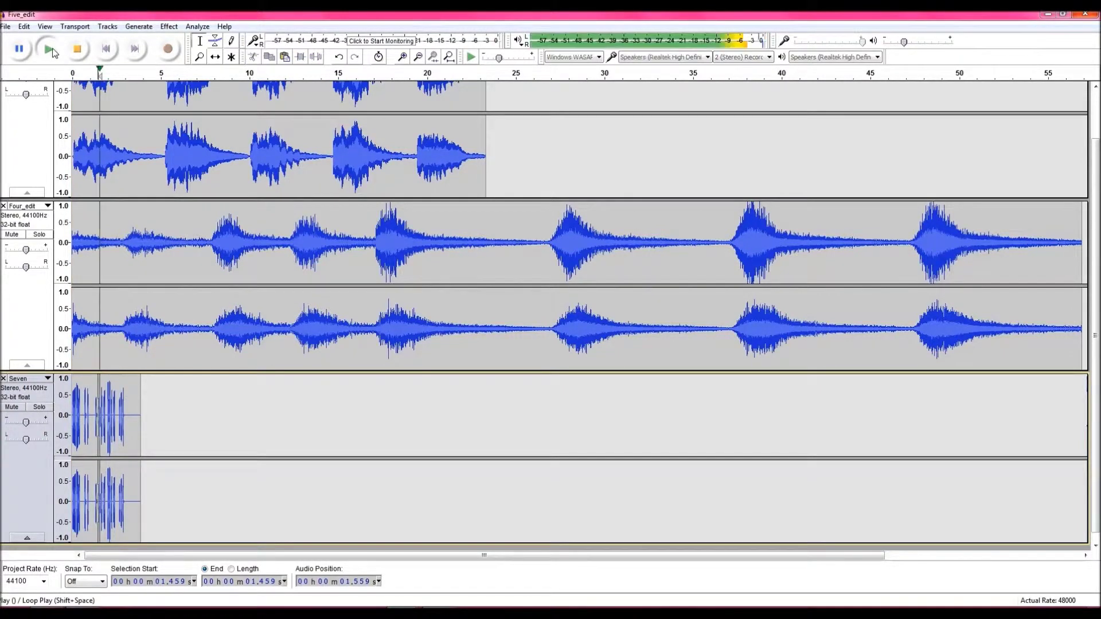
click(77, 49)
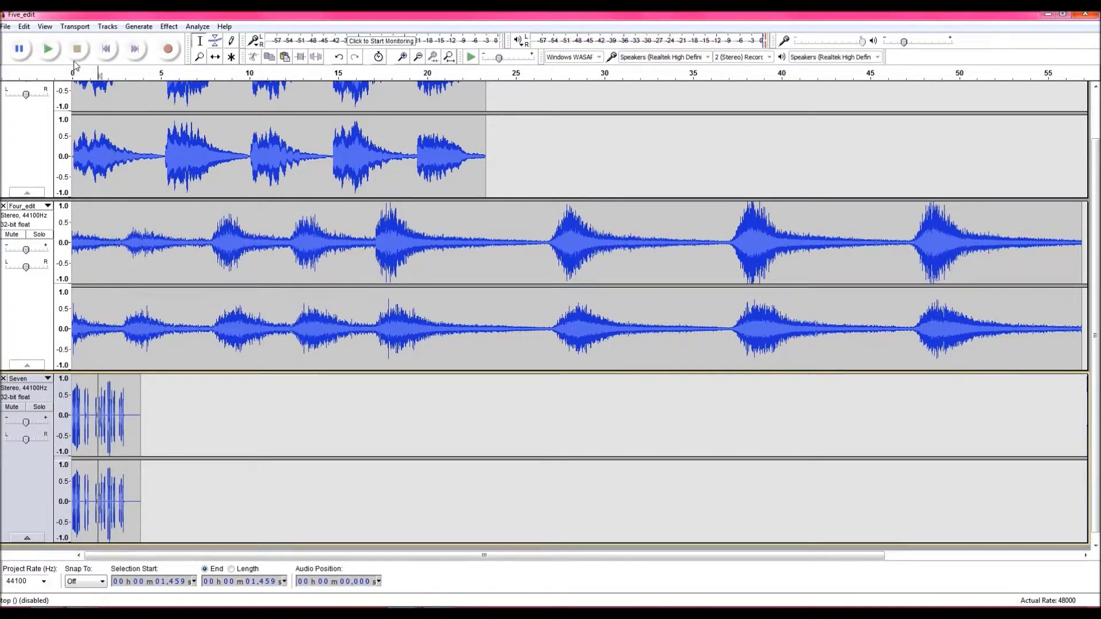
drag(105, 418, 93, 422)
click(90, 424)
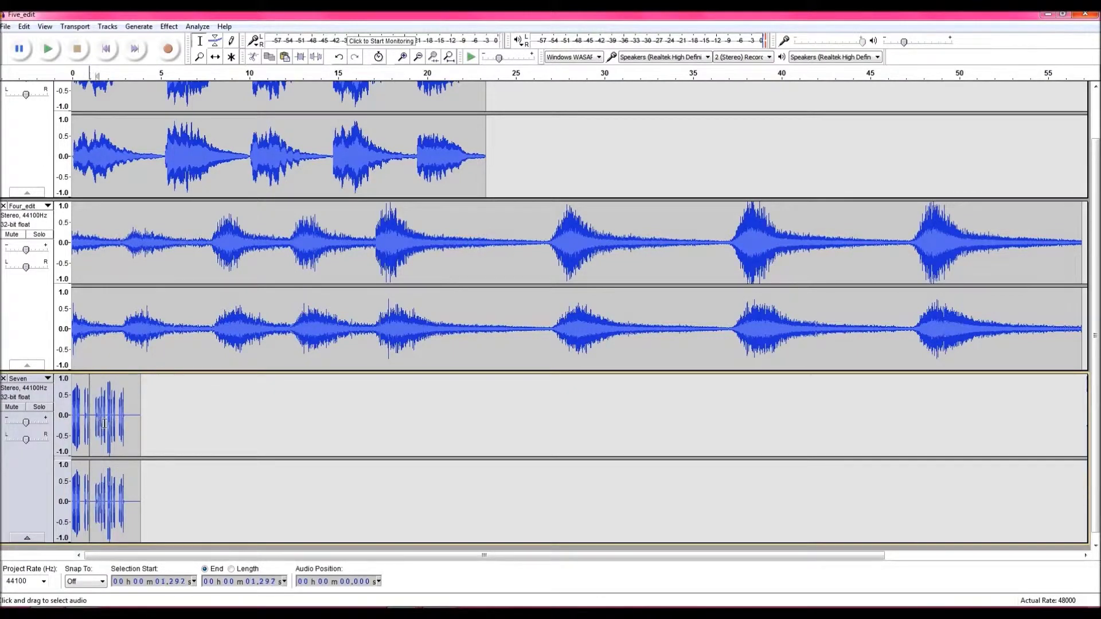
shift+click(71, 428)
key(Delete)
drag(147, 411, 73, 431)
key(Delete)
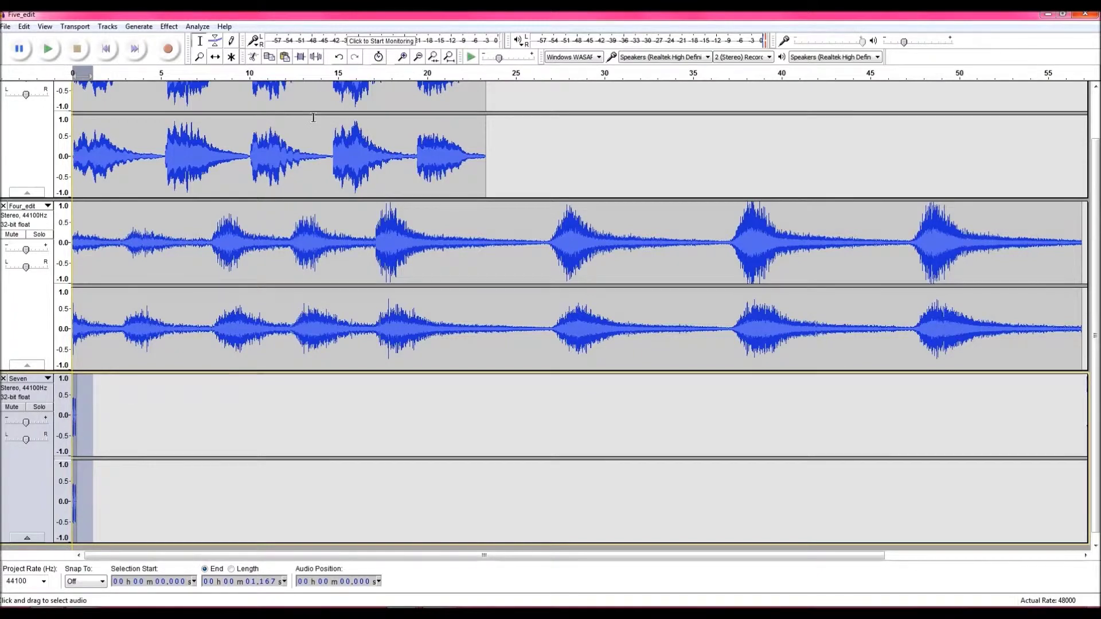
Step: Zoom in on the clip's start and select its first 0.340 s
click(407, 60)
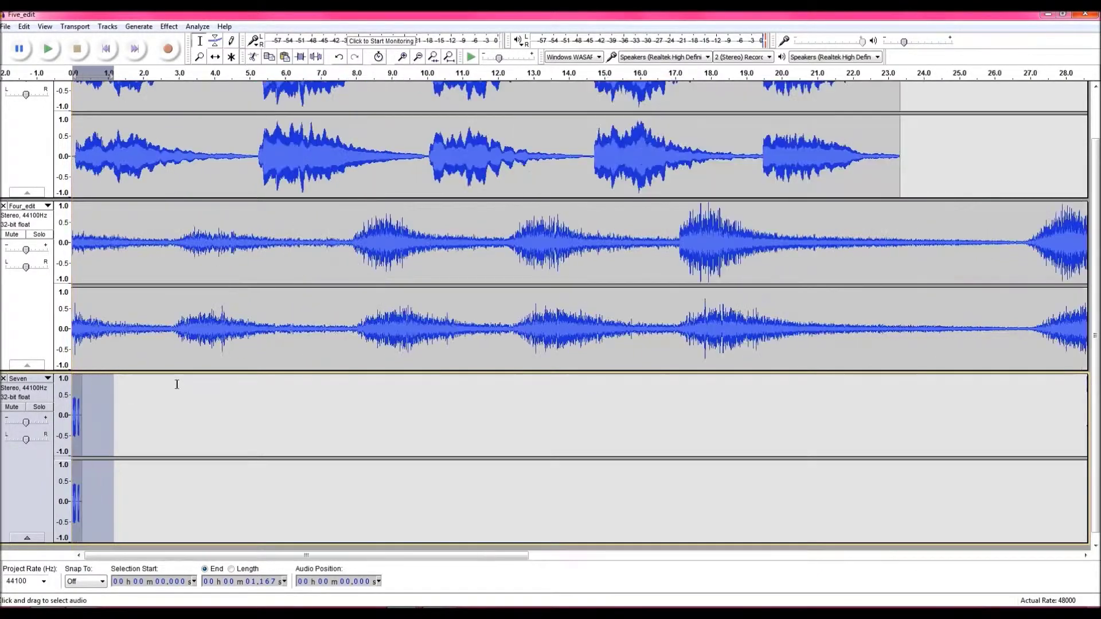
click(199, 56)
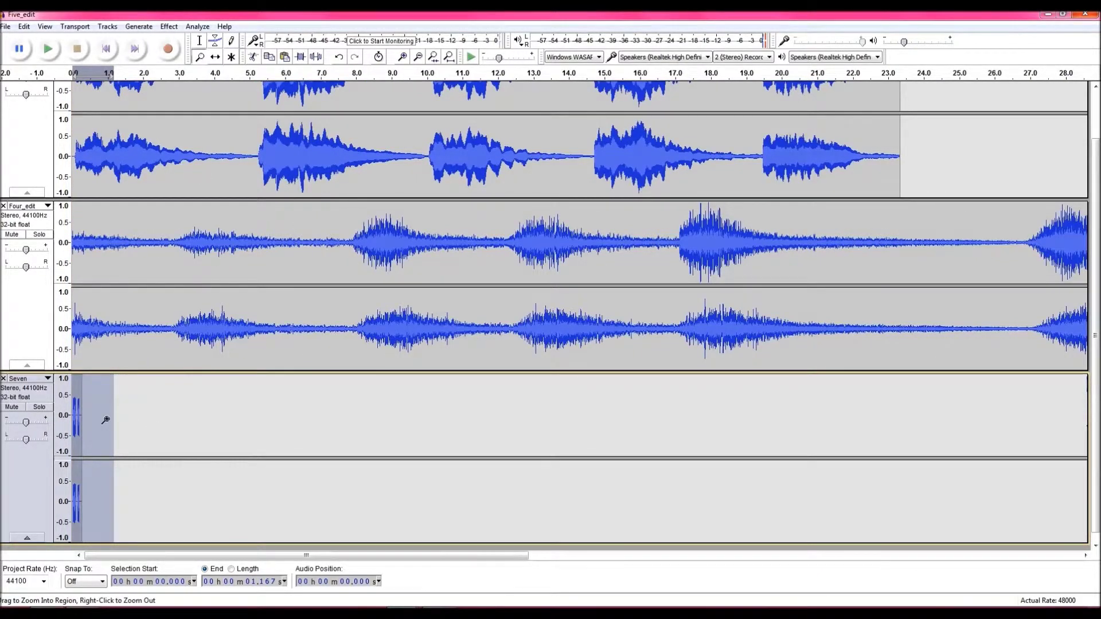
click(106, 421)
drag(296, 555, 289, 555)
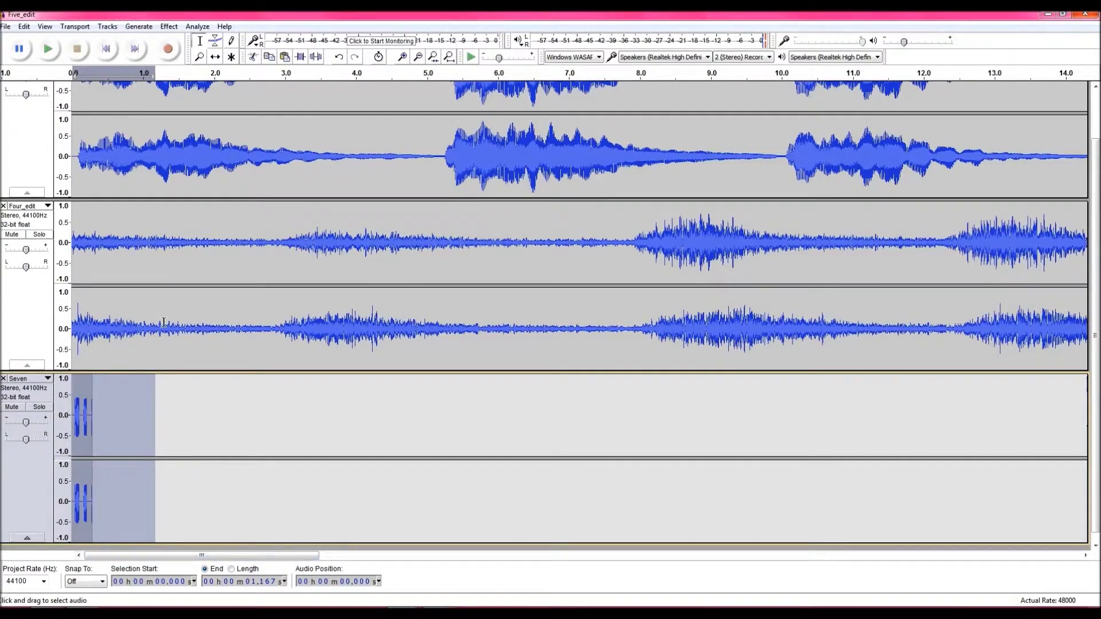
drag(97, 427, 70, 427)
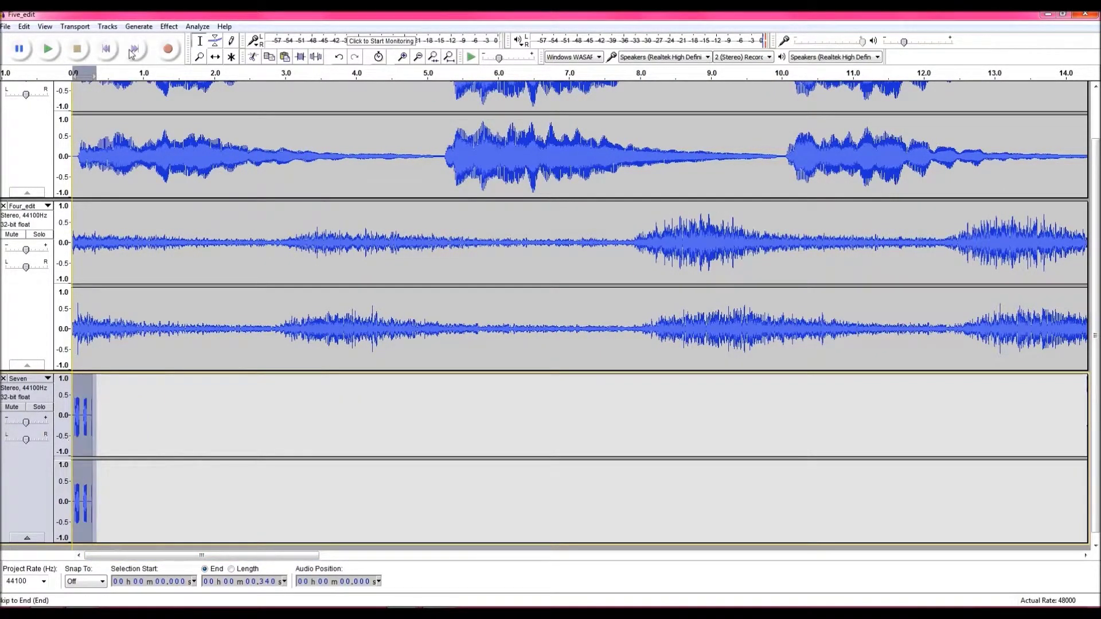
Step: Apply Paulstretch to the 0–0.340 s Seven snippet after previewing the stretch
click(168, 27)
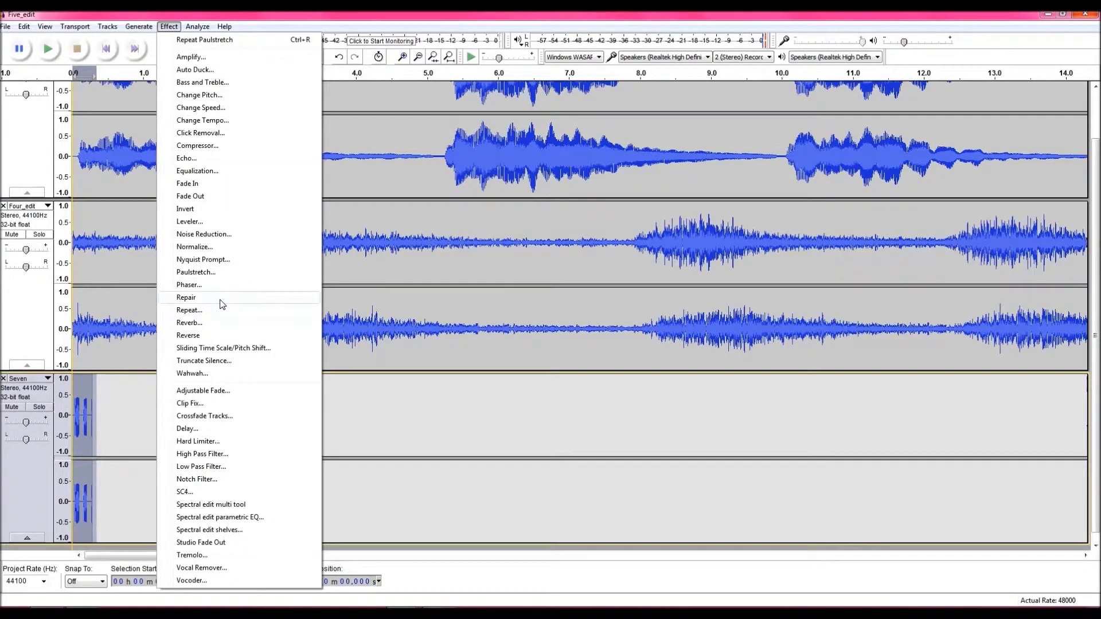
click(219, 274)
click(502, 331)
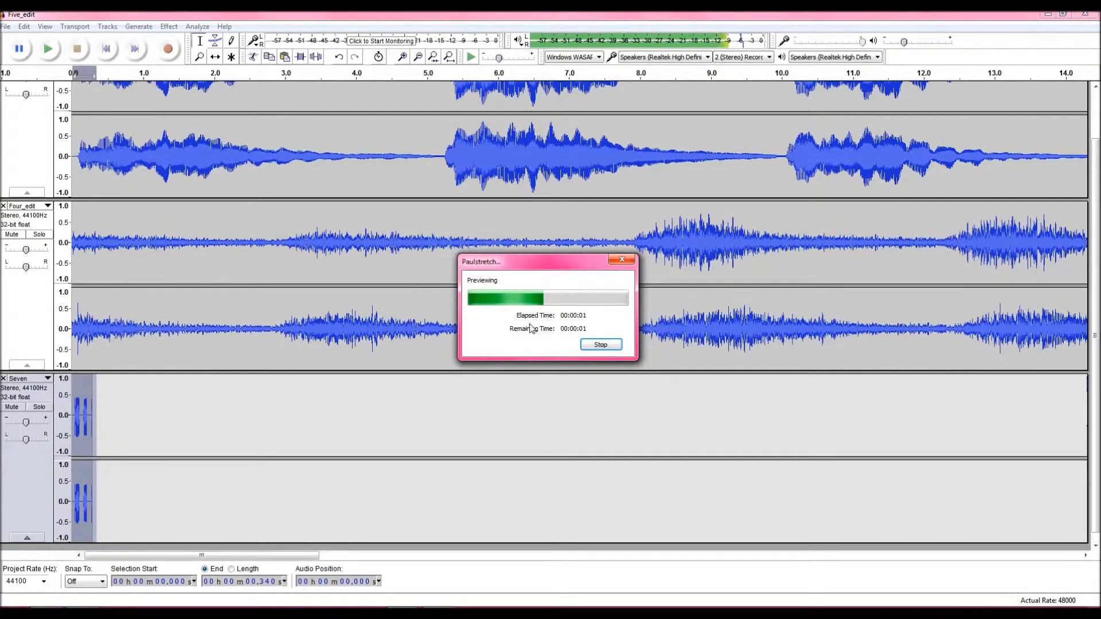
click(548, 331)
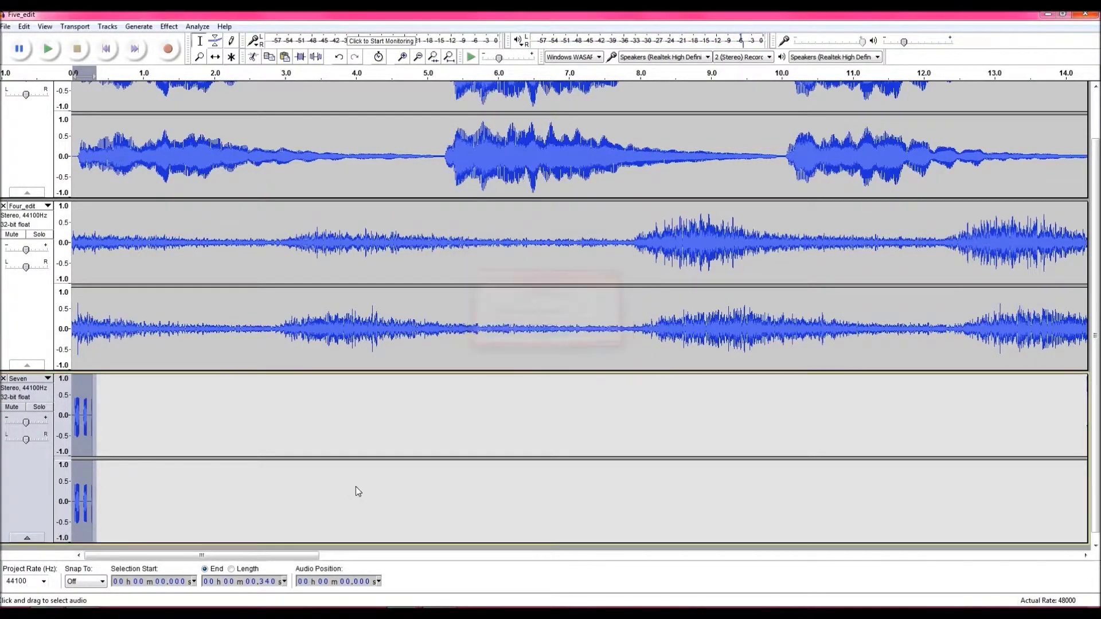
click(264, 441)
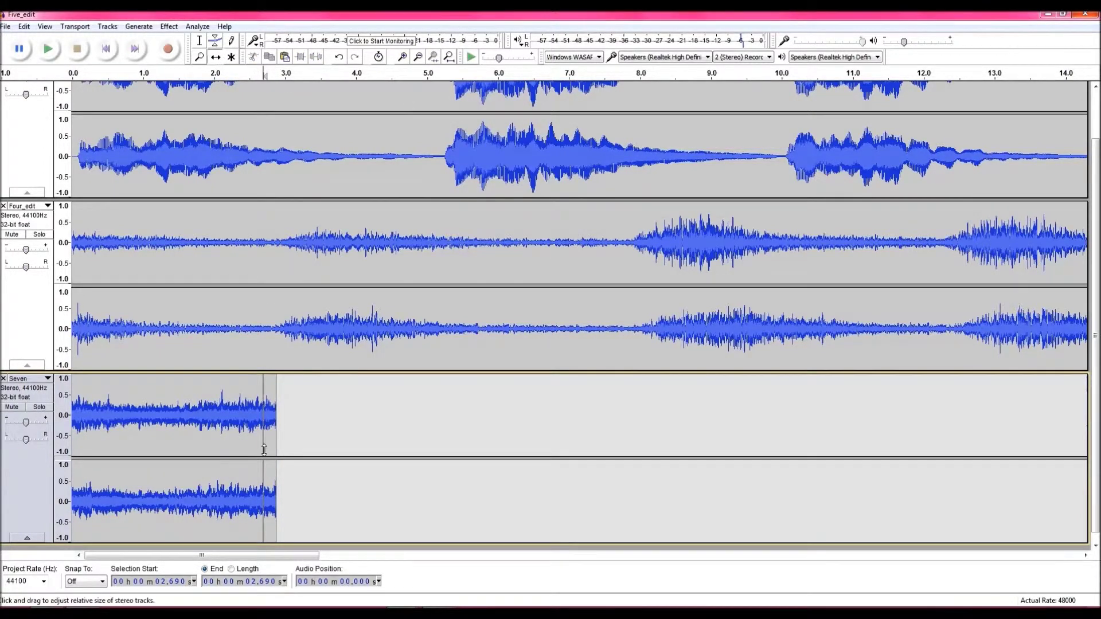
drag(263, 450, 603, 422)
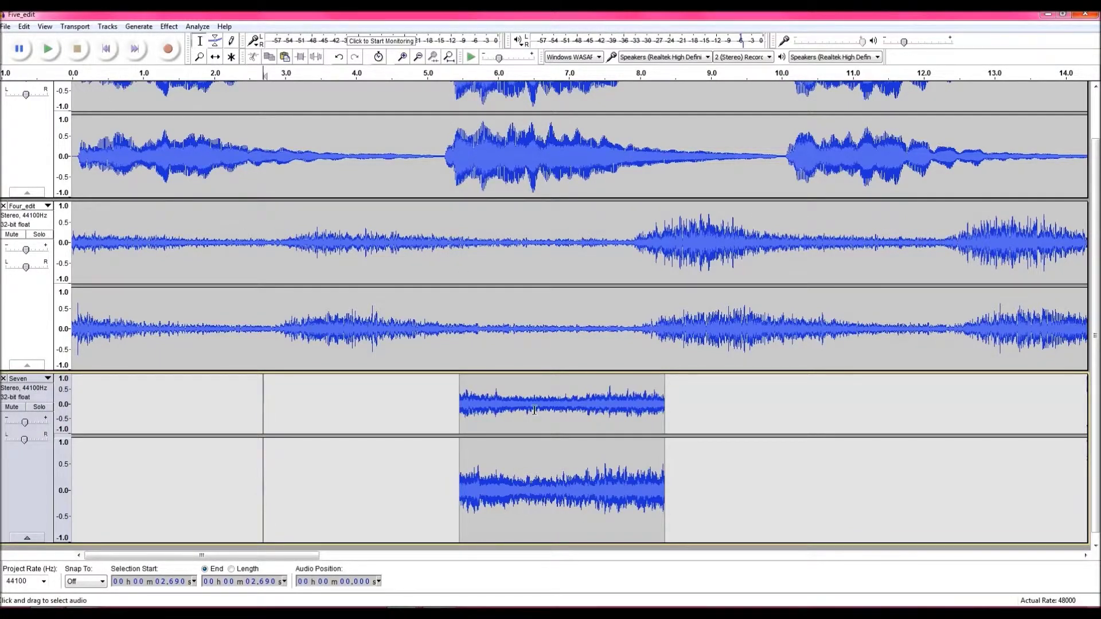
click(517, 404)
double_click(521, 407)
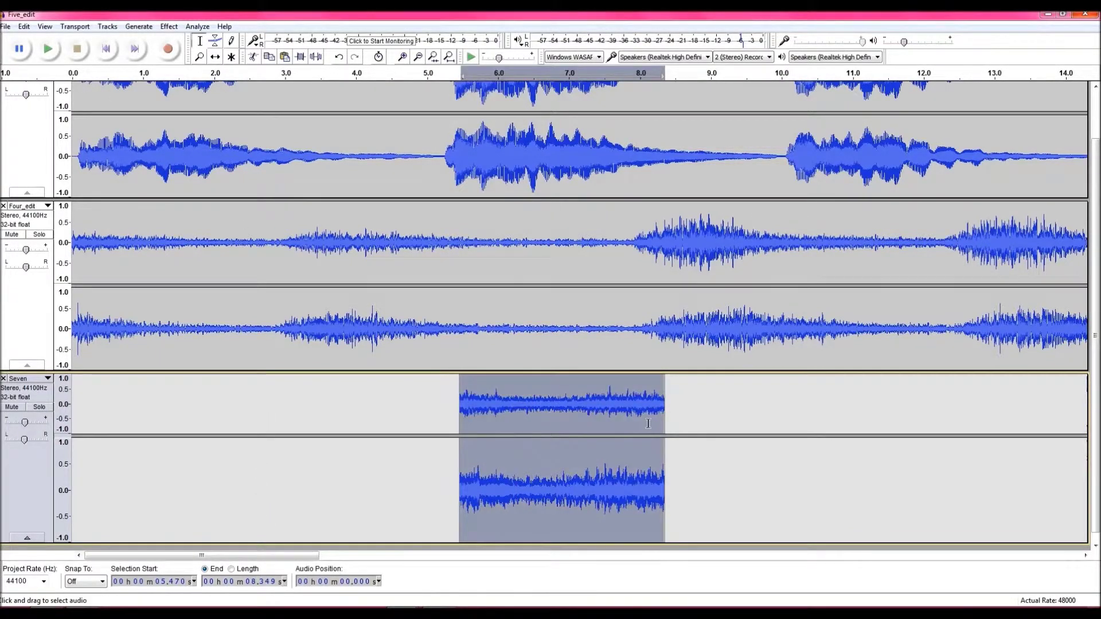
click(878, 407)
key(ctrl+v)
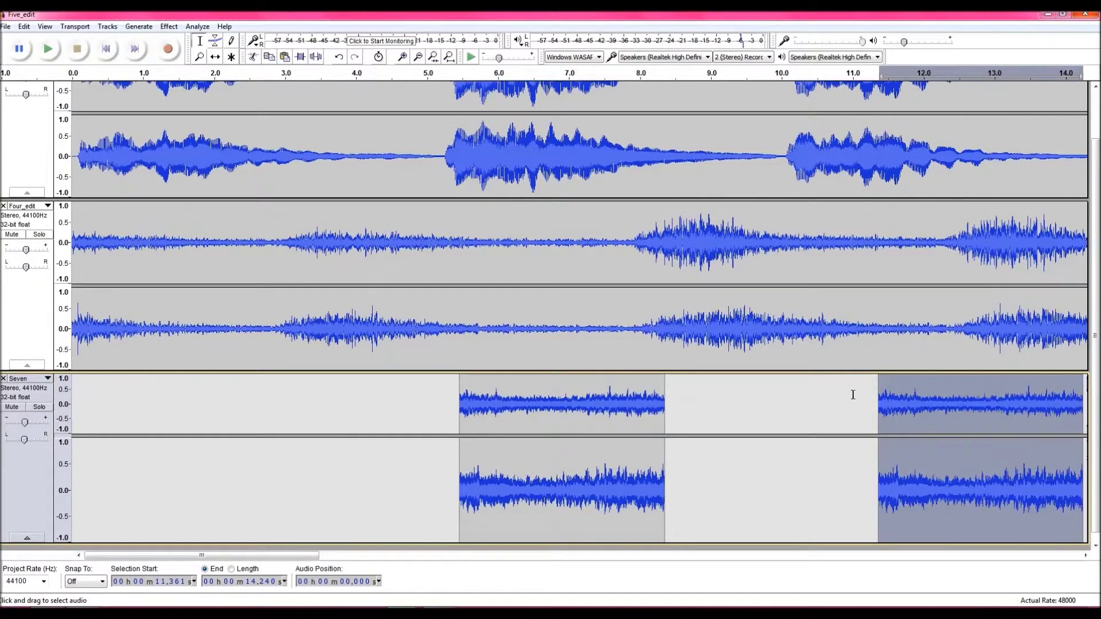
click(848, 406)
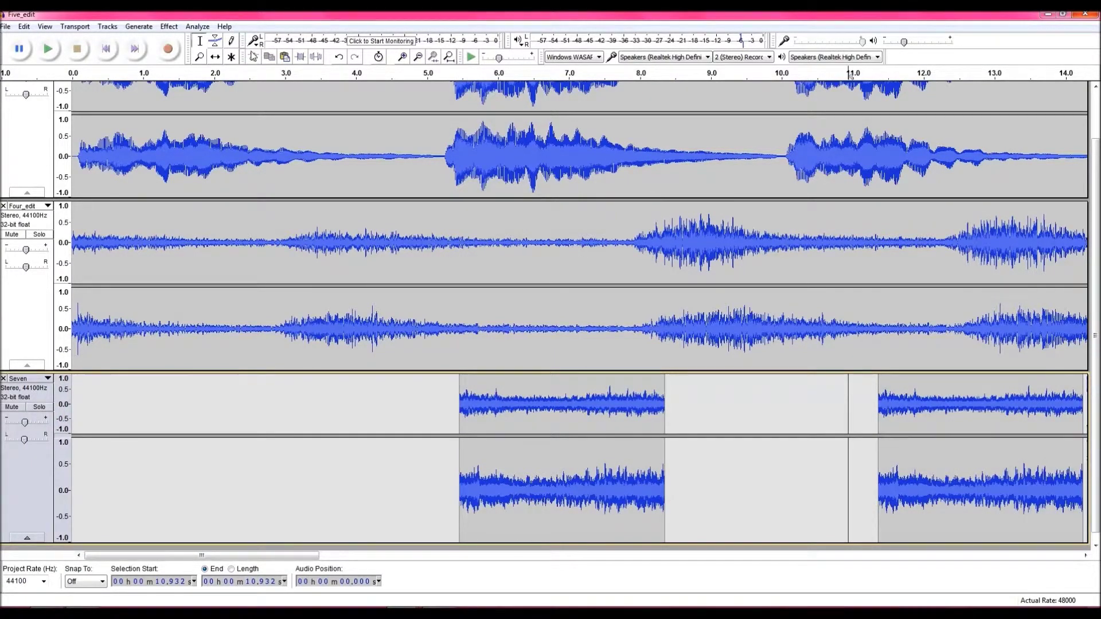
drag(990, 435, 915, 435)
scroll(95, 116, up, 2)
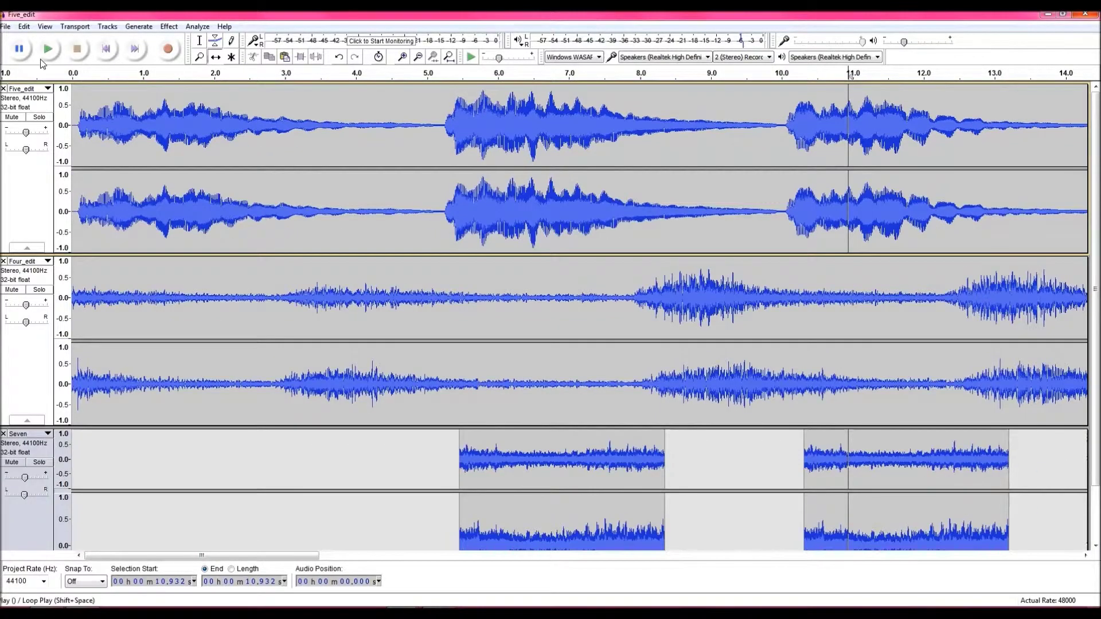
click(91, 131)
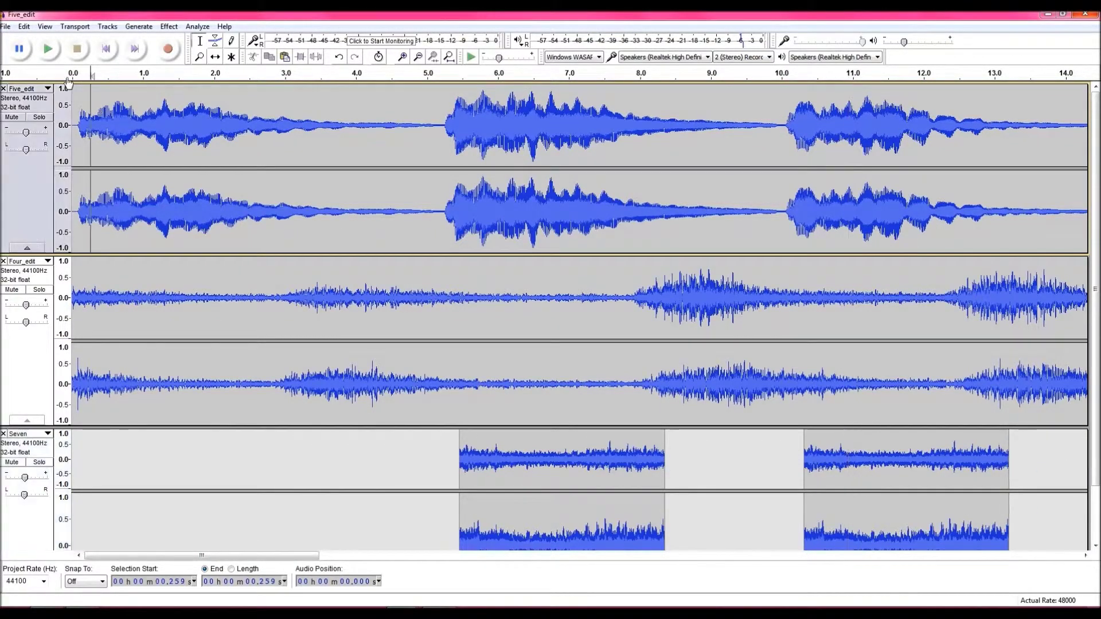
click(48, 49)
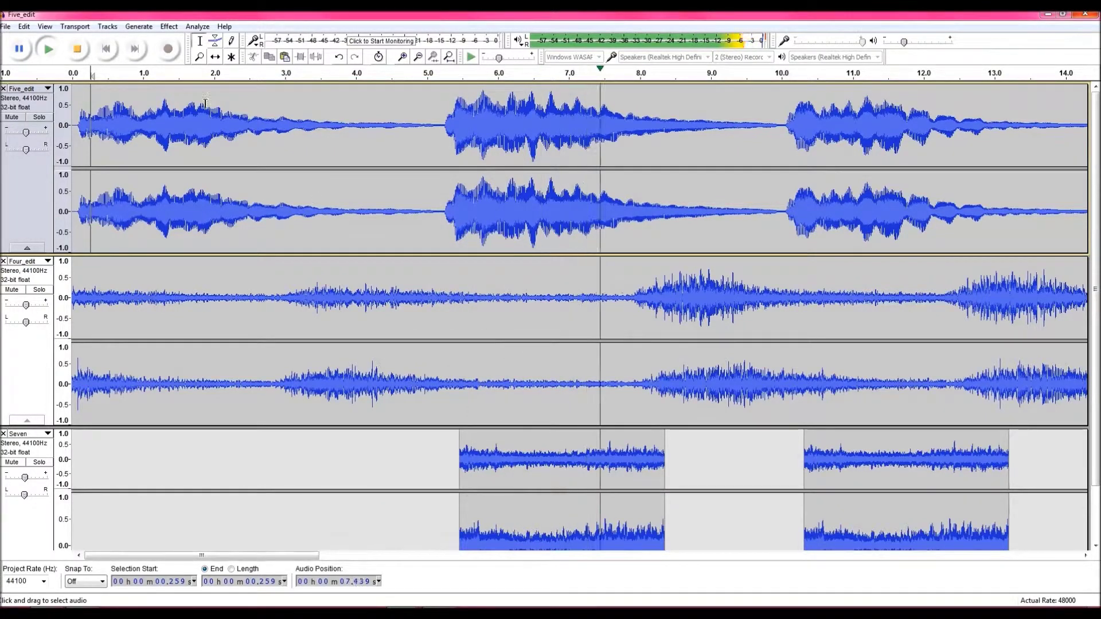
key(space)
click(524, 453)
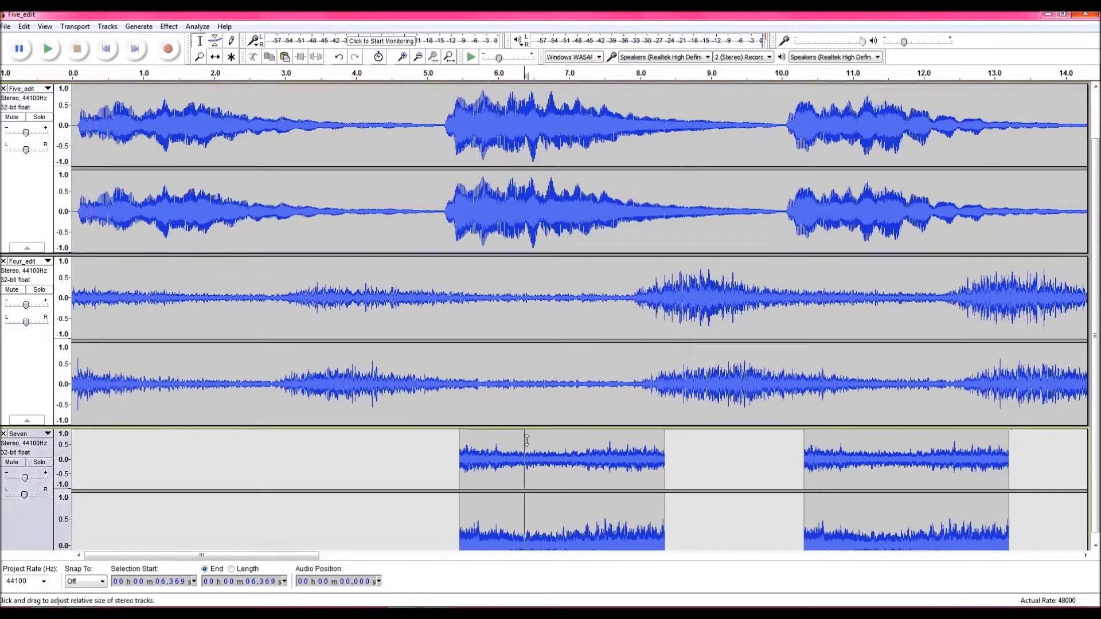
Step: Apply Fade In and Fade Out to the first Seven clip at about 5.5–8.3 s
drag(462, 424, 687, 441)
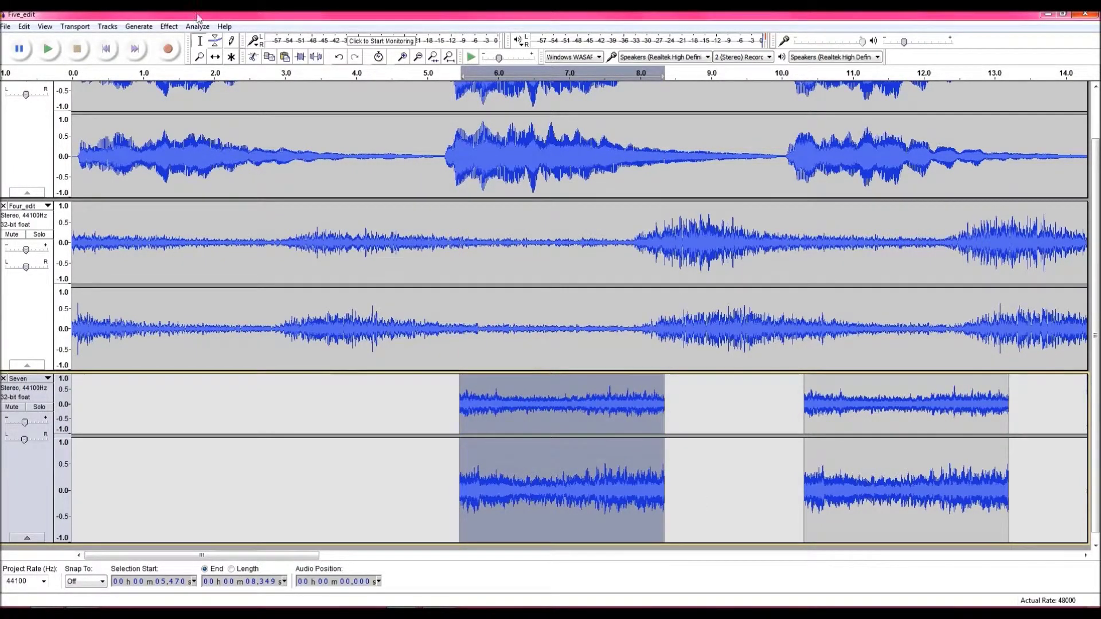
click(169, 26)
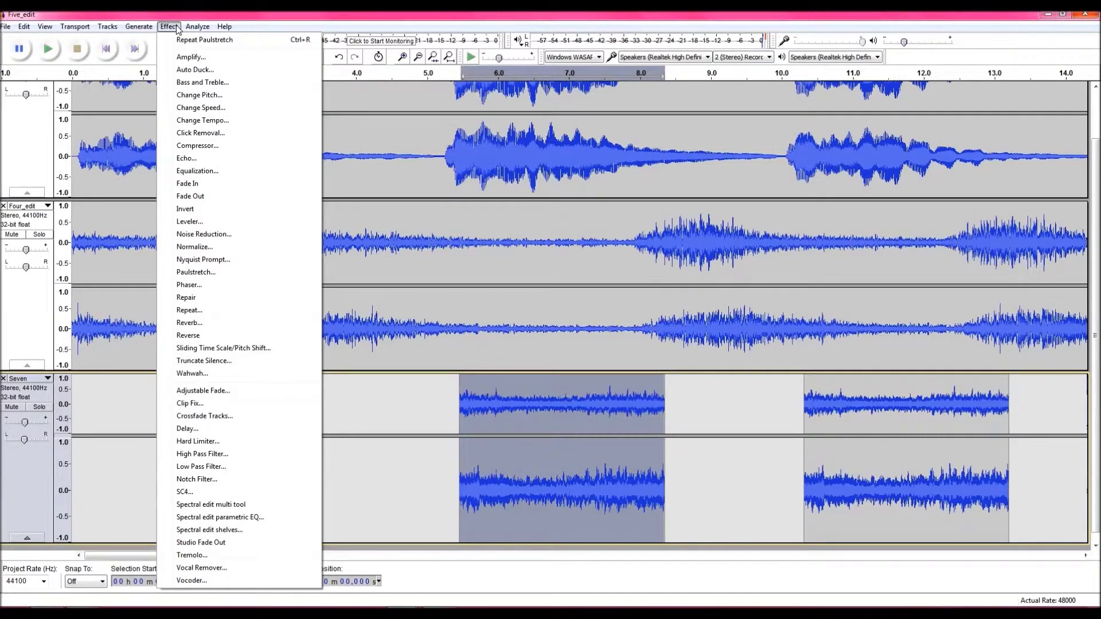
click(189, 184)
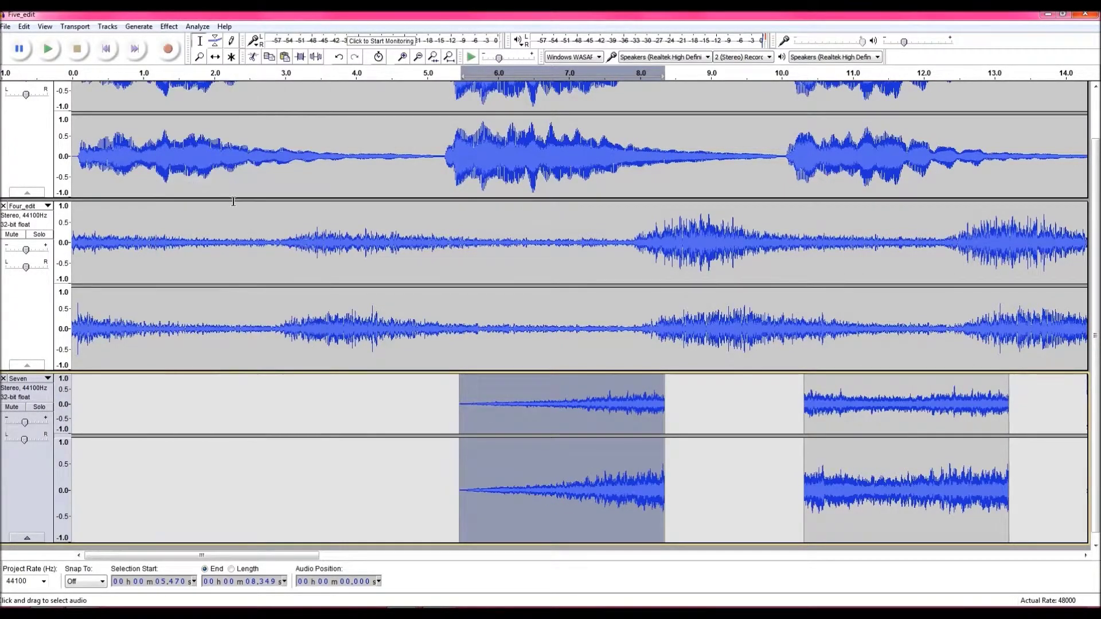
click(170, 26)
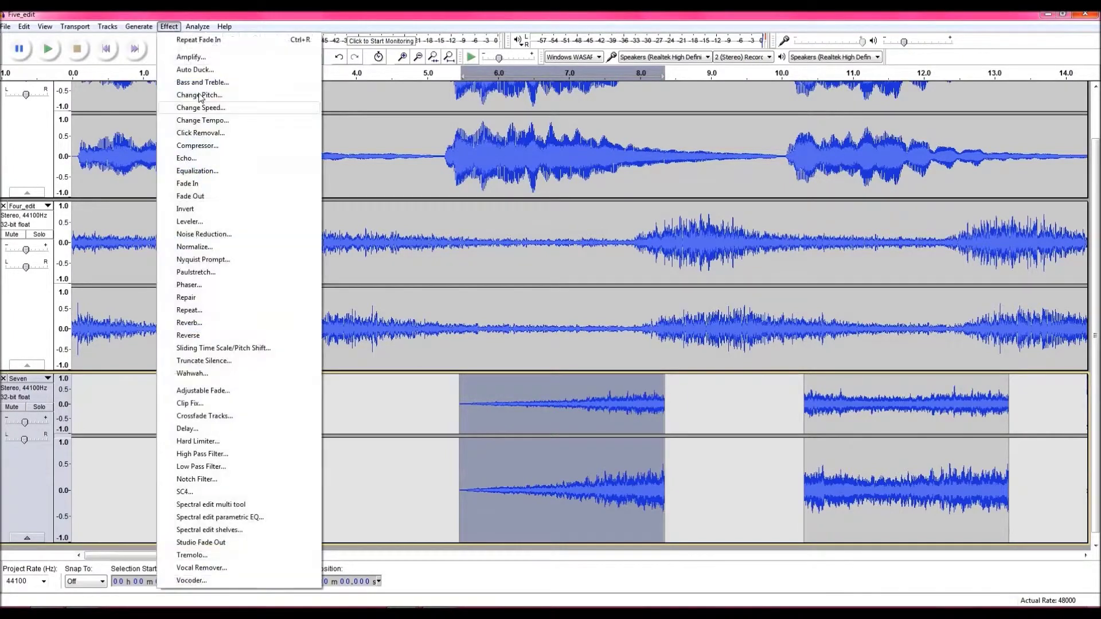
click(198, 196)
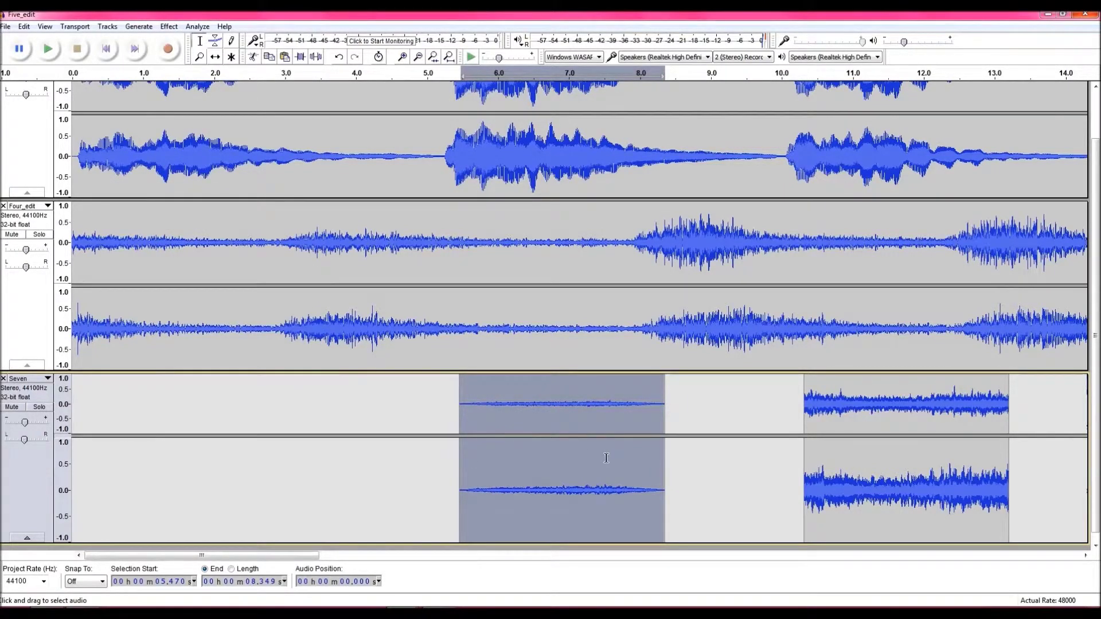
Step: Play the mix from about 1.7 s to hear the faded clip
click(462, 415)
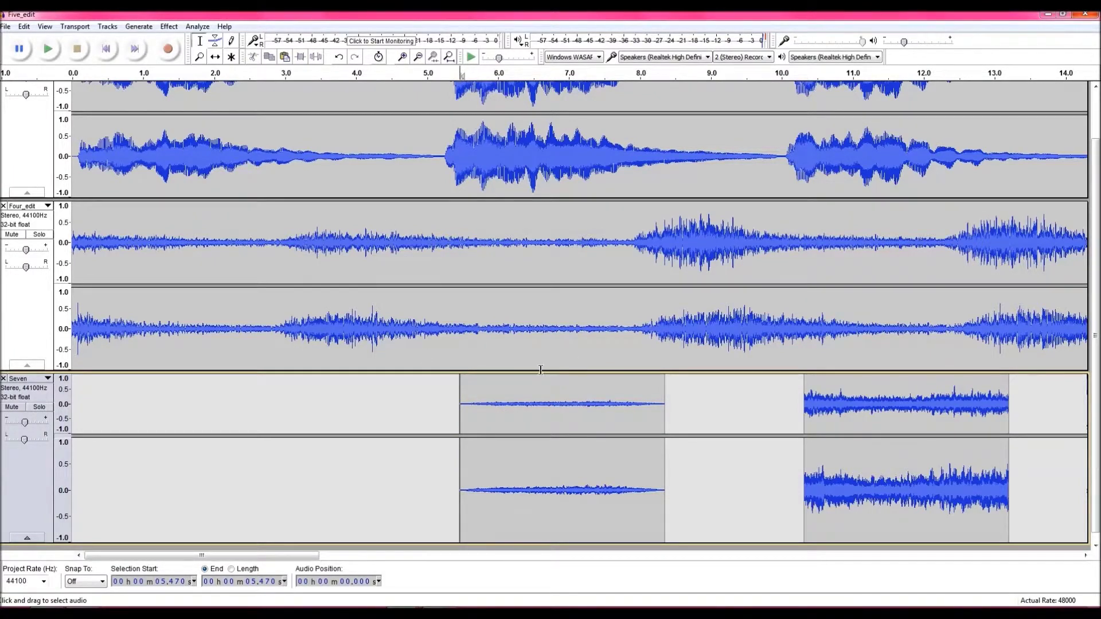
click(196, 172)
scroll(196, 172, up, 2)
key(space)
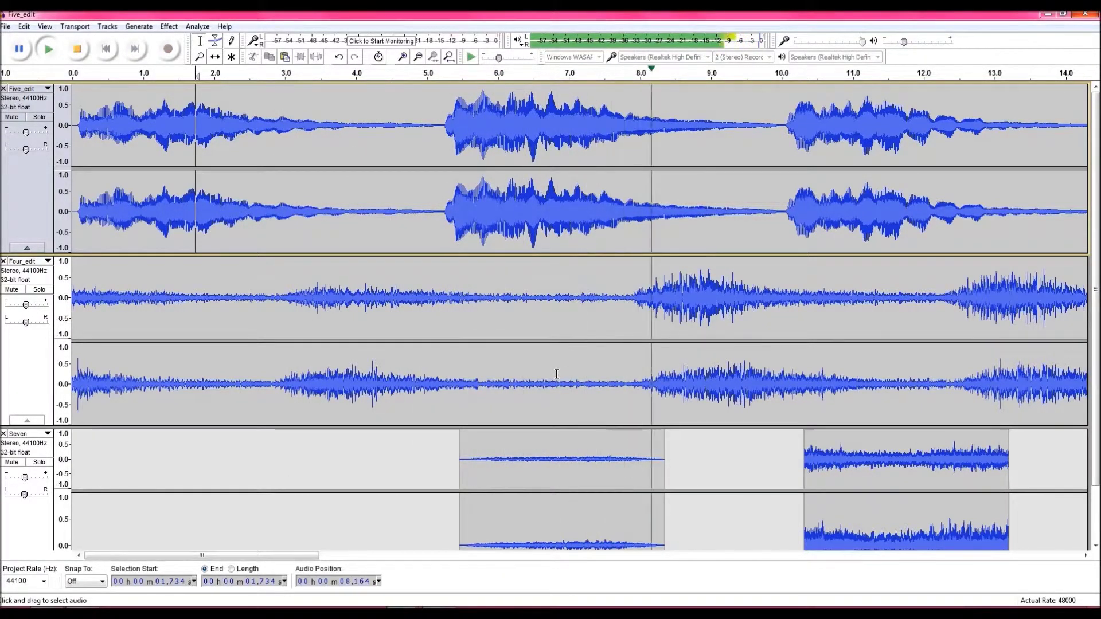
click(77, 49)
scroll(823, 432, down, 2)
drag(805, 430, 1030, 435)
Step: Replace the second Seven clip with two pasted copies of the faded first clip
key(Delete)
drag(666, 413, 458, 418)
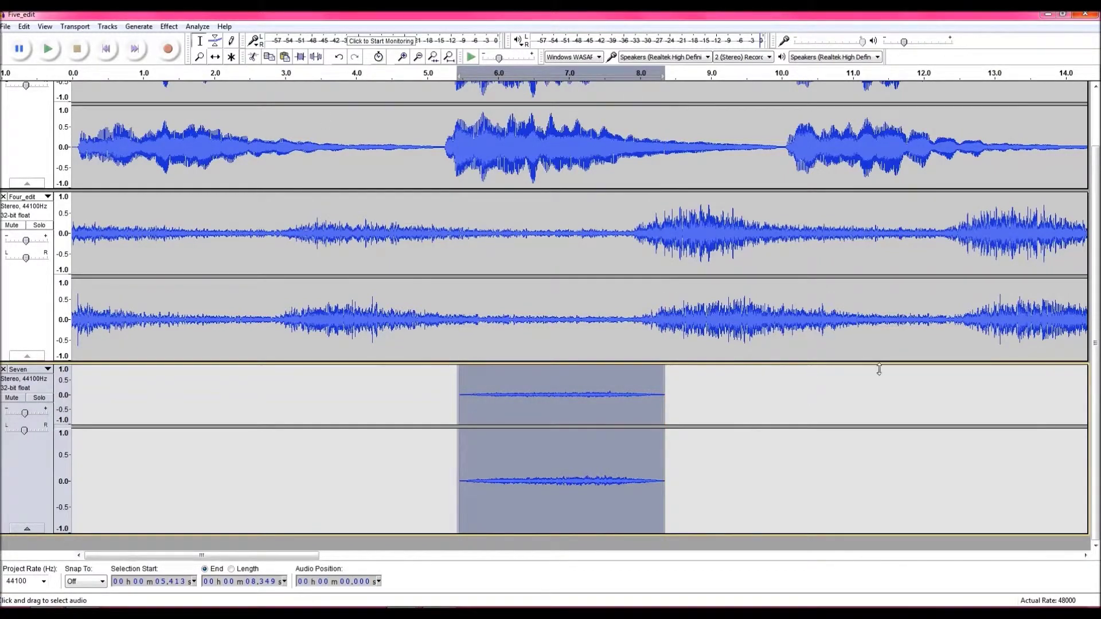
key(ctrl+c)
click(824, 408)
key(ctrl+v)
click(174, 381)
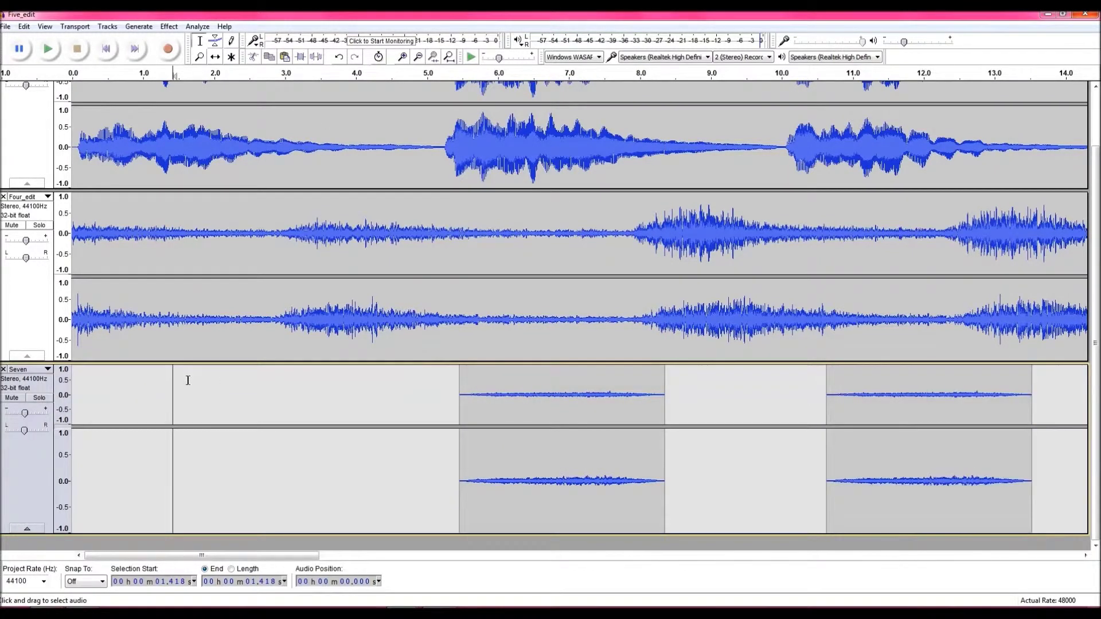
key(ctrl+v)
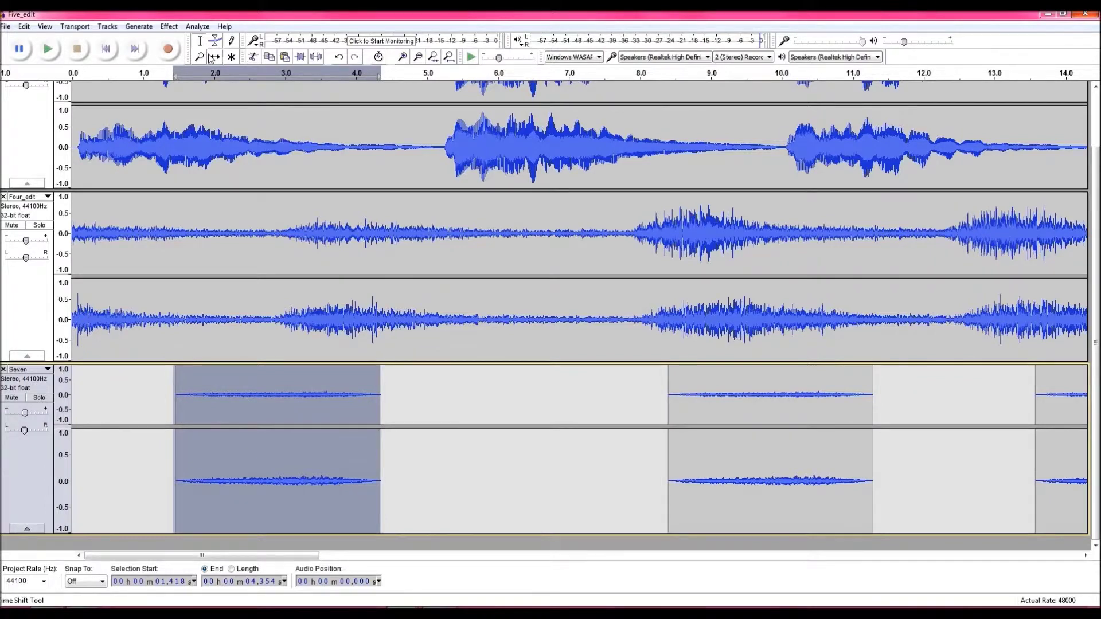
Step: Align the faded Seven clips to start near 1, 6 and 10 s, then play the mix
drag(248, 457, 193, 415)
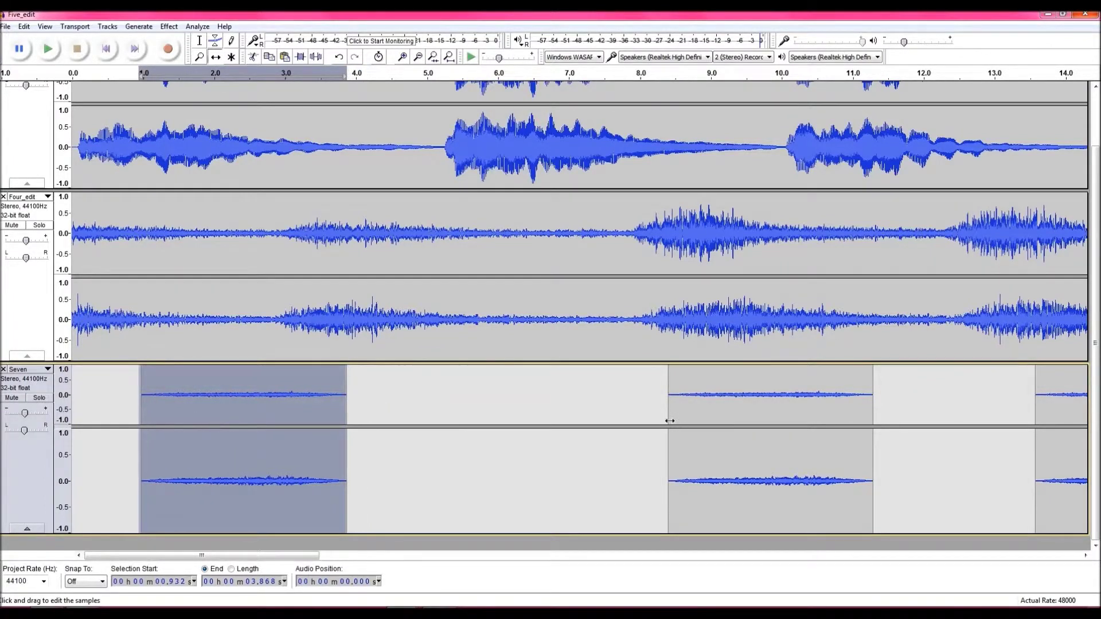
drag(670, 421, 542, 422)
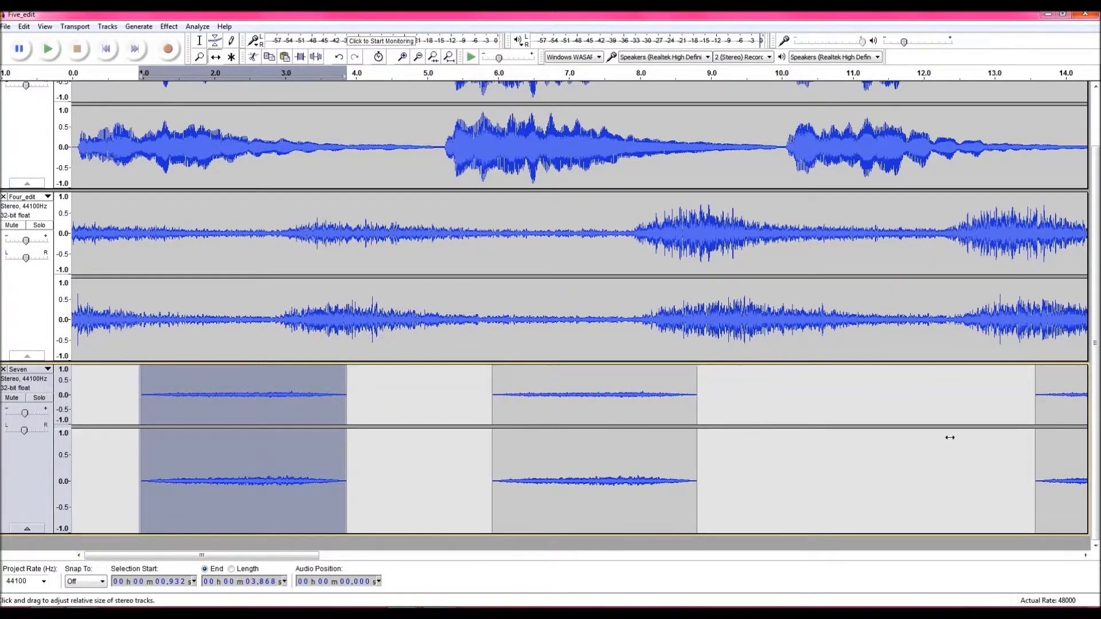
drag(1048, 401, 806, 414)
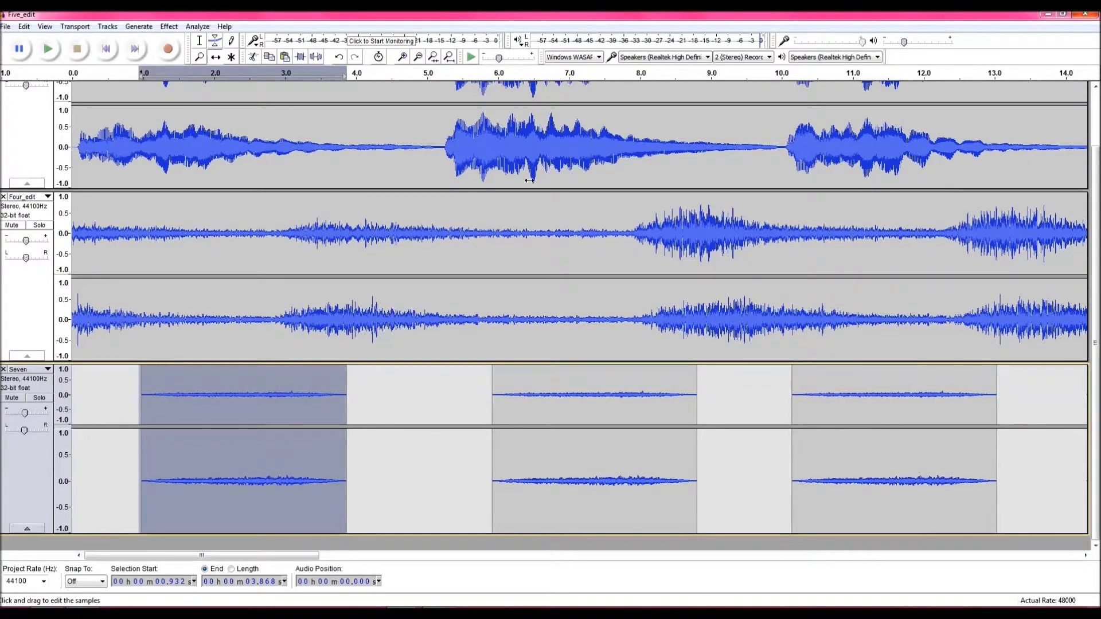
scroll(49, 80, up, 3)
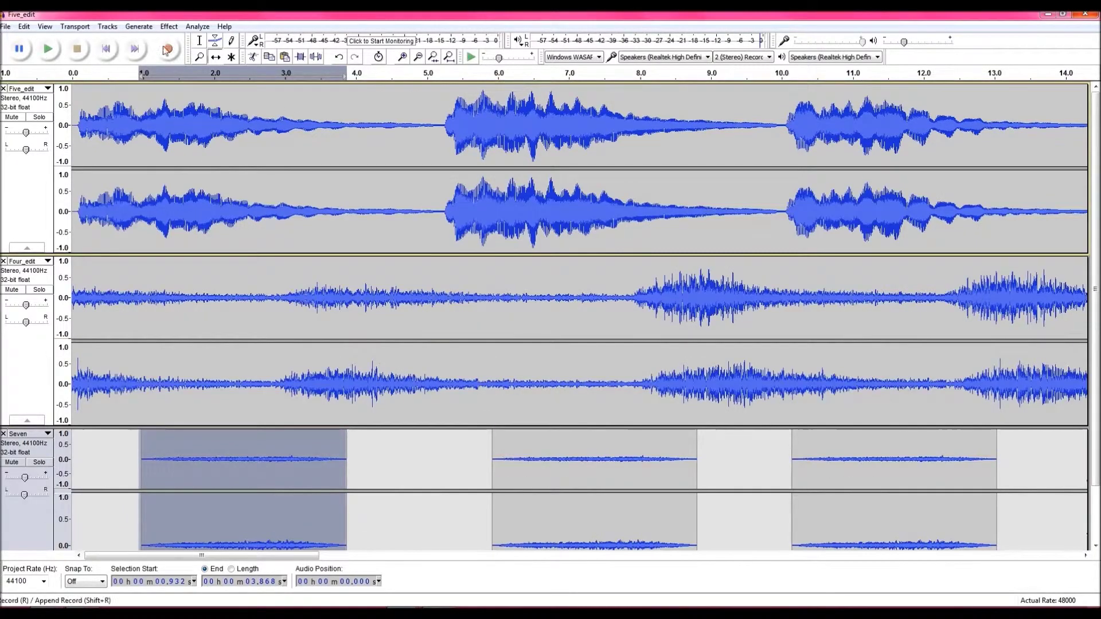
click(200, 40)
click(80, 109)
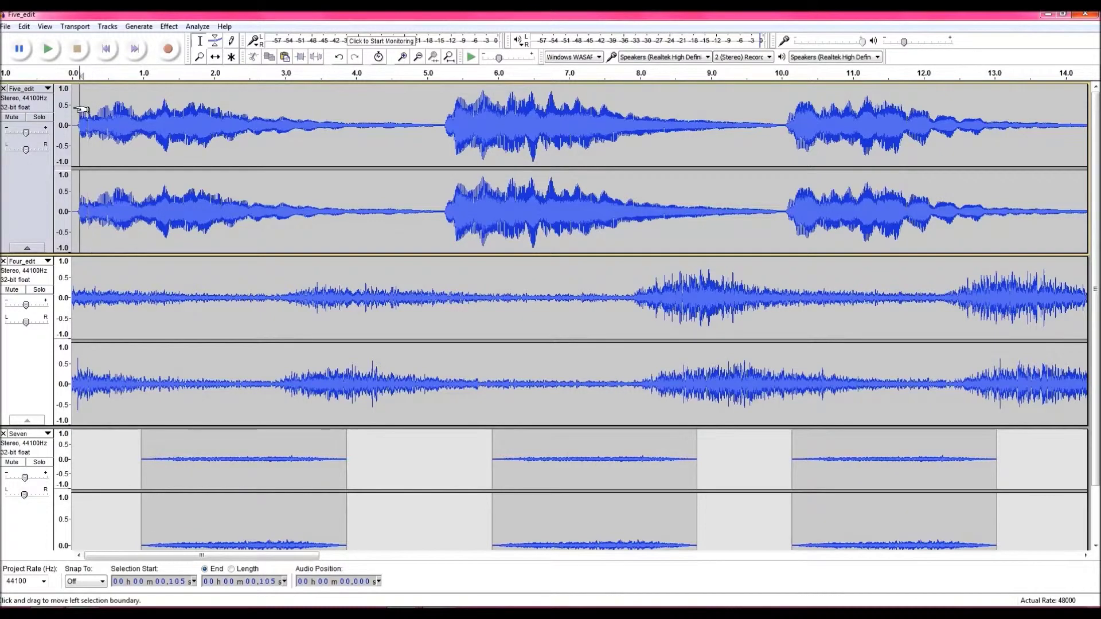
click(45, 51)
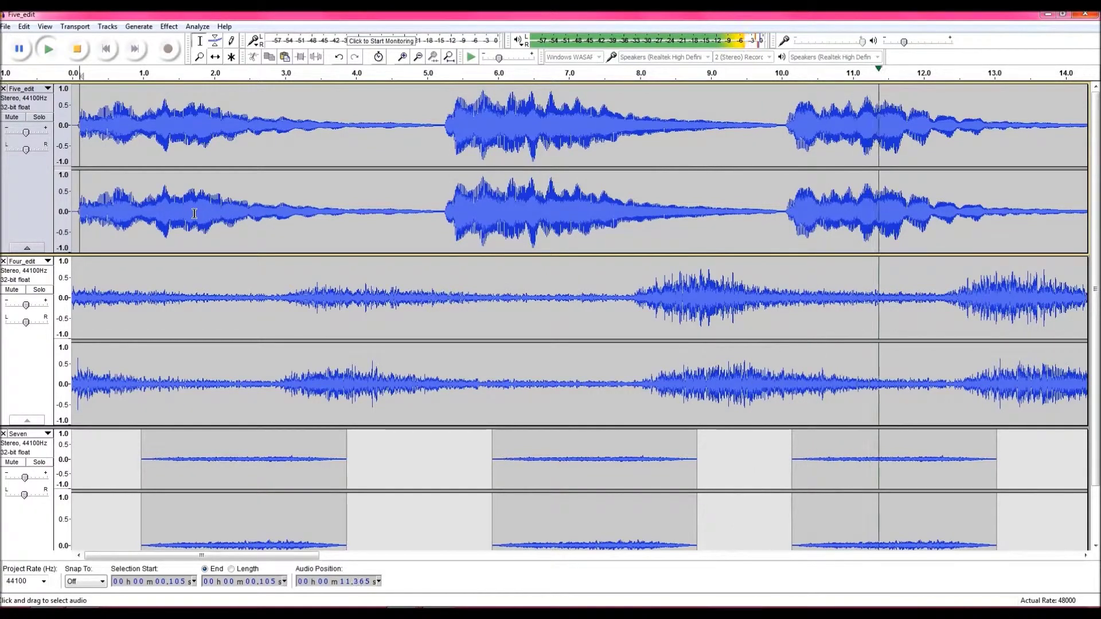
click(75, 54)
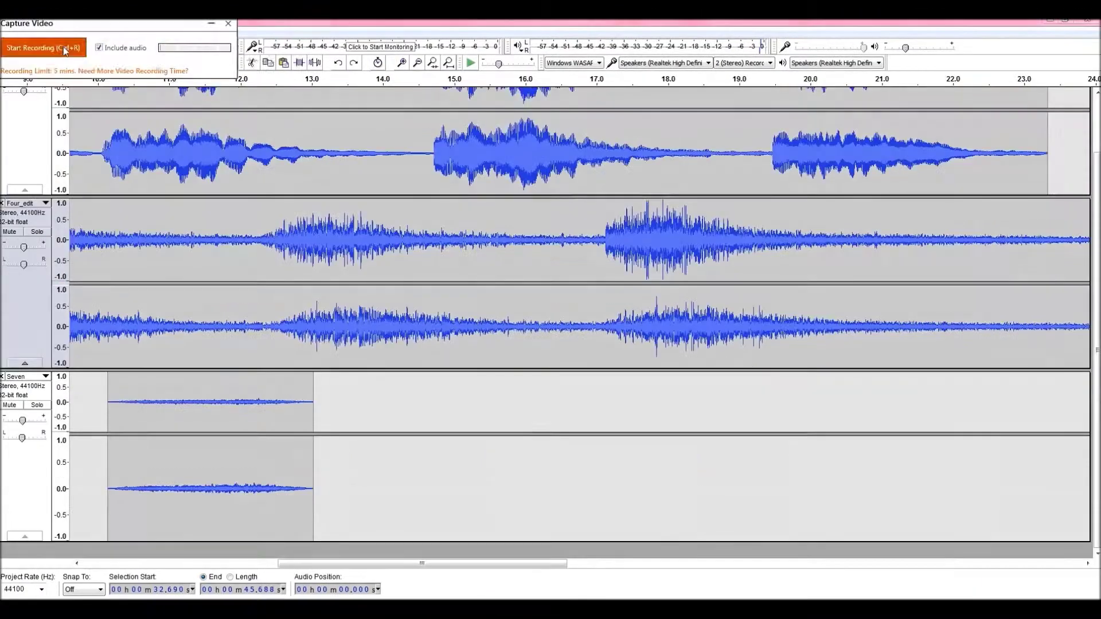
Step: Delete Four_edit's extra tail so it ends with Five_edit near 23.4 s
drag(570, 389, 740, 617)
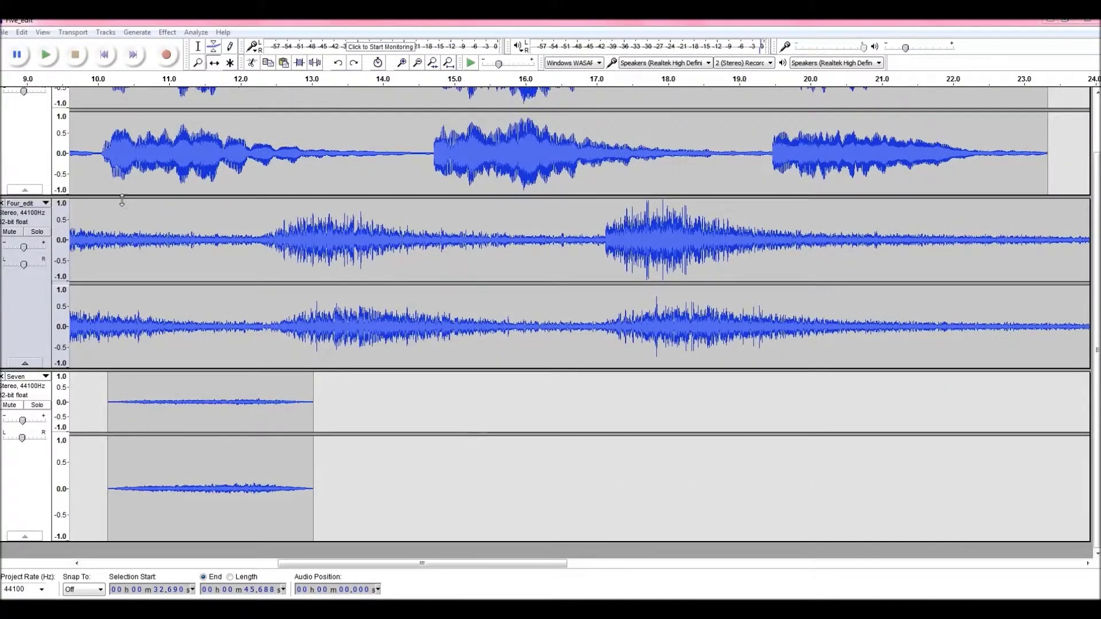
click(196, 50)
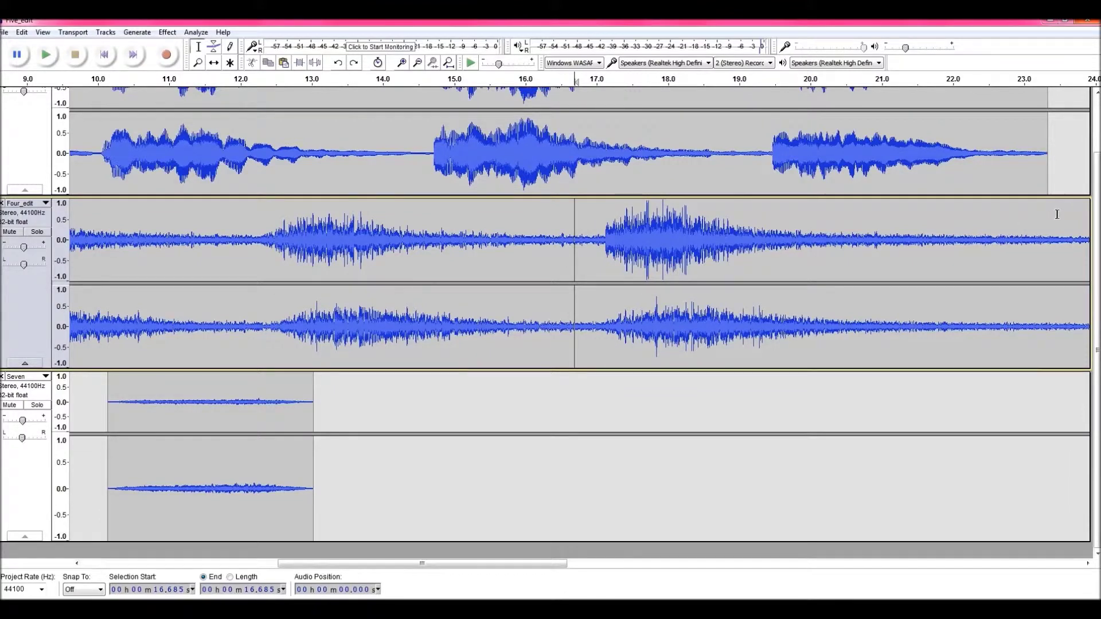
drag(1048, 215, 1099, 229)
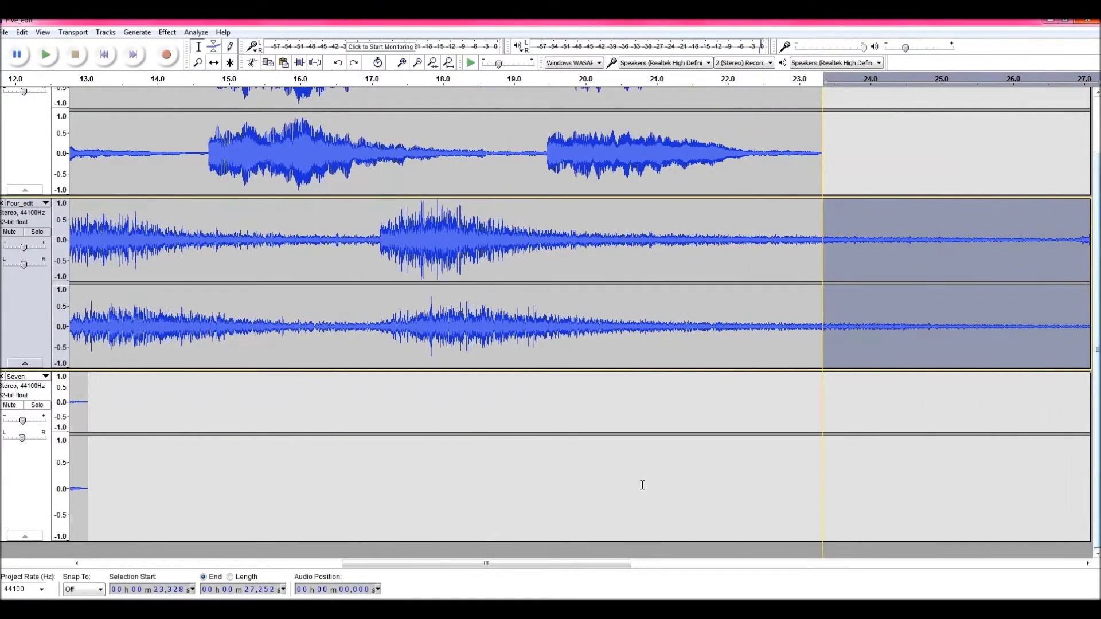
drag(603, 564, 1061, 487)
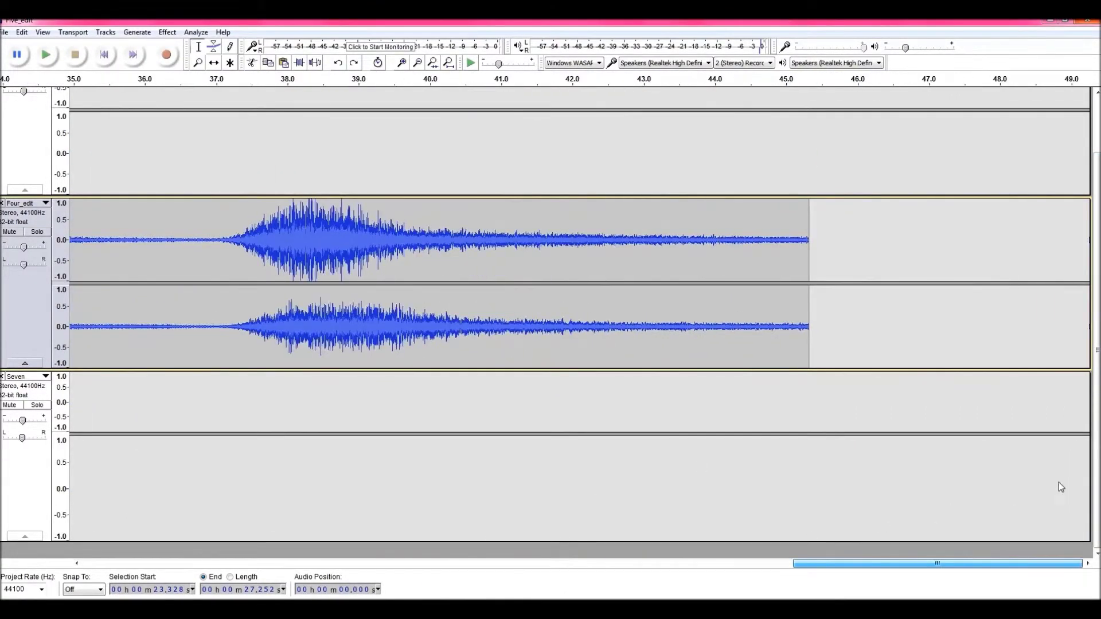
drag(865, 253, 91, 282)
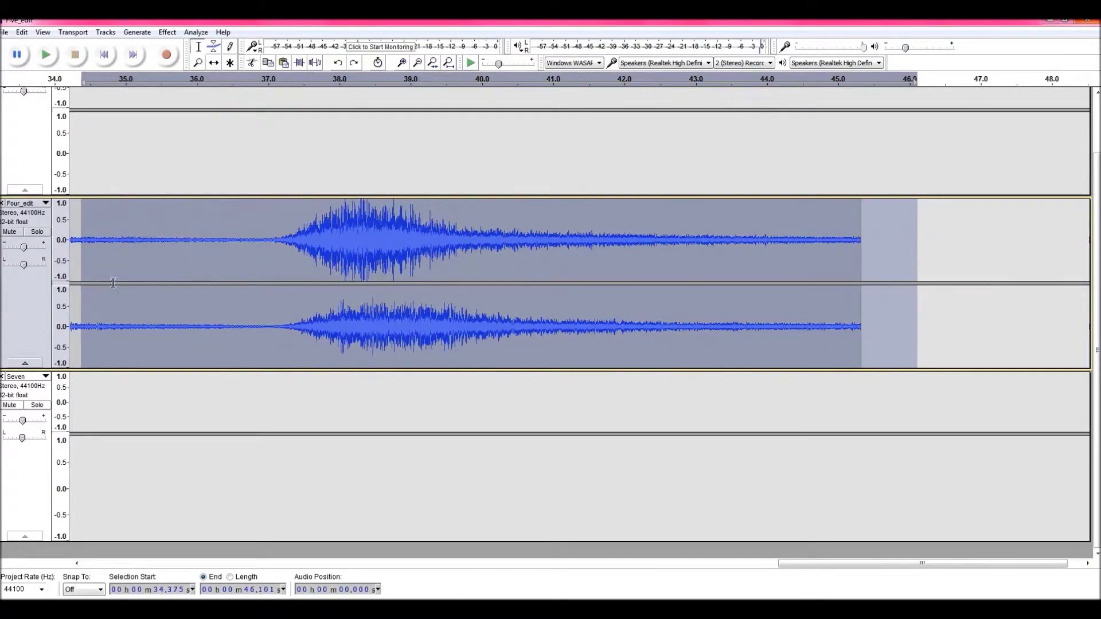
key(Delete)
drag(903, 562, 717, 565)
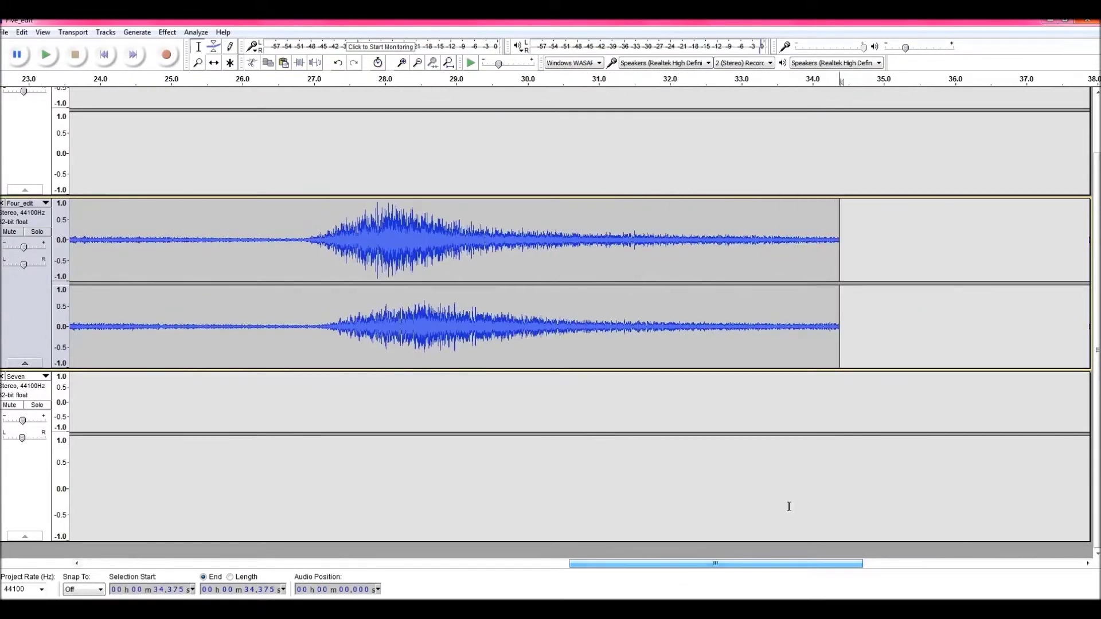
drag(922, 252, 155, 344)
key(Delete)
drag(752, 564, 536, 564)
drag(752, 264, 640, 251)
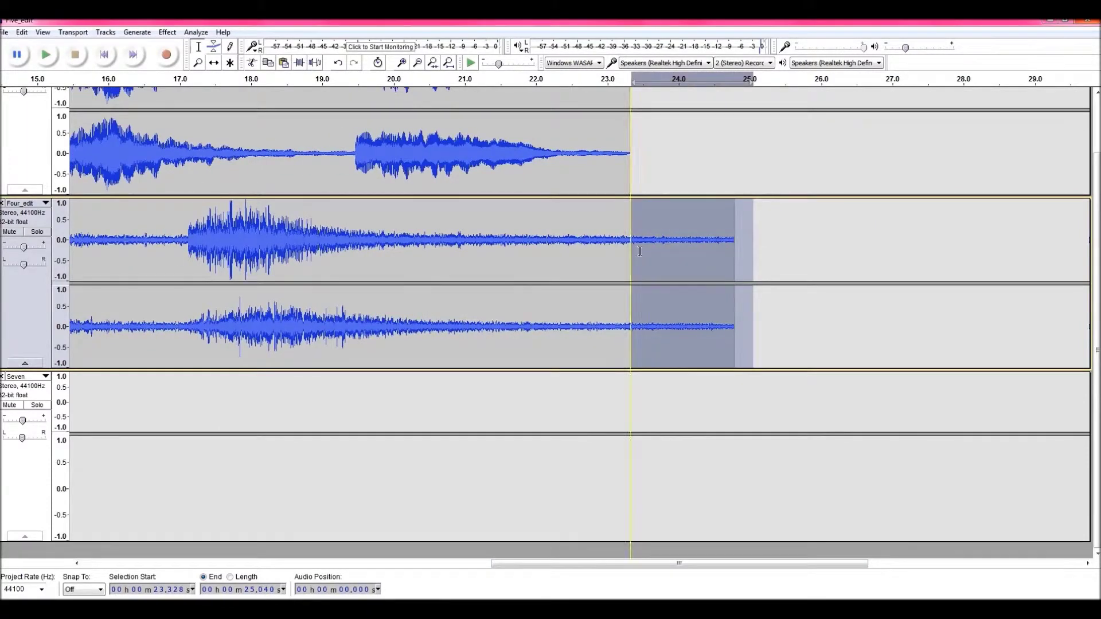
key(Delete)
drag(787, 565, 518, 574)
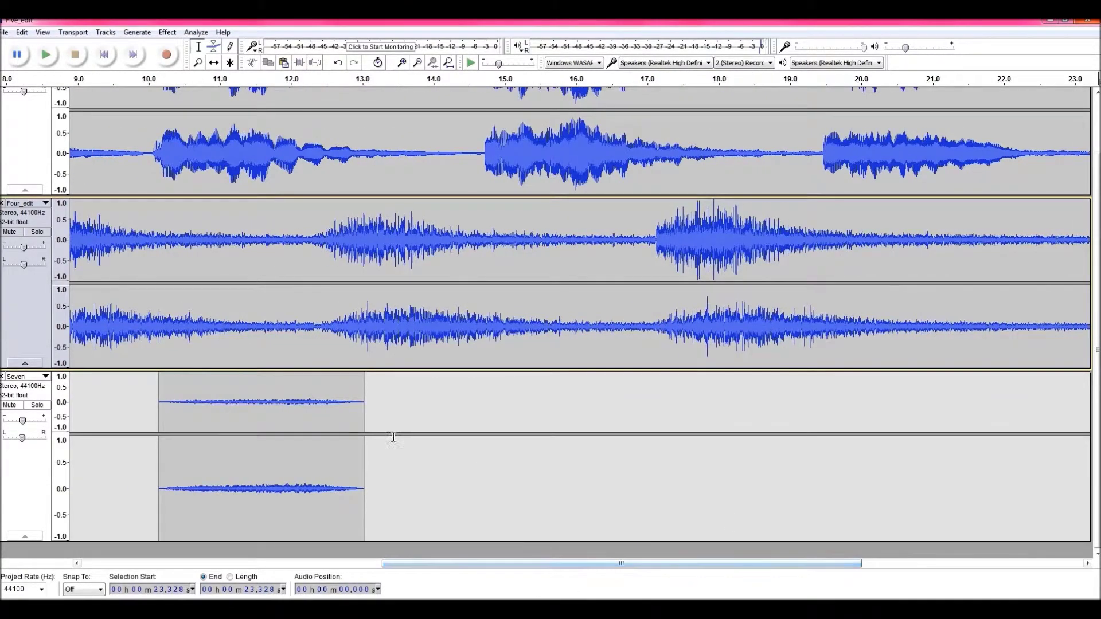
Step: Paste another Seven clip copy at 21.9 s and slide it to end near 23.4 s
drag(369, 427, 147, 427)
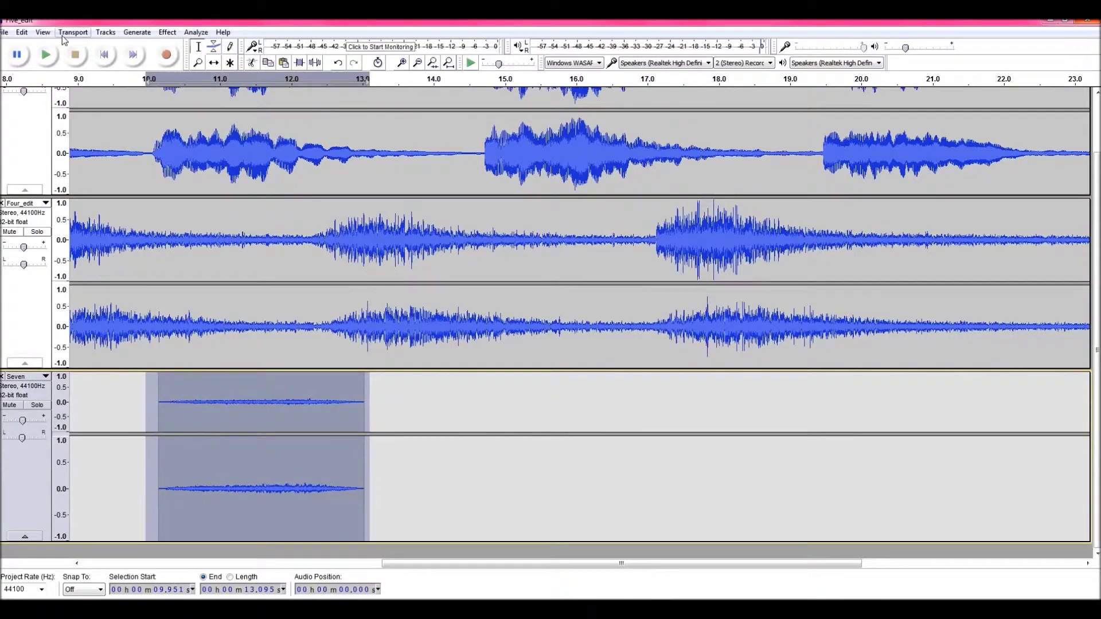
key(ctrl+c)
click(998, 406)
key(ctrl+v)
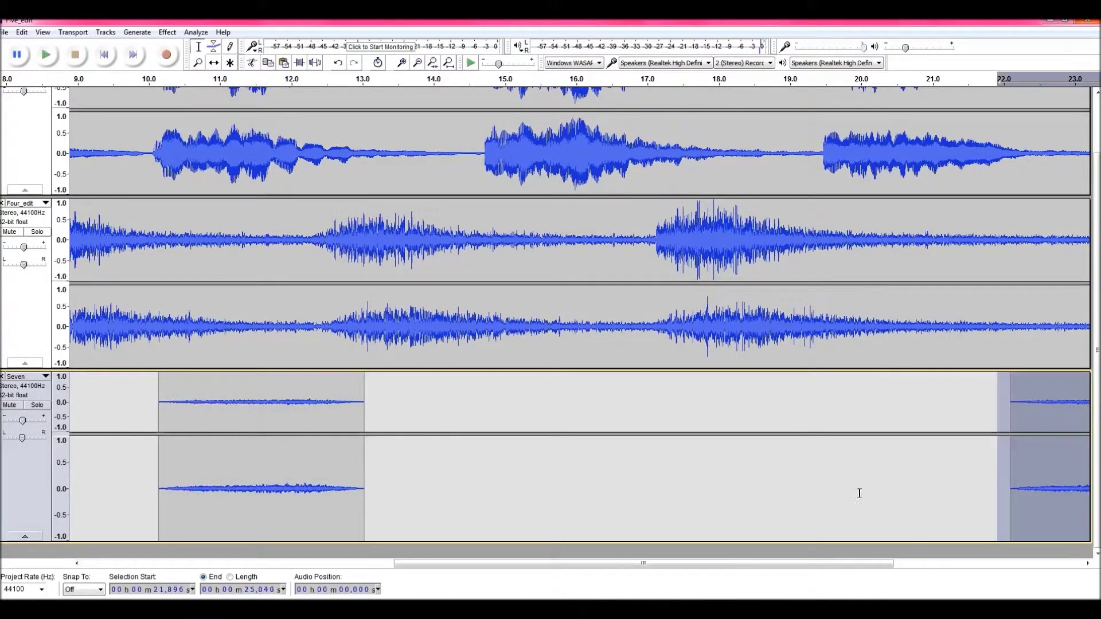
drag(842, 566, 1002, 535)
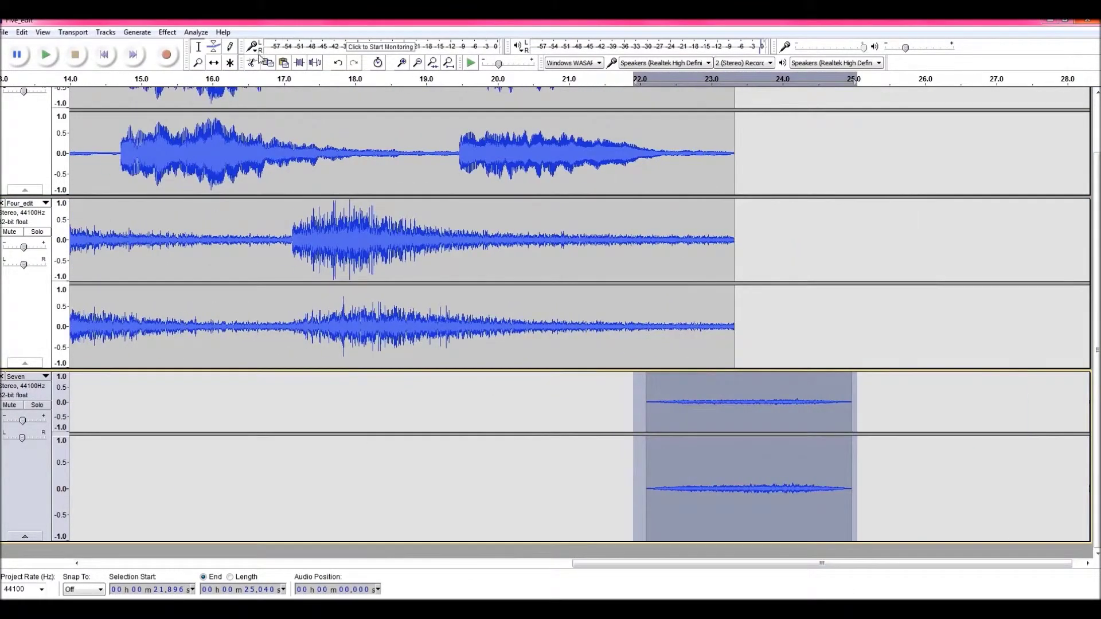
drag(753, 424, 635, 411)
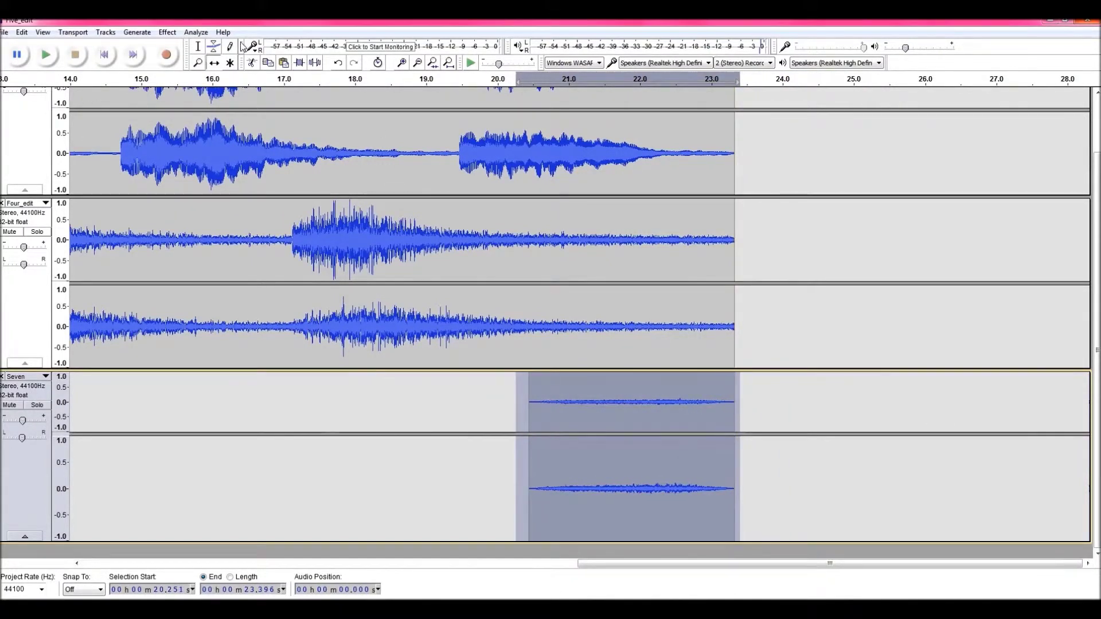
click(328, 427)
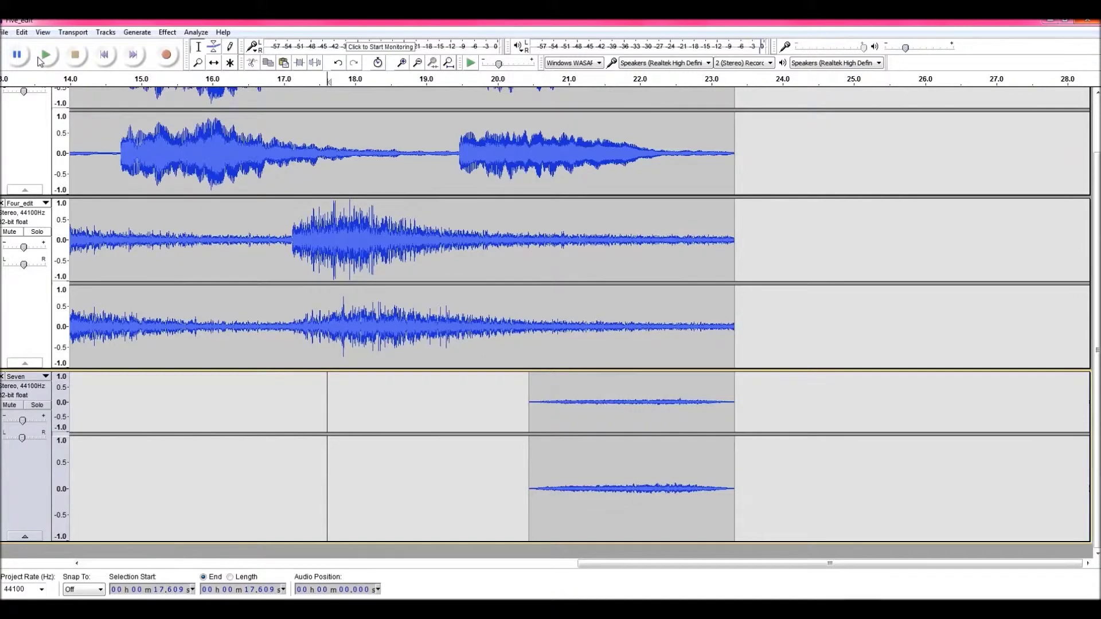
drag(613, 560, 88, 567)
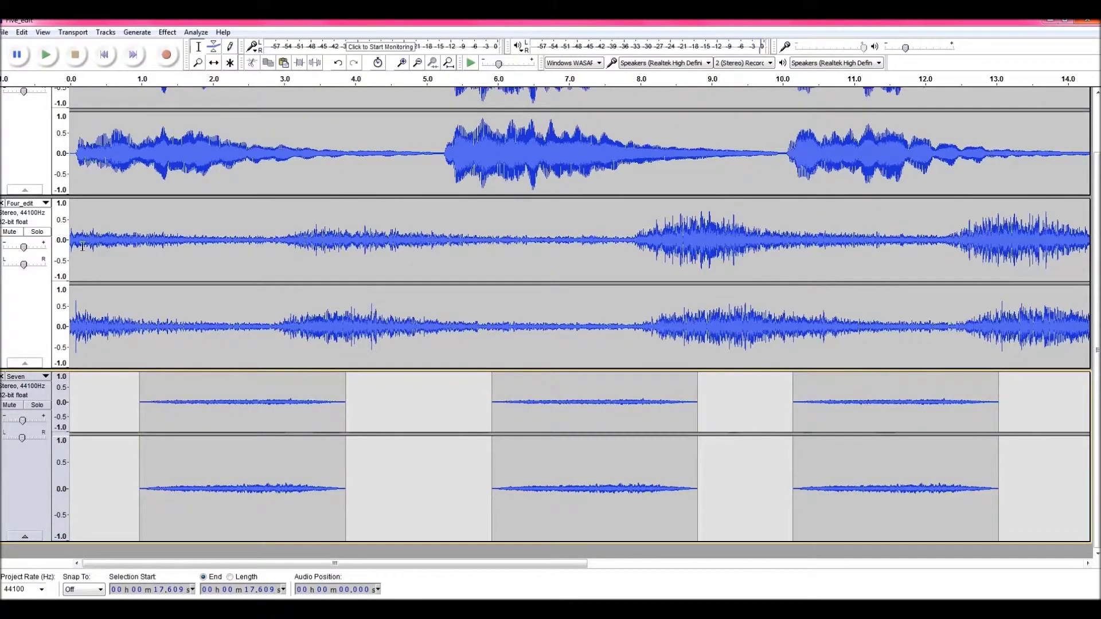
click(90, 114)
click(76, 111)
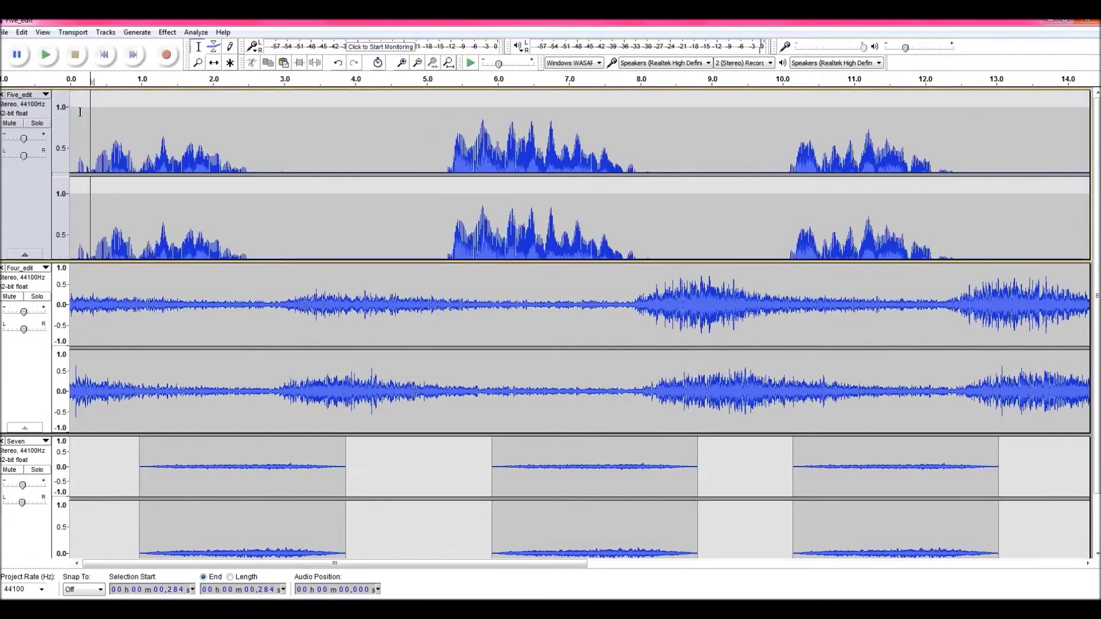
click(71, 82)
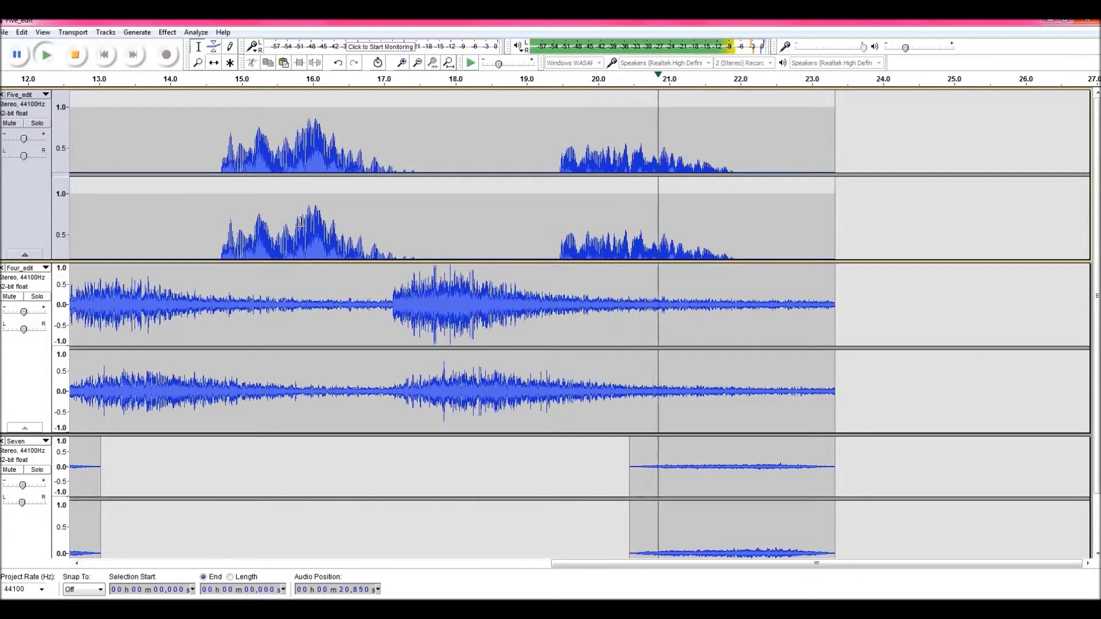
click(76, 58)
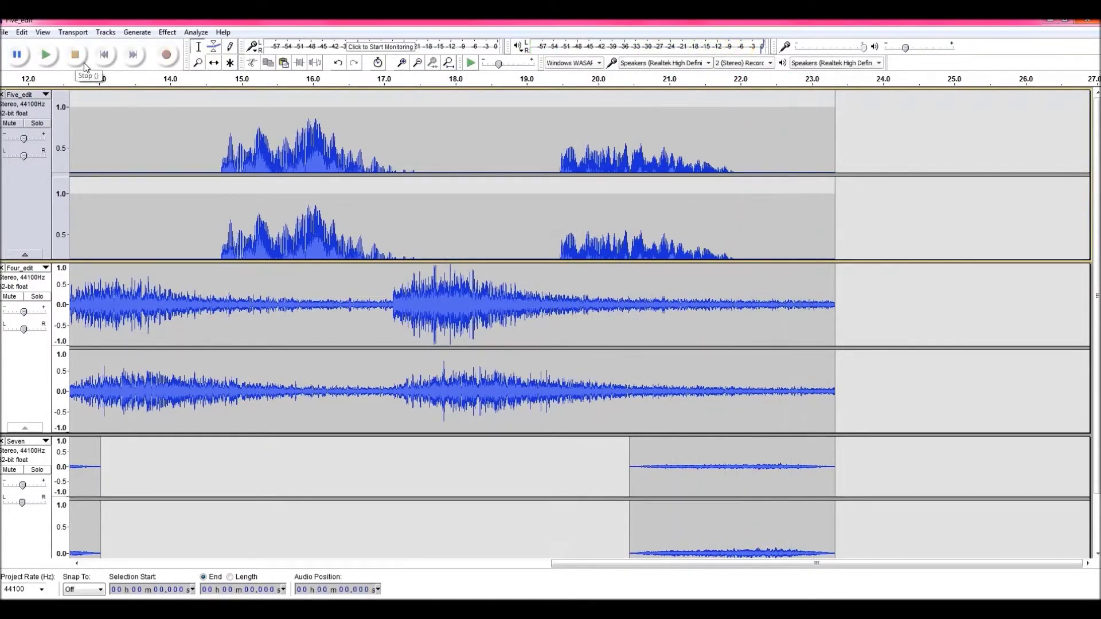
Step: Export the mix as the 16-bit WAV 'Creepy soundtrack' on the Desktop, accepting the stereo mixdown
click(4, 32)
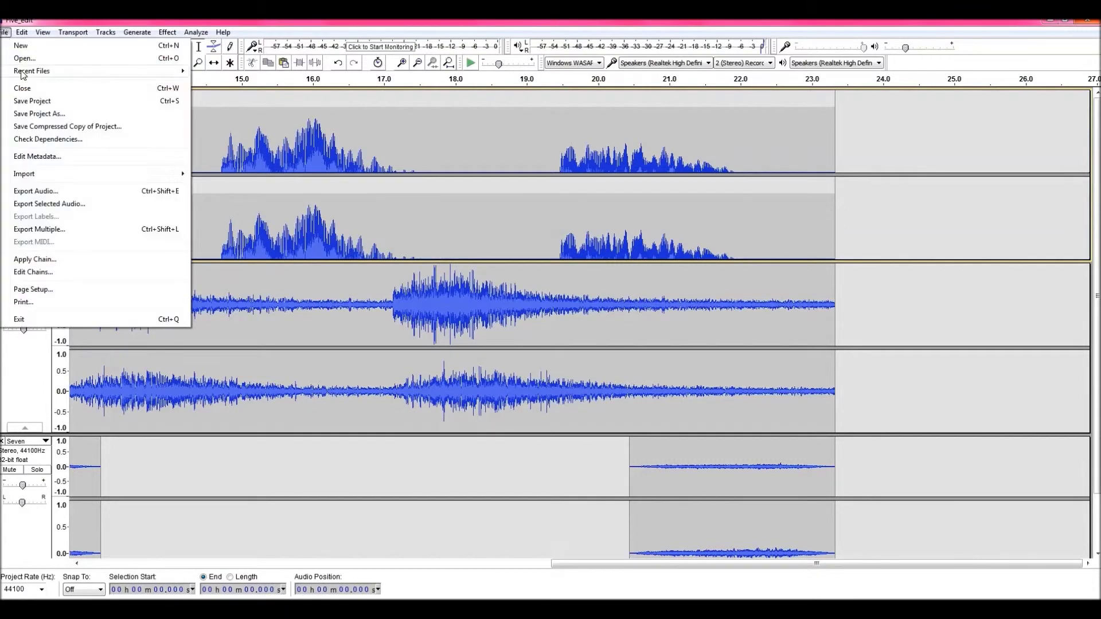
click(48, 192)
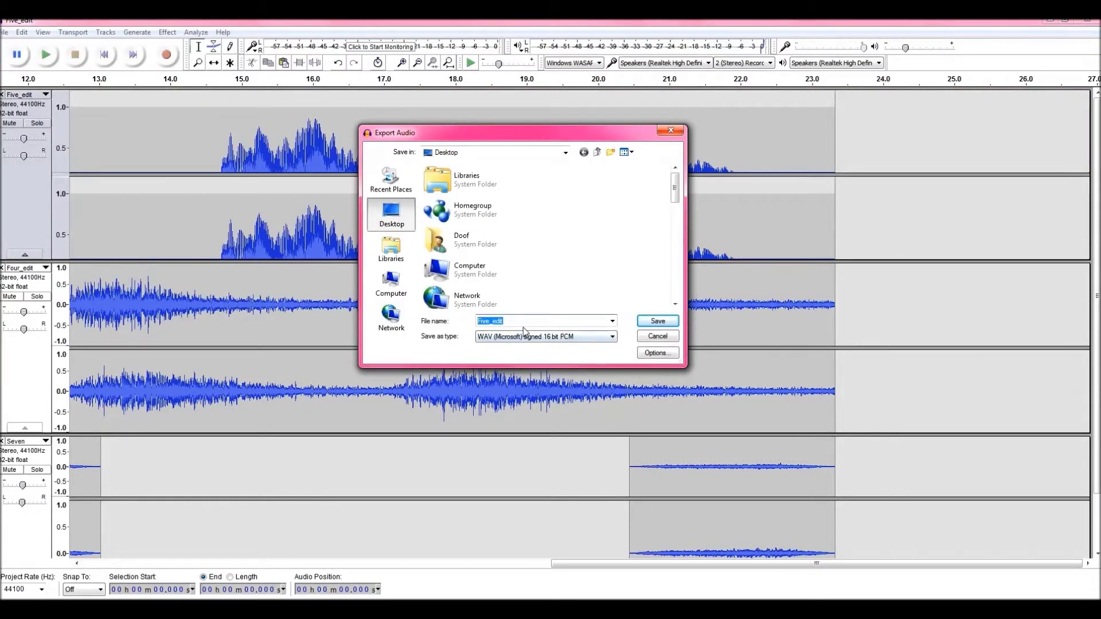
text(Creepy soundtrack)
click(657, 321)
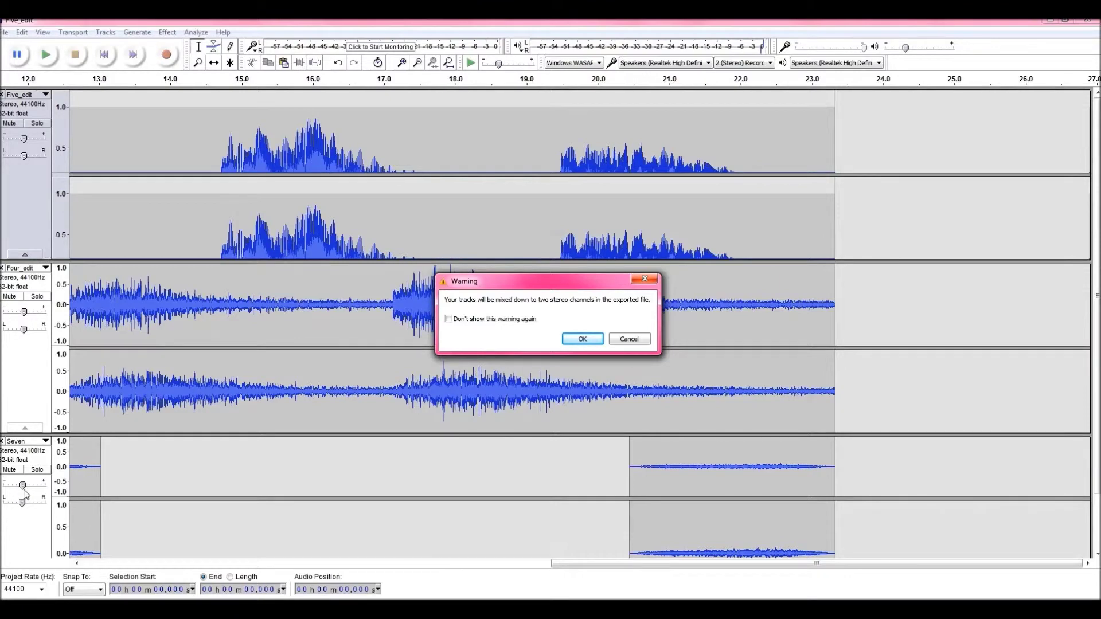
click(582, 339)
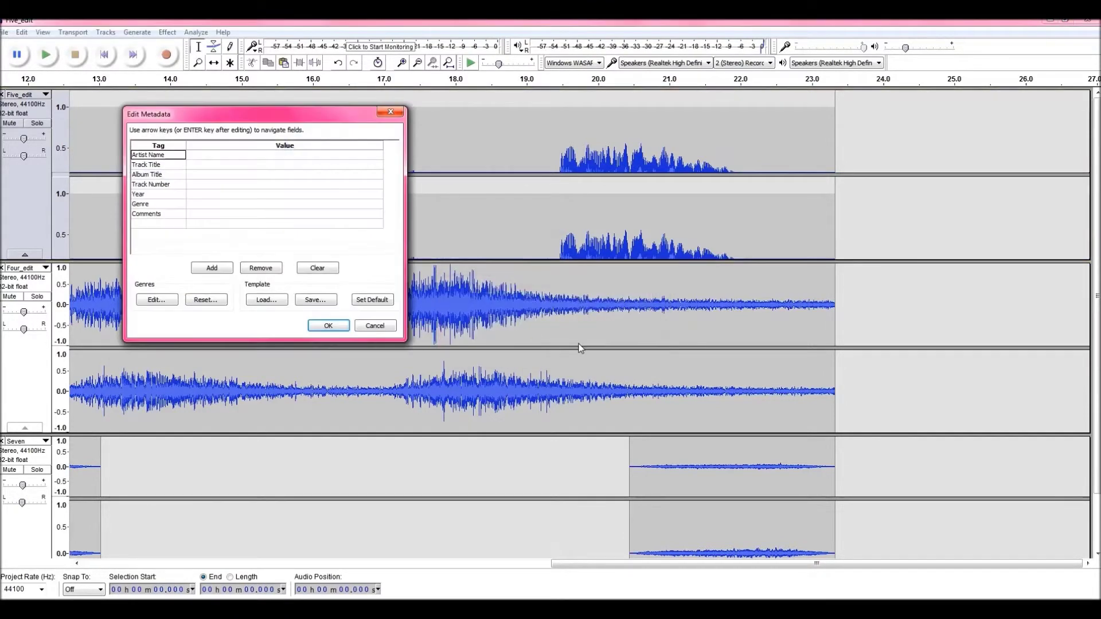
click(326, 326)
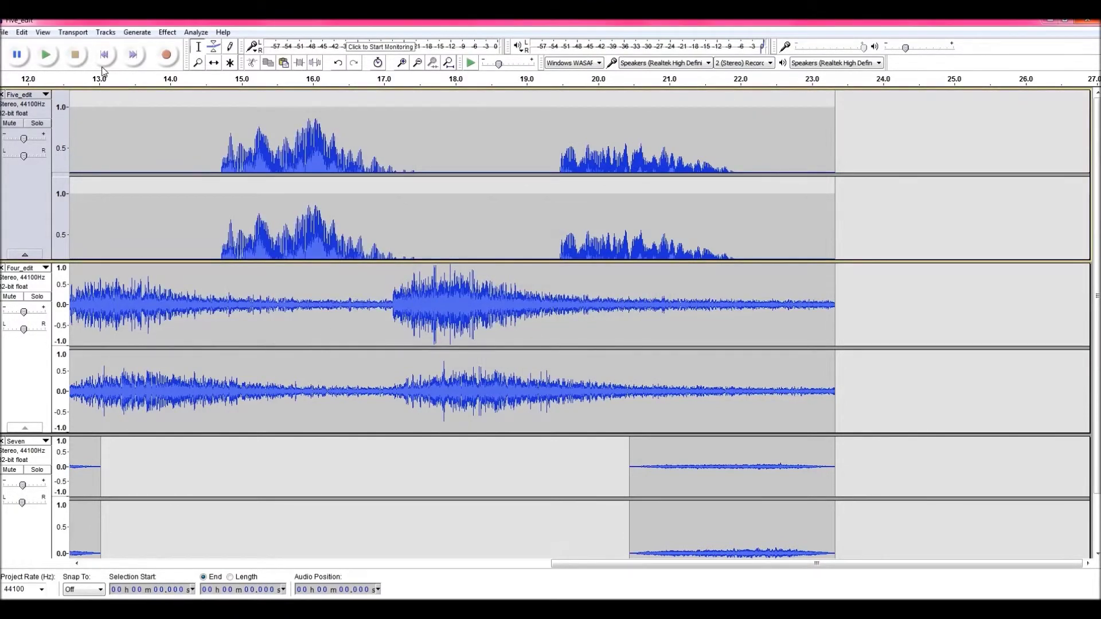
Step: Begin saving the project, dismissing the warning and keeping Audacity projects (*.aup) as the type
click(5, 32)
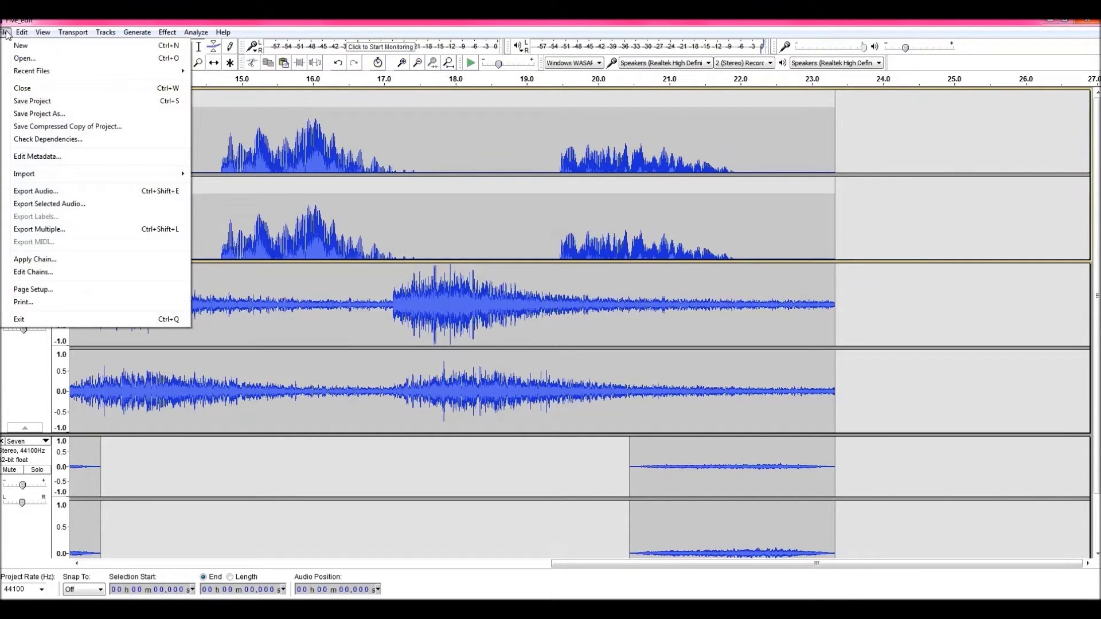
click(29, 114)
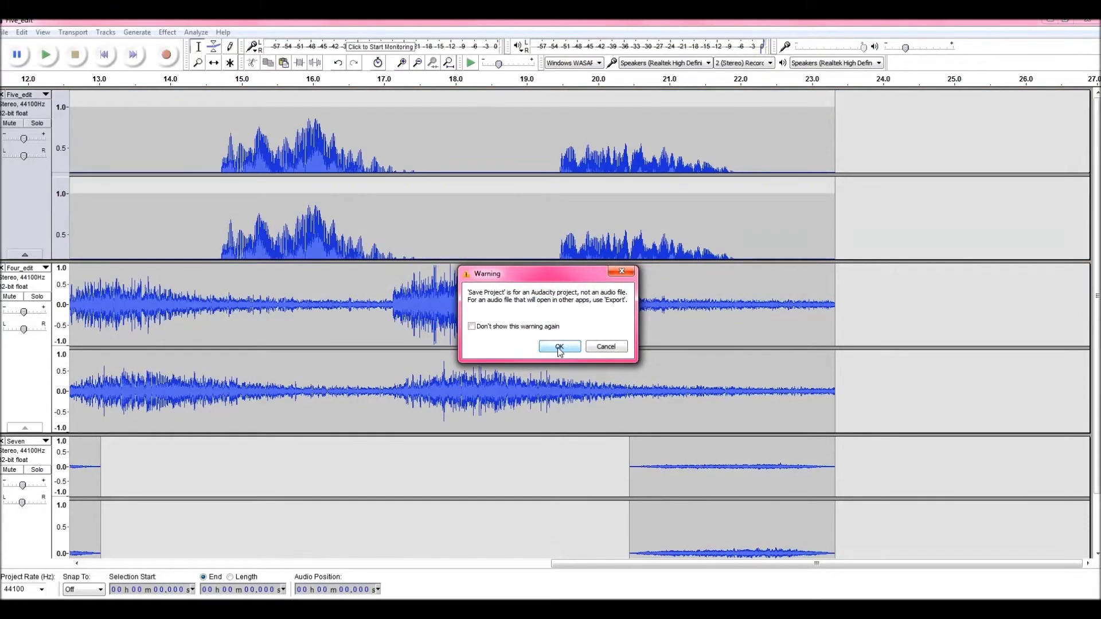
click(559, 346)
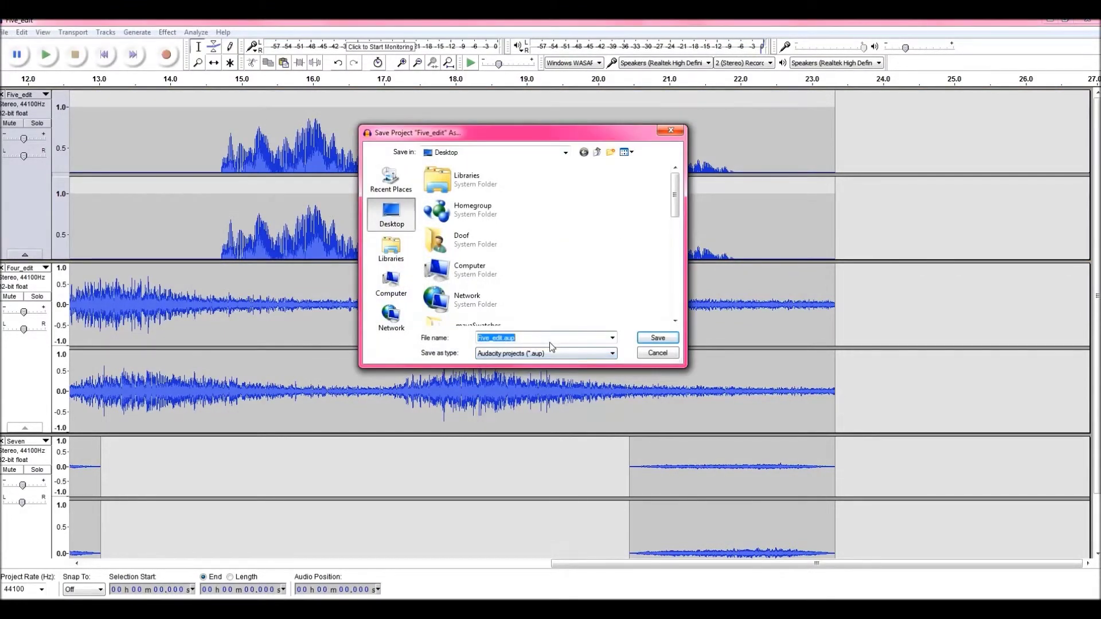
click(548, 352)
click(545, 365)
Step: Save the project under the file name 'creepy'
key(Tab)
key(shift+Tab)
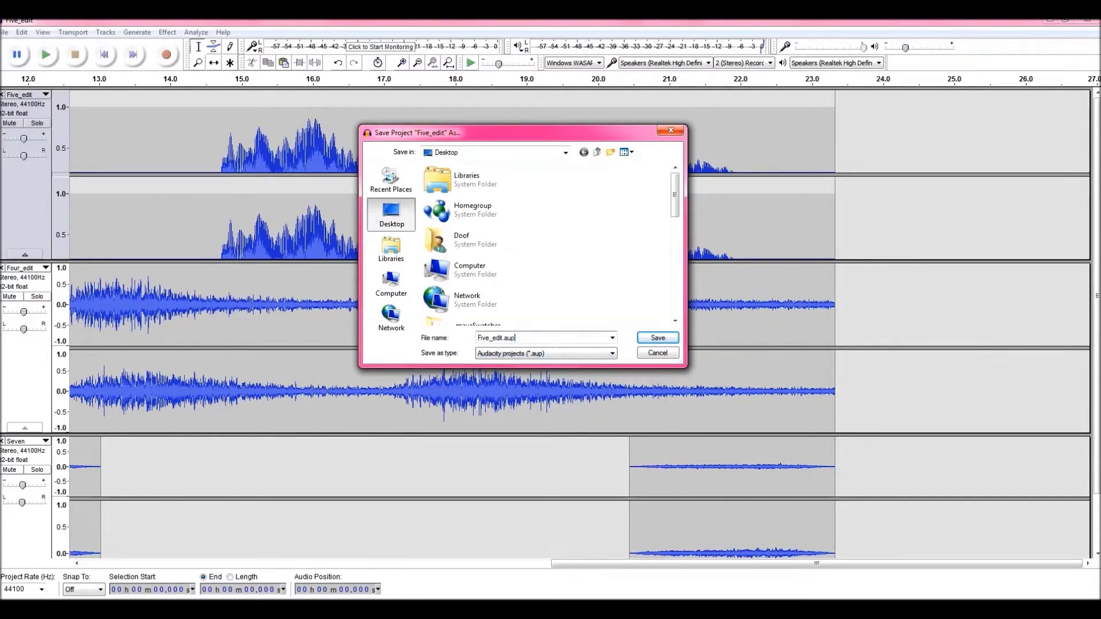
text(creepy)
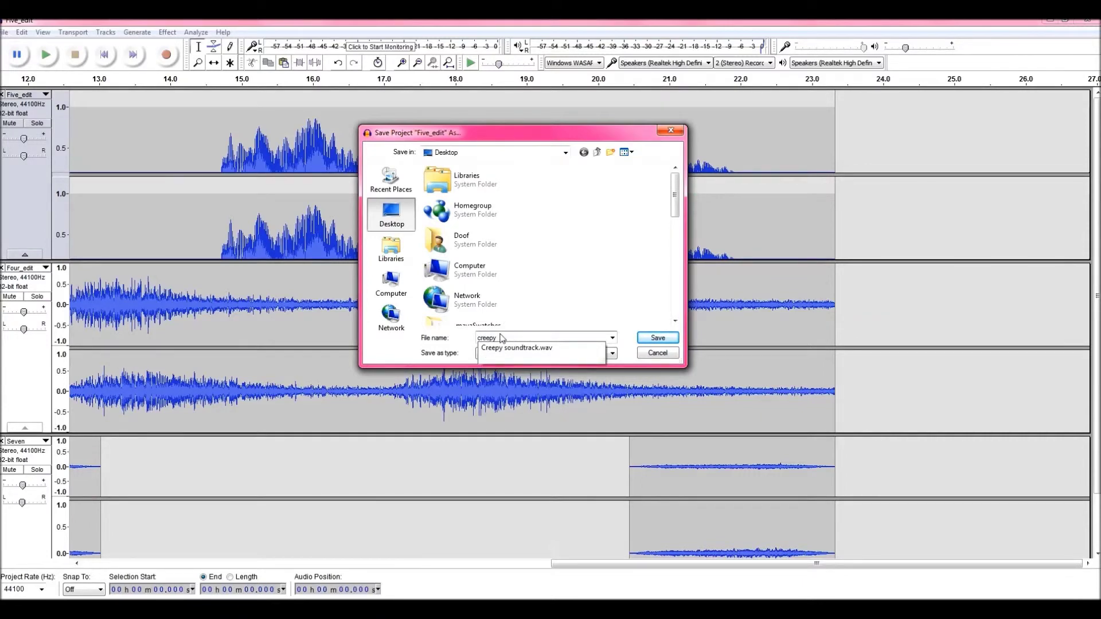
key(Return)
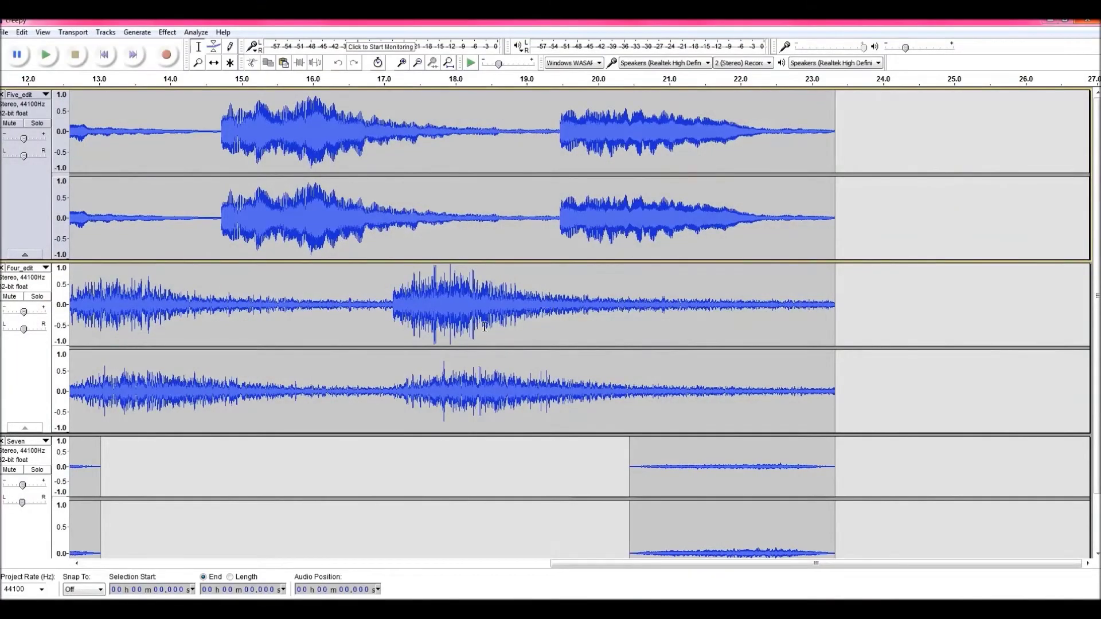
drag(587, 564, 112, 597)
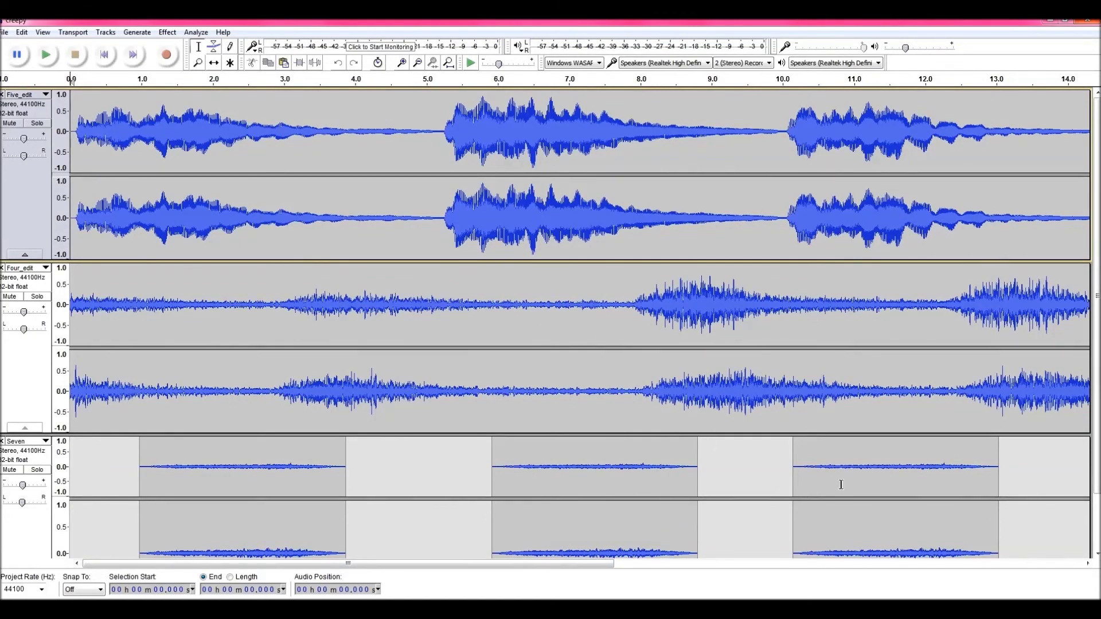
click(334, 397)
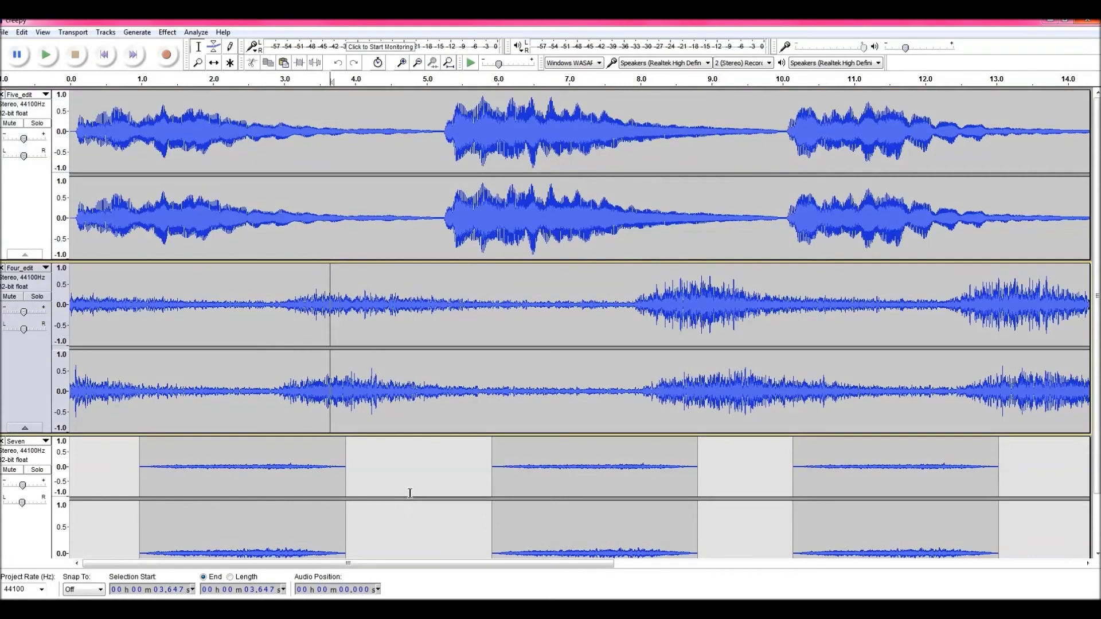